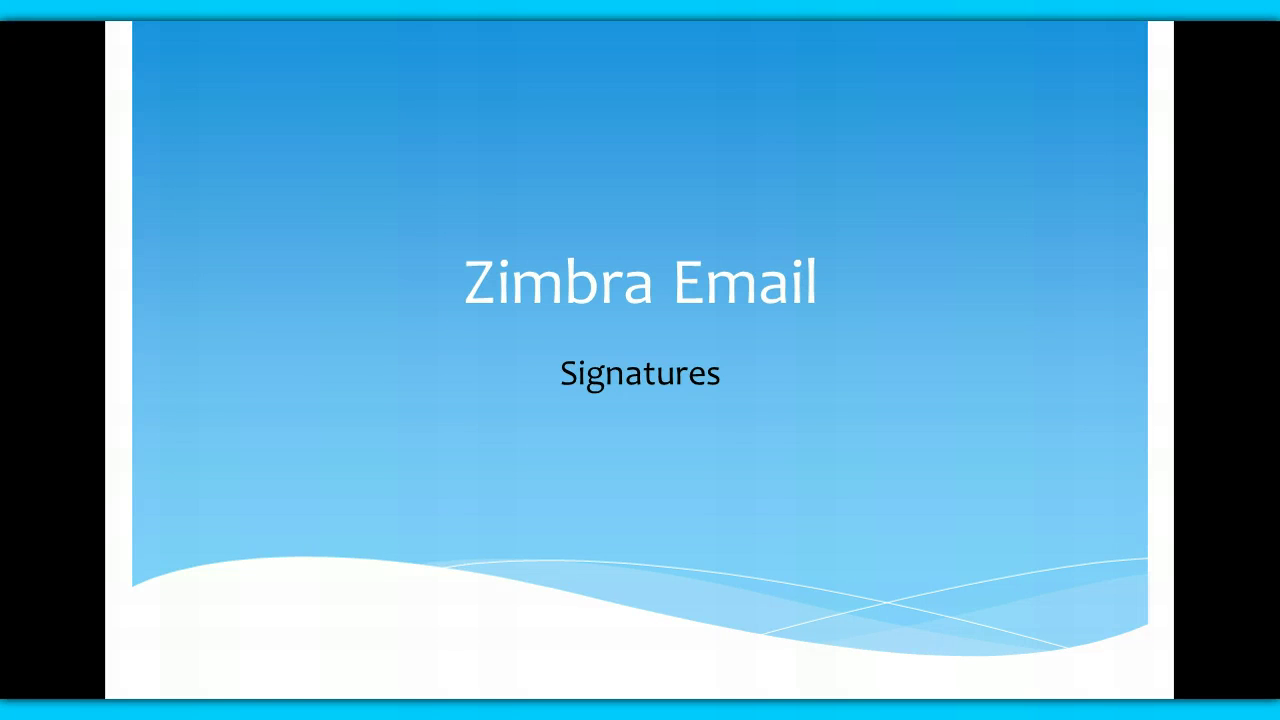
End the 'Zimbra Email – Signatures' slideshow and switch to the Zimbra inbox in the browser.
key("Escape")
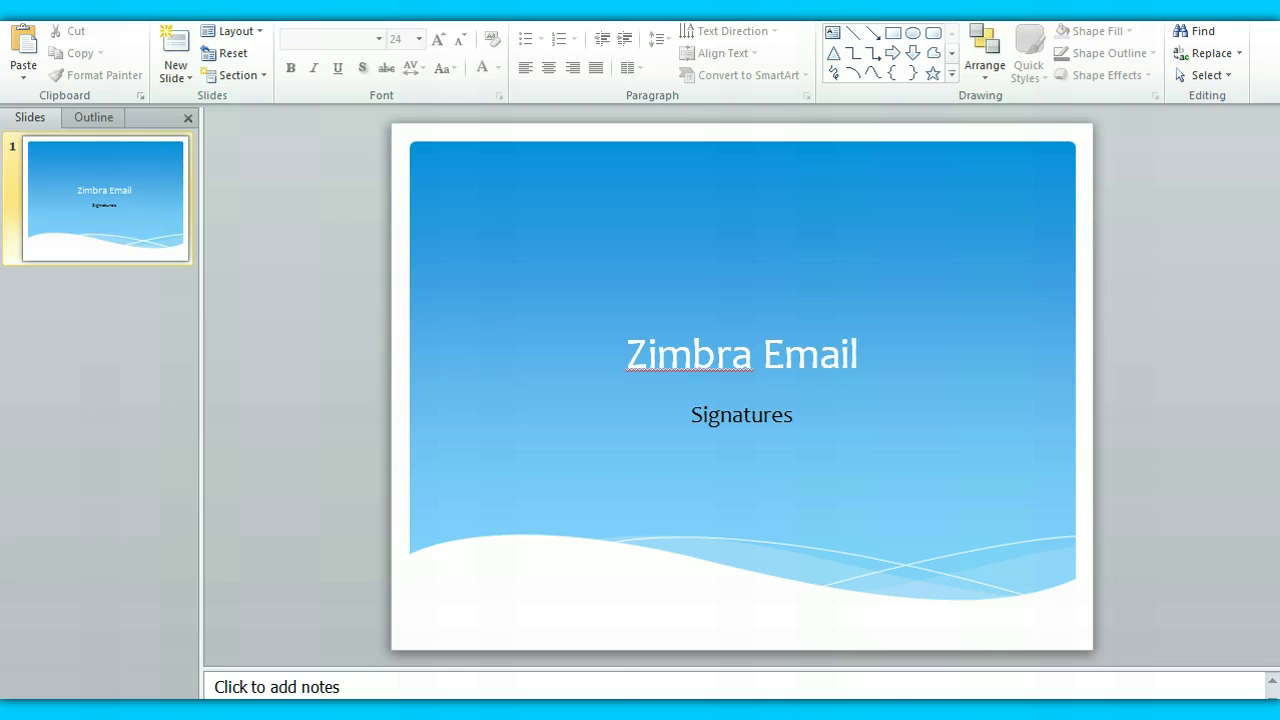
key("alt+Tab")
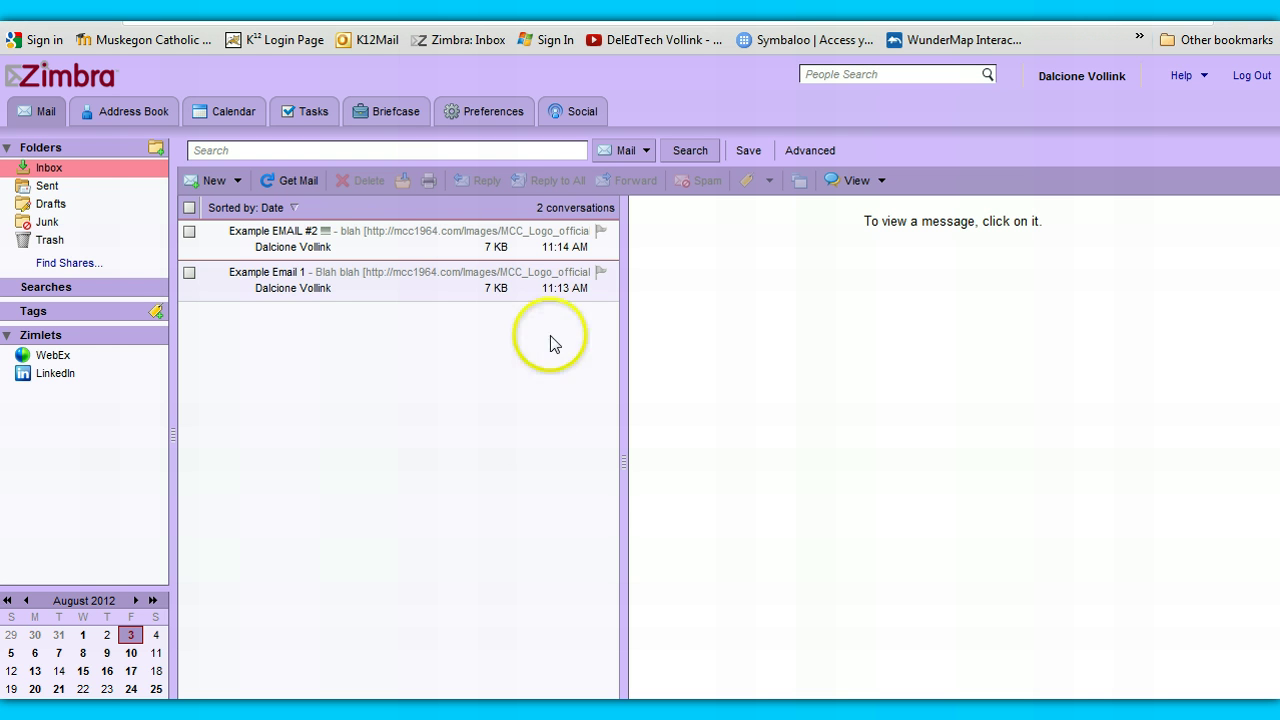
Open Example Email 1 and display its blocked images so the signature logo appears.
left_click(505, 280)
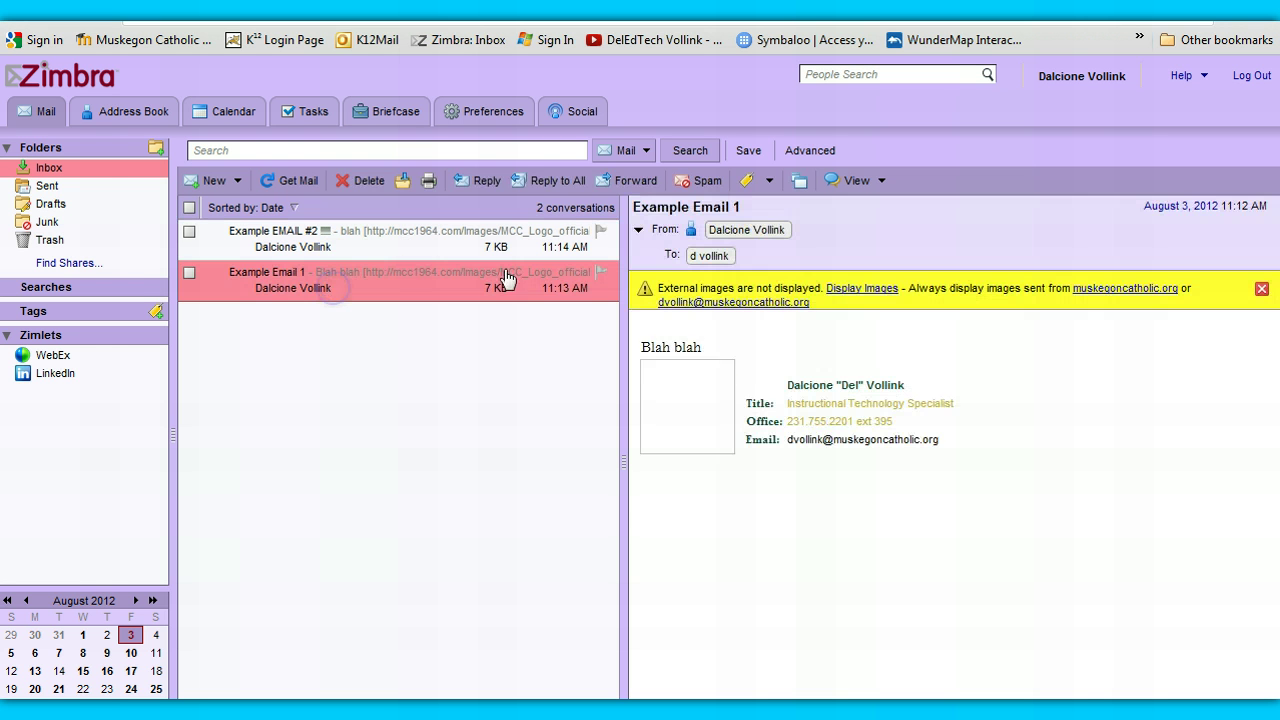
left_click(845, 288)
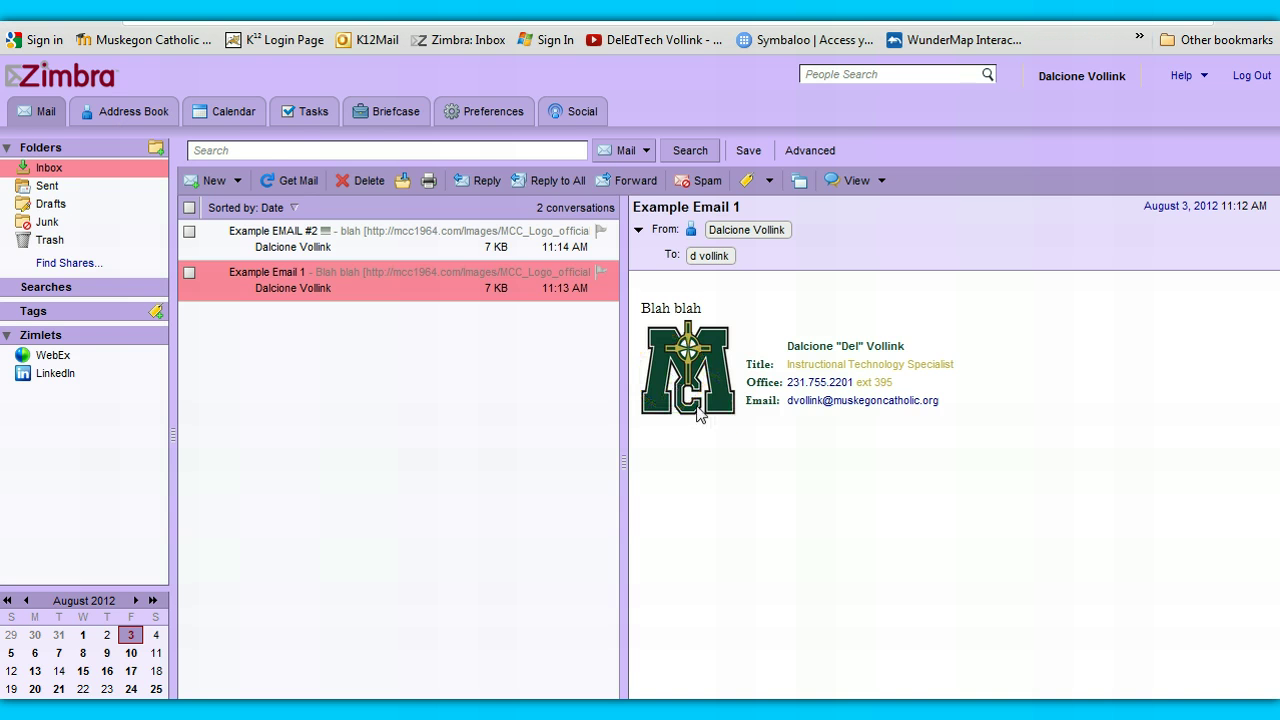
Under Preferences > Mail > Signatures, create Signature #1 with a name line and number line.
left_click(474, 112)
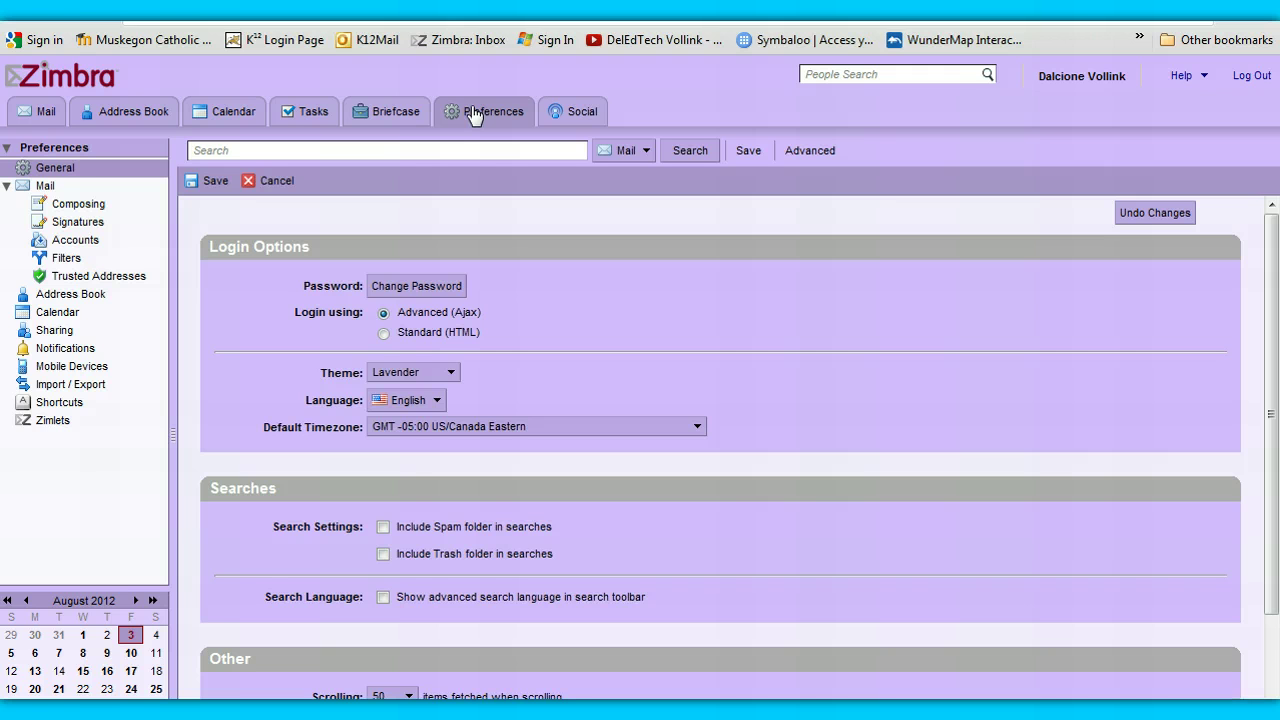
left_click(45, 186)
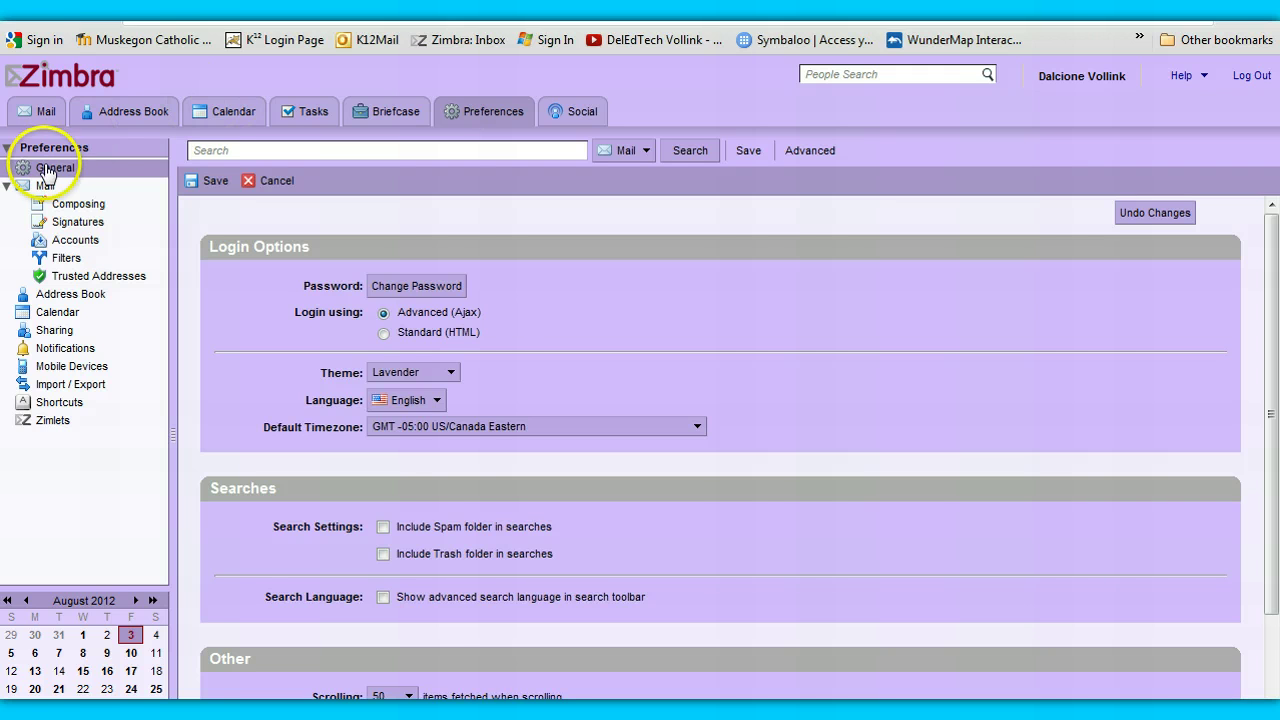
left_click(79, 222)
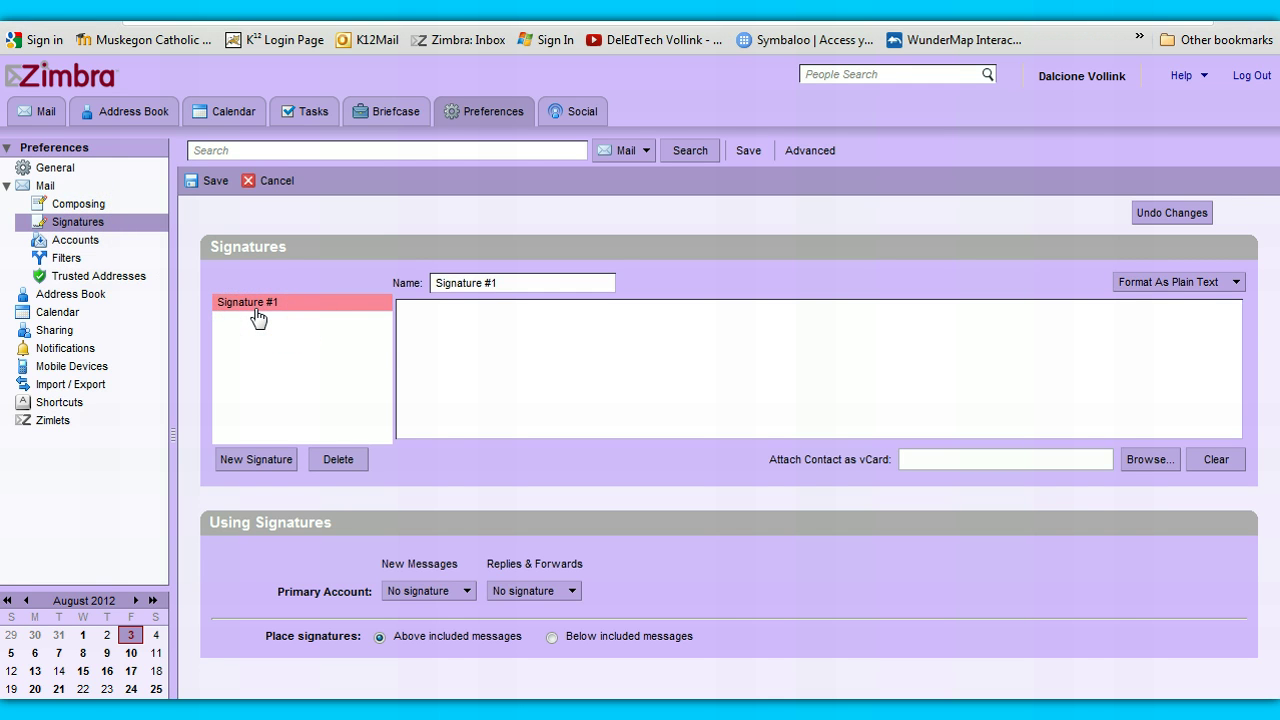
left_click(467, 318)
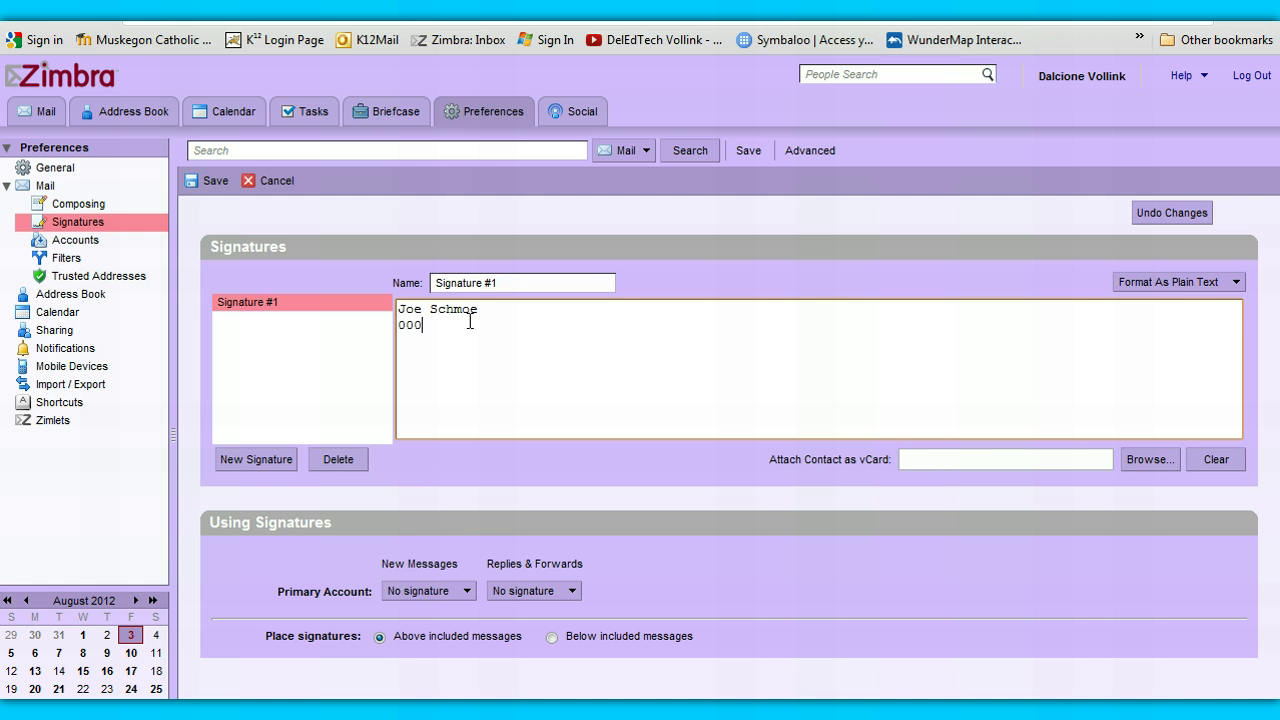
left_click(470, 321)
left_click(208, 172)
left_click(447, 393)
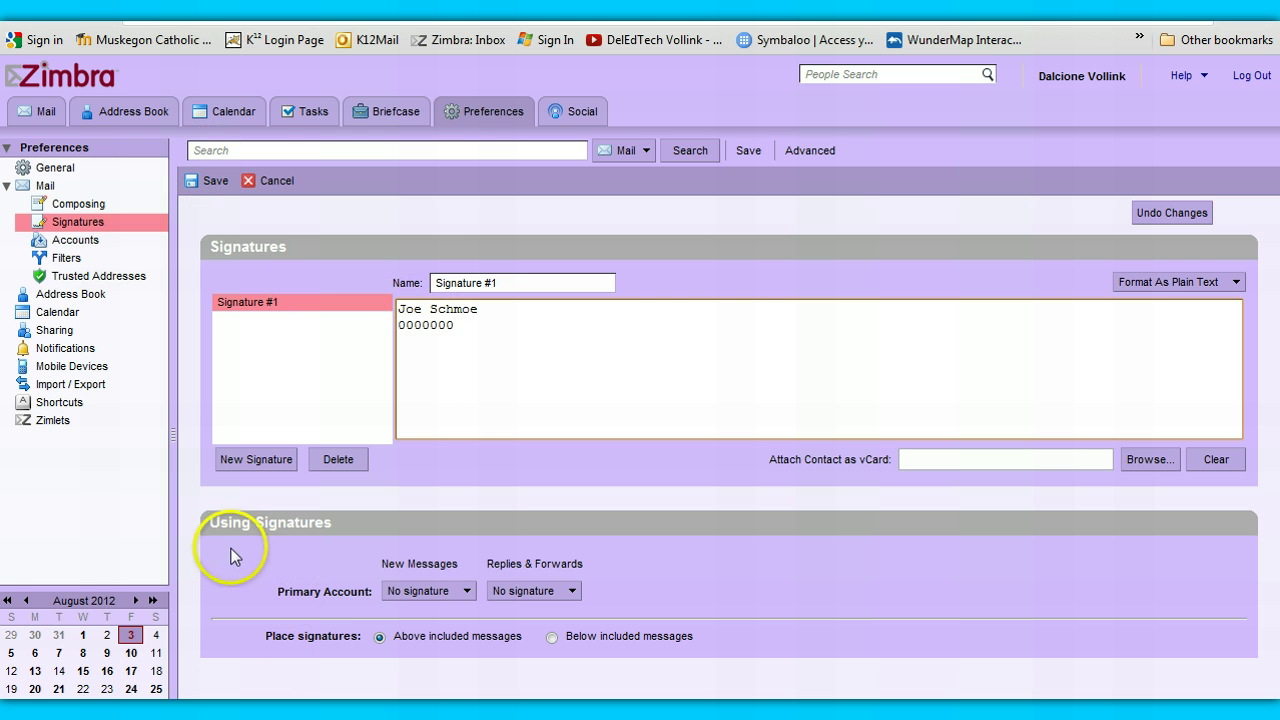
Choose Signature #1 for New Messages and for Replies & Forwards, then save.
left_click(465, 591)
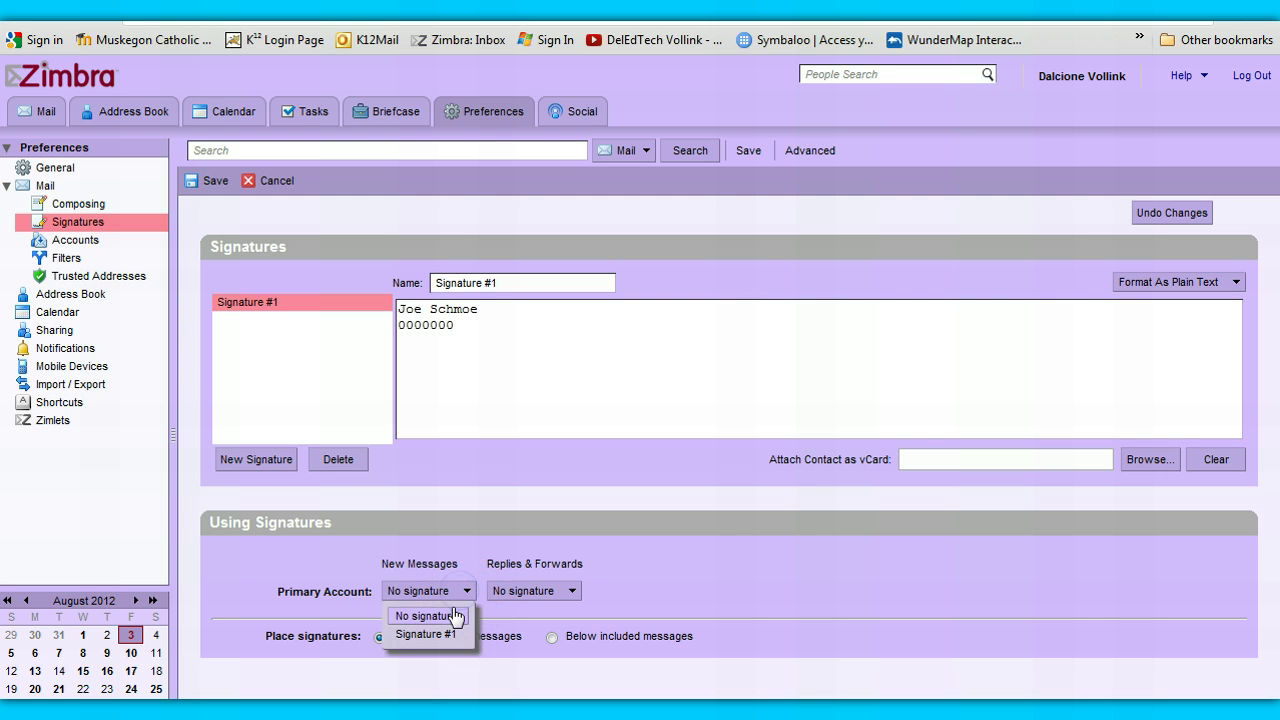
left_click(428, 634)
left_click(593, 619)
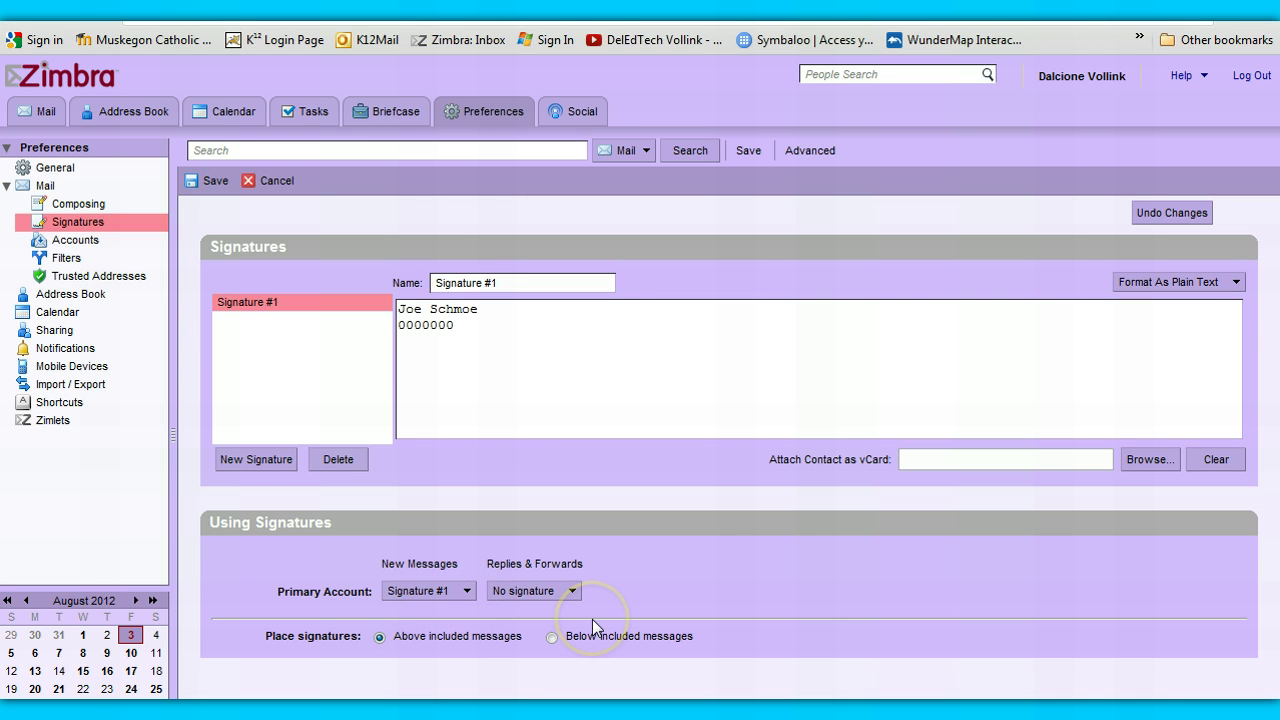
left_click(571, 591)
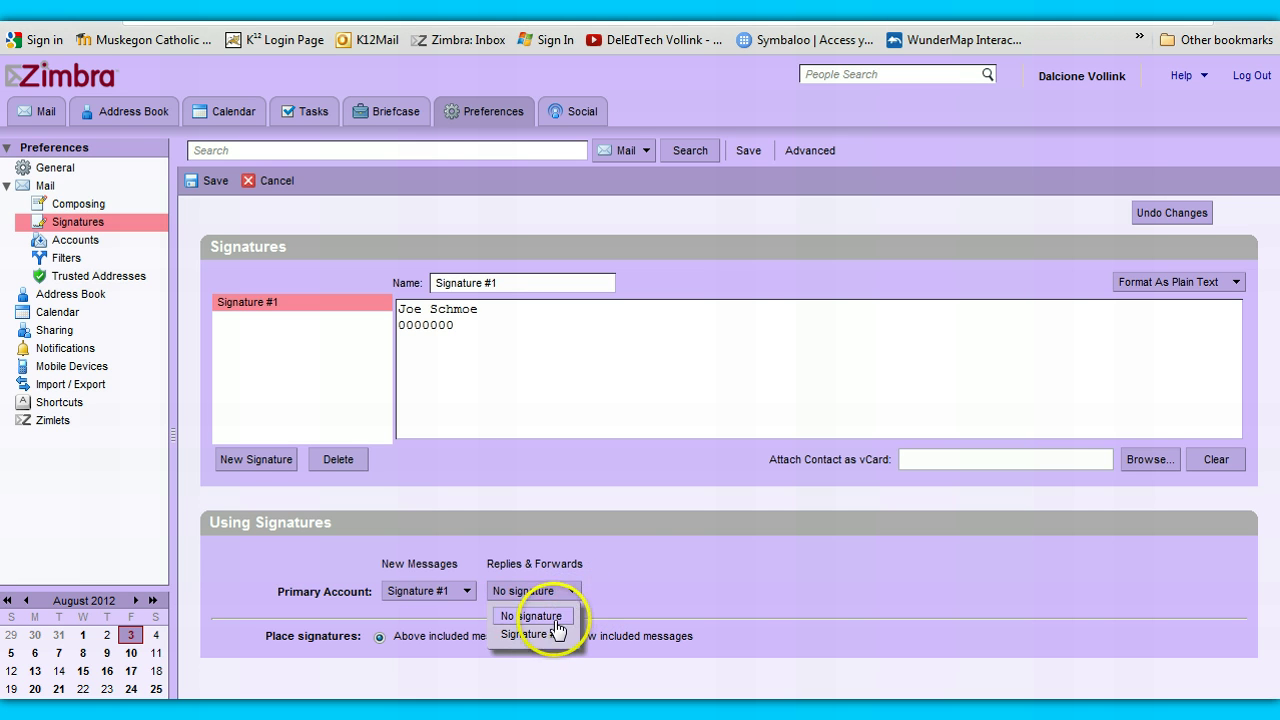
left_click(556, 632)
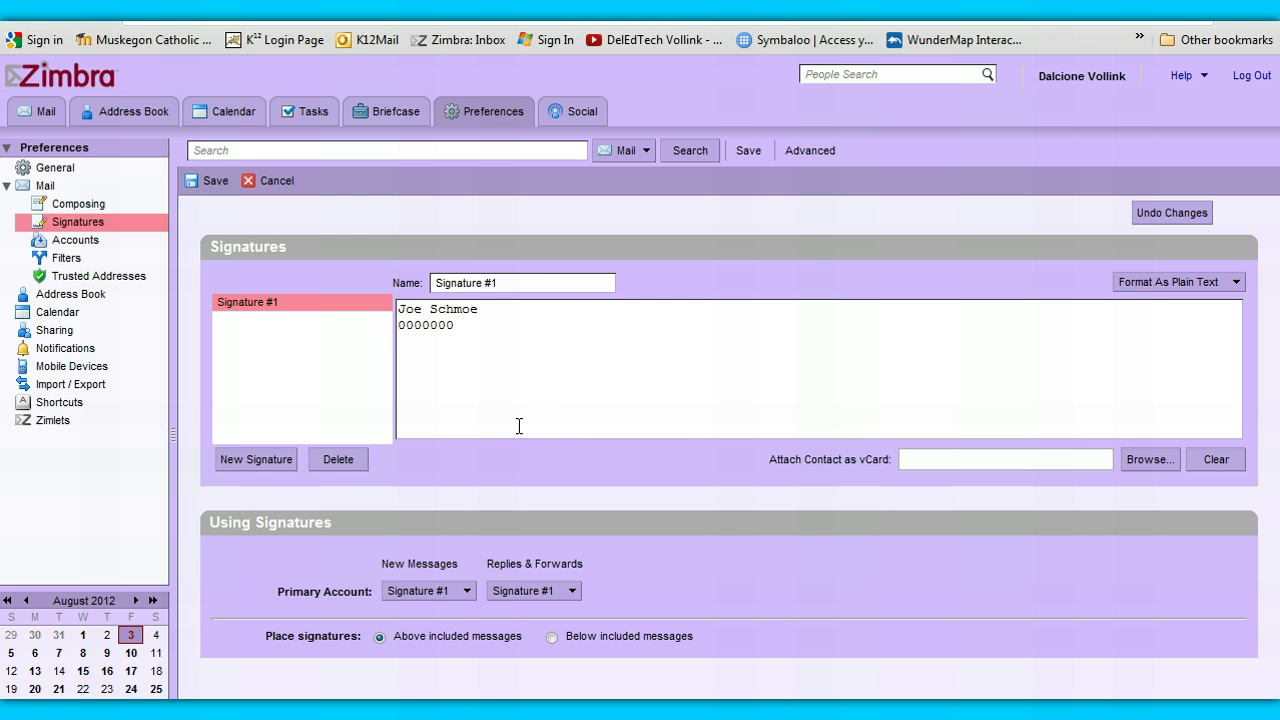
left_click(210, 182)
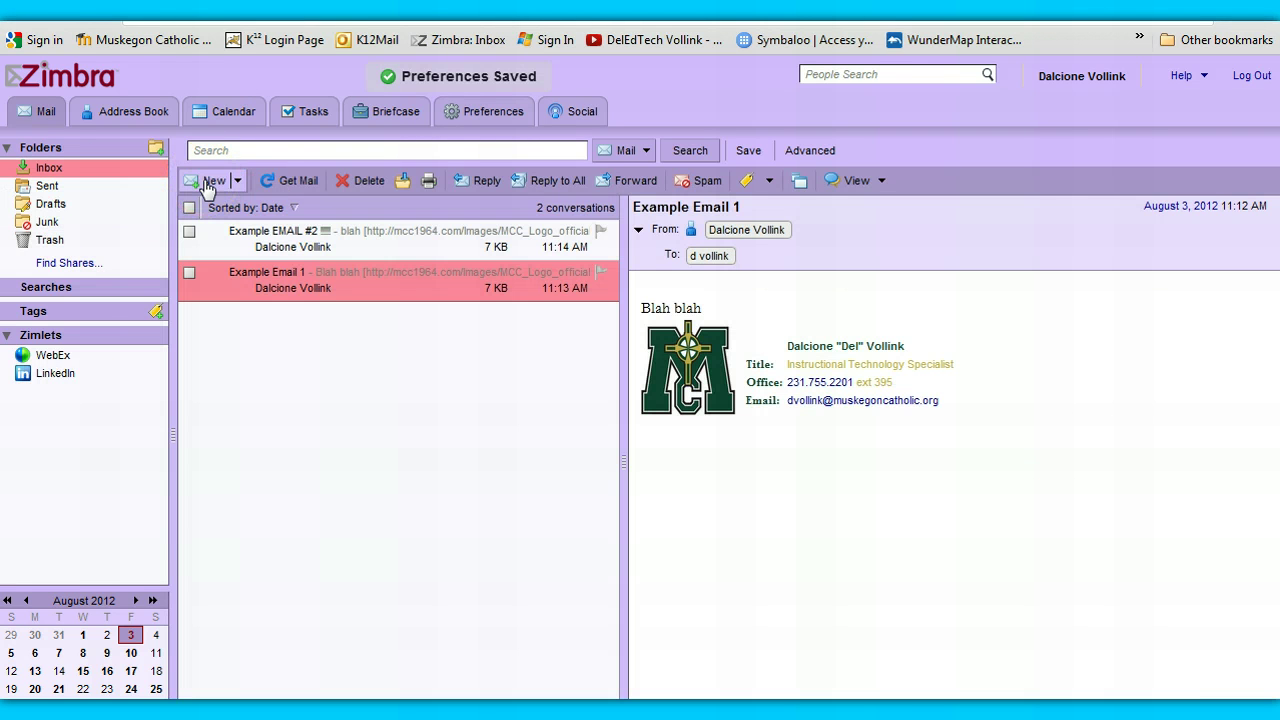
Compose a new message to confirm Signature #1 is inserted, then return to Preferences.
left_click(210, 183)
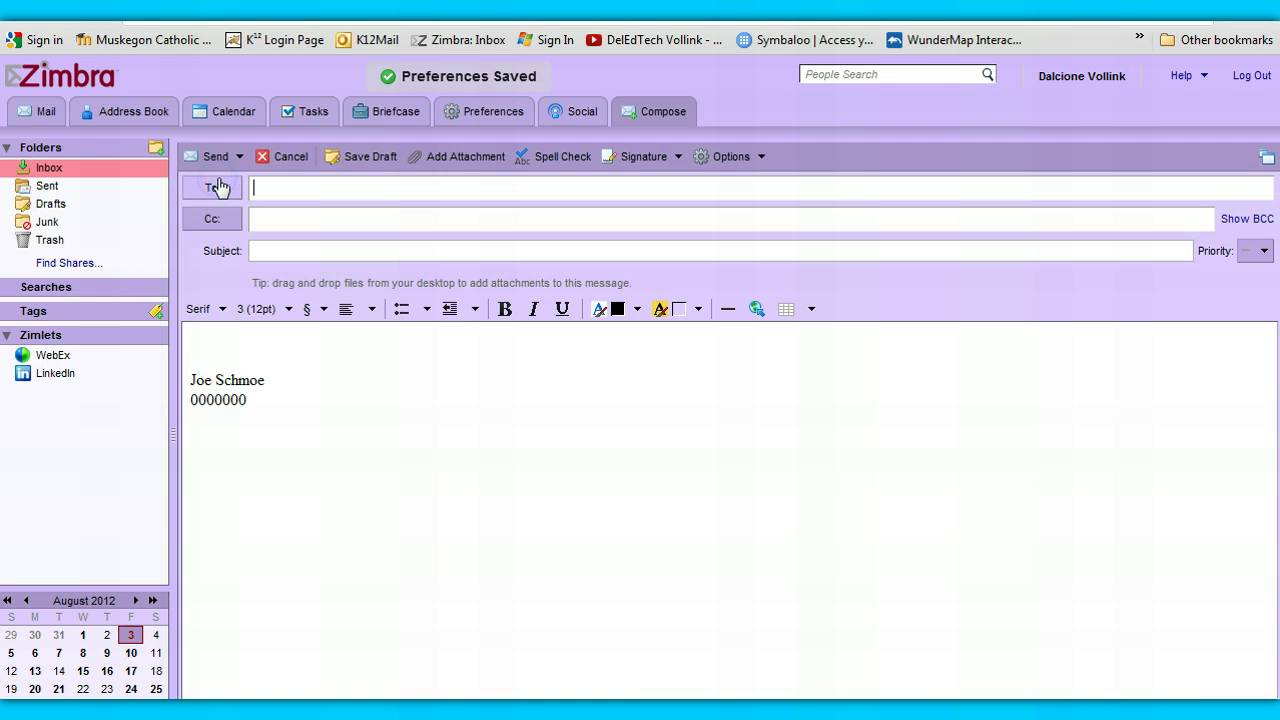
left_click(246, 400)
left_click_drag(246, 400, 189, 376)
left_click(256, 448)
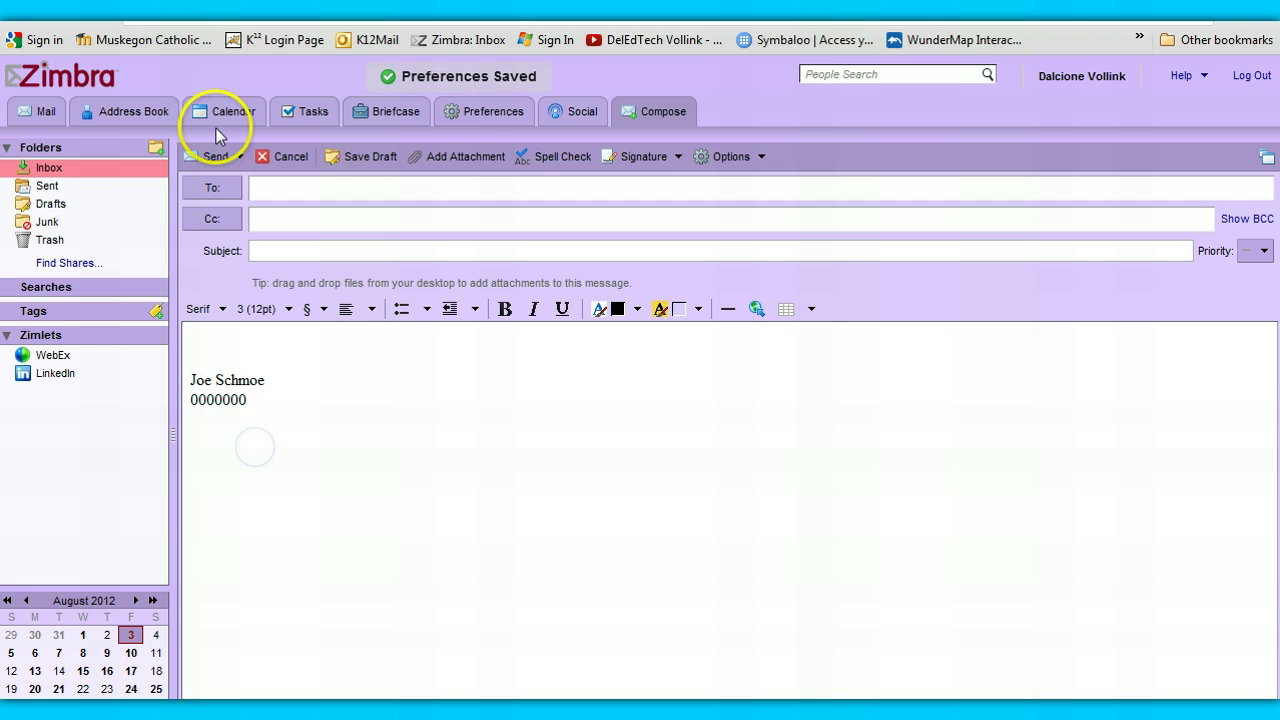
left_click(470, 115)
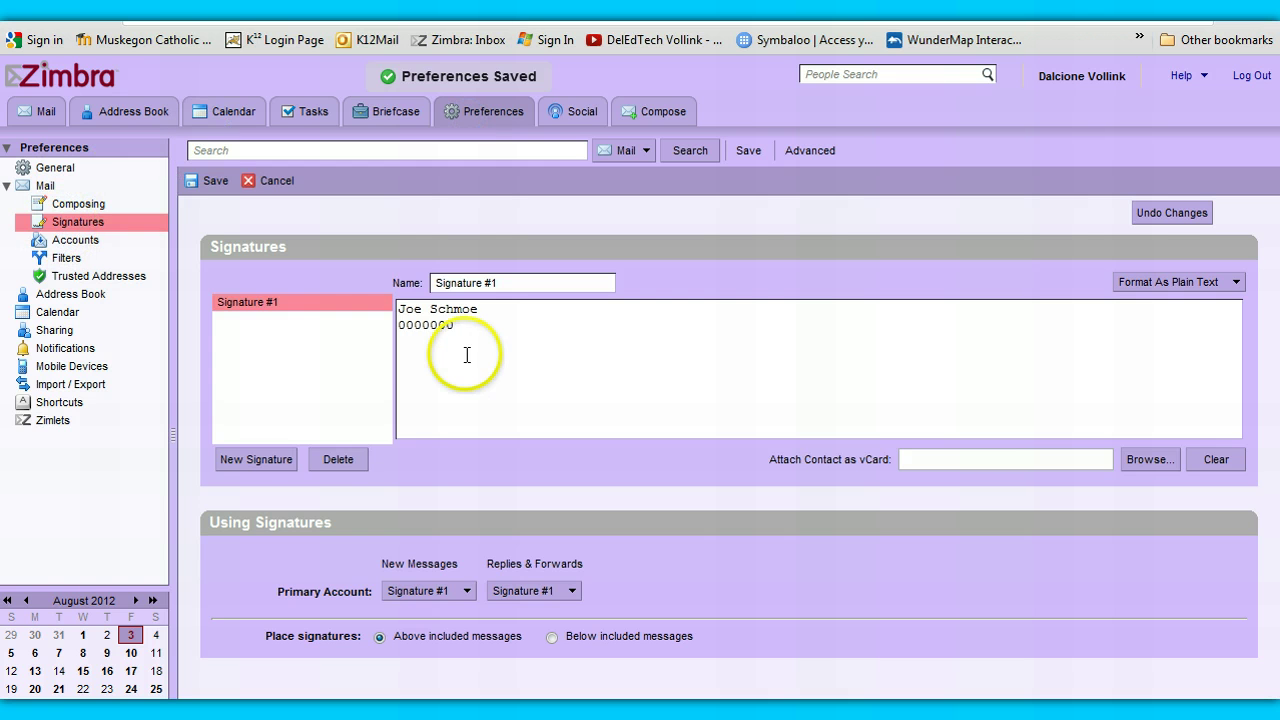
Clear Signature #1's content and add two new signatures, #2 and #3.
left_click(336, 459)
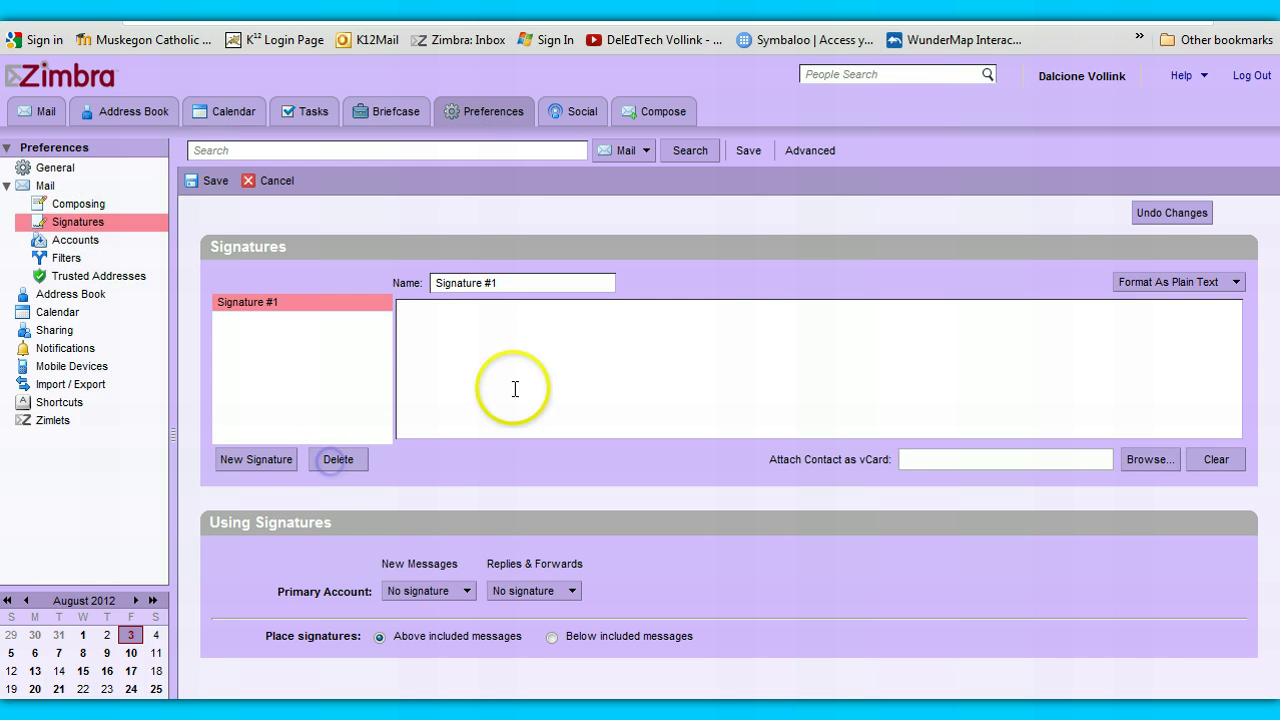
left_click(427, 346)
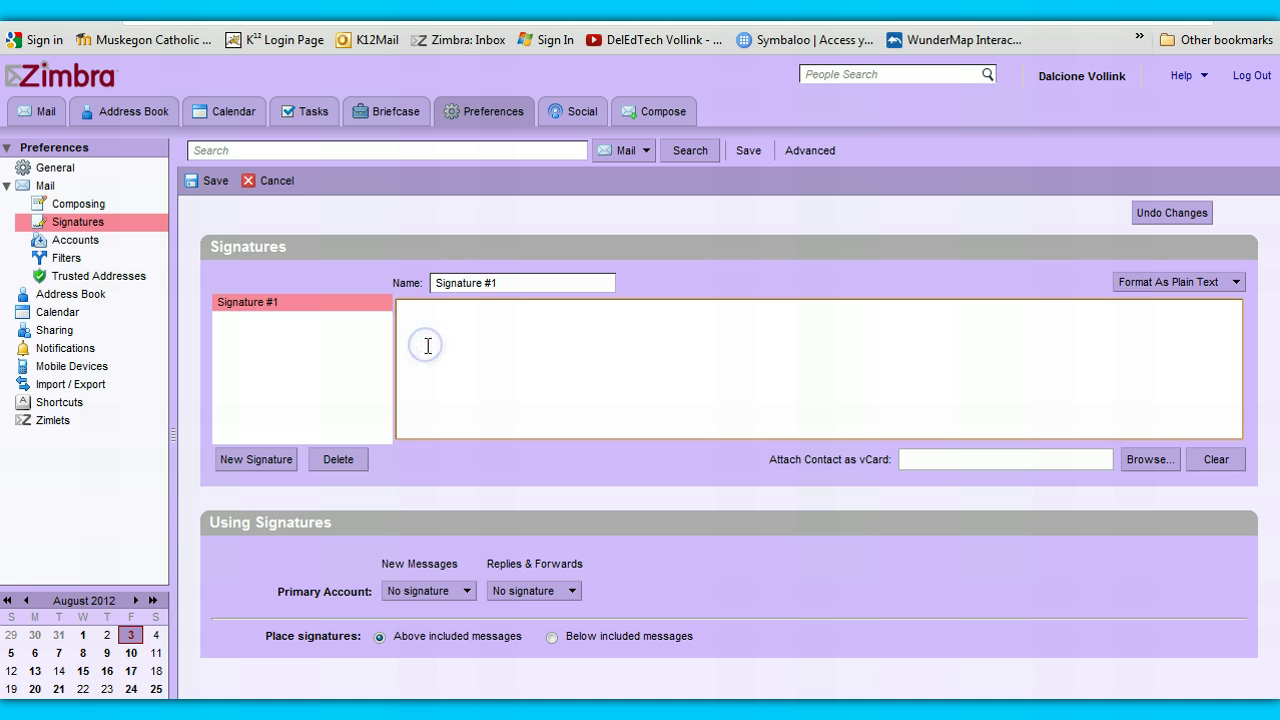
left_click(271, 465)
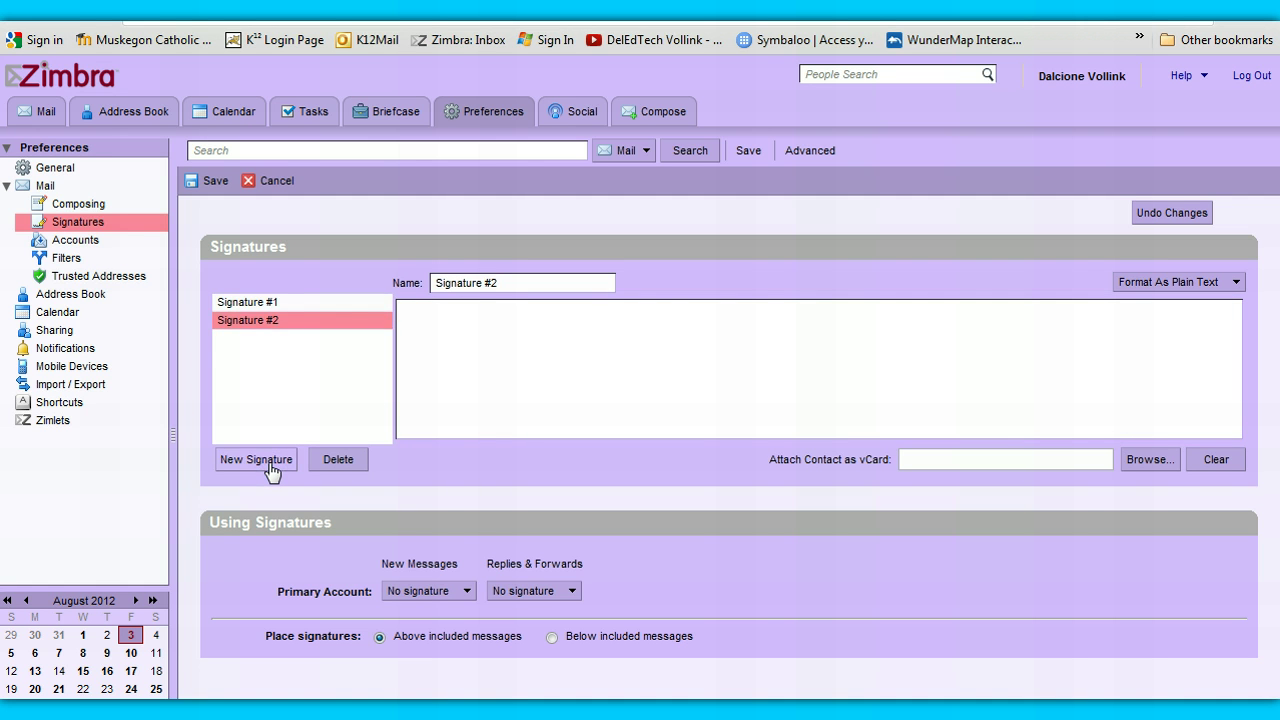
left_click(271, 465)
left_click(271, 306)
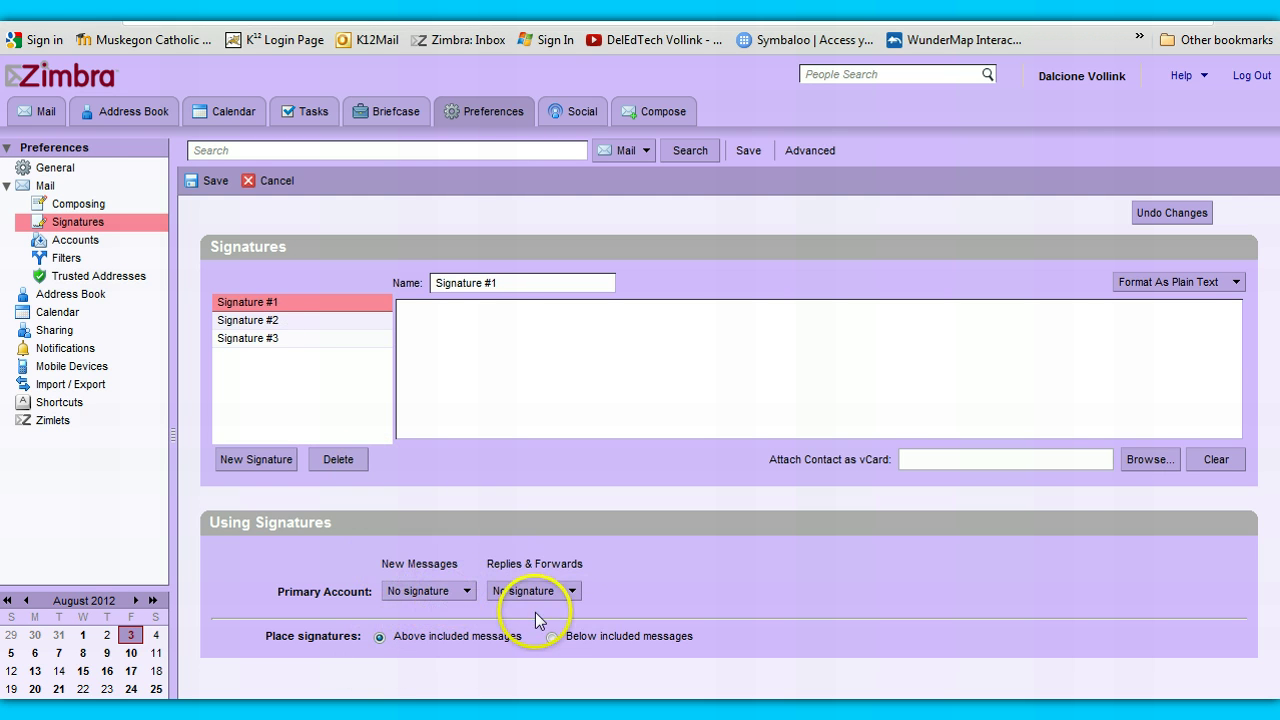
Delete Signatures #2 and #3, leaving the empty Signature #1 selected.
left_click(288, 322)
left_click(339, 462)
left_click(276, 322)
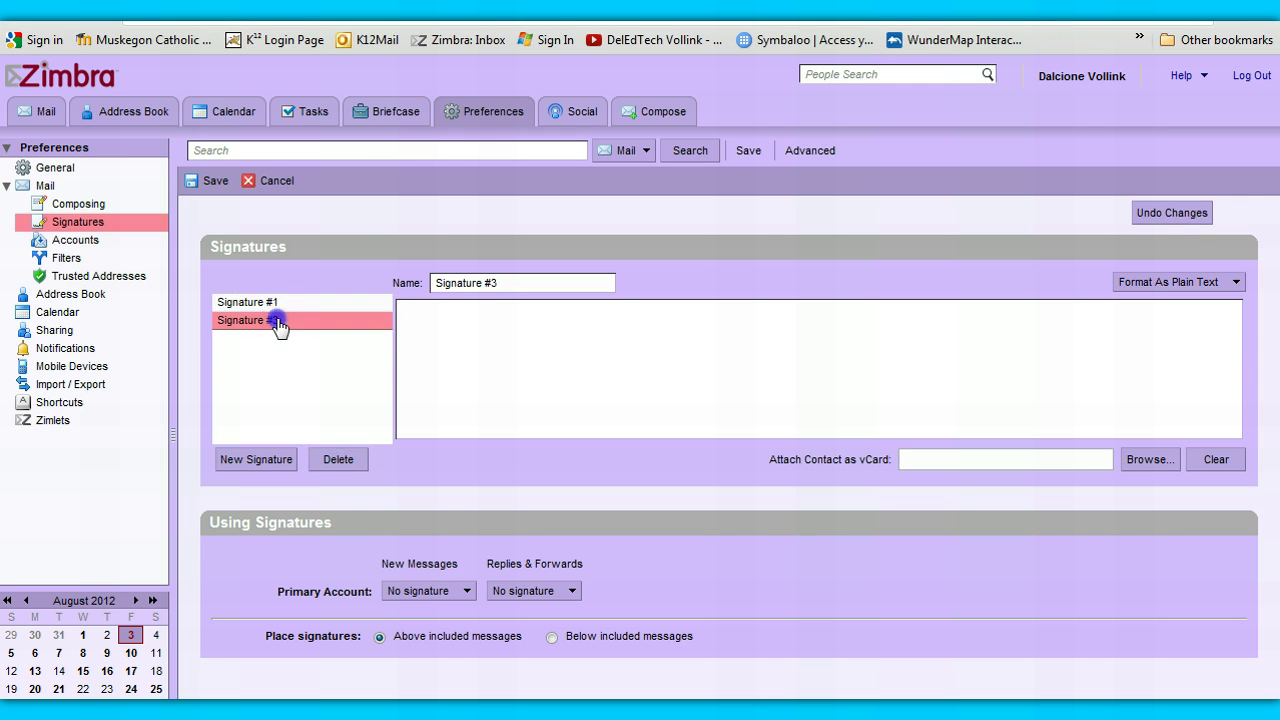
left_click(338, 460)
left_click(286, 310)
left_click(441, 335)
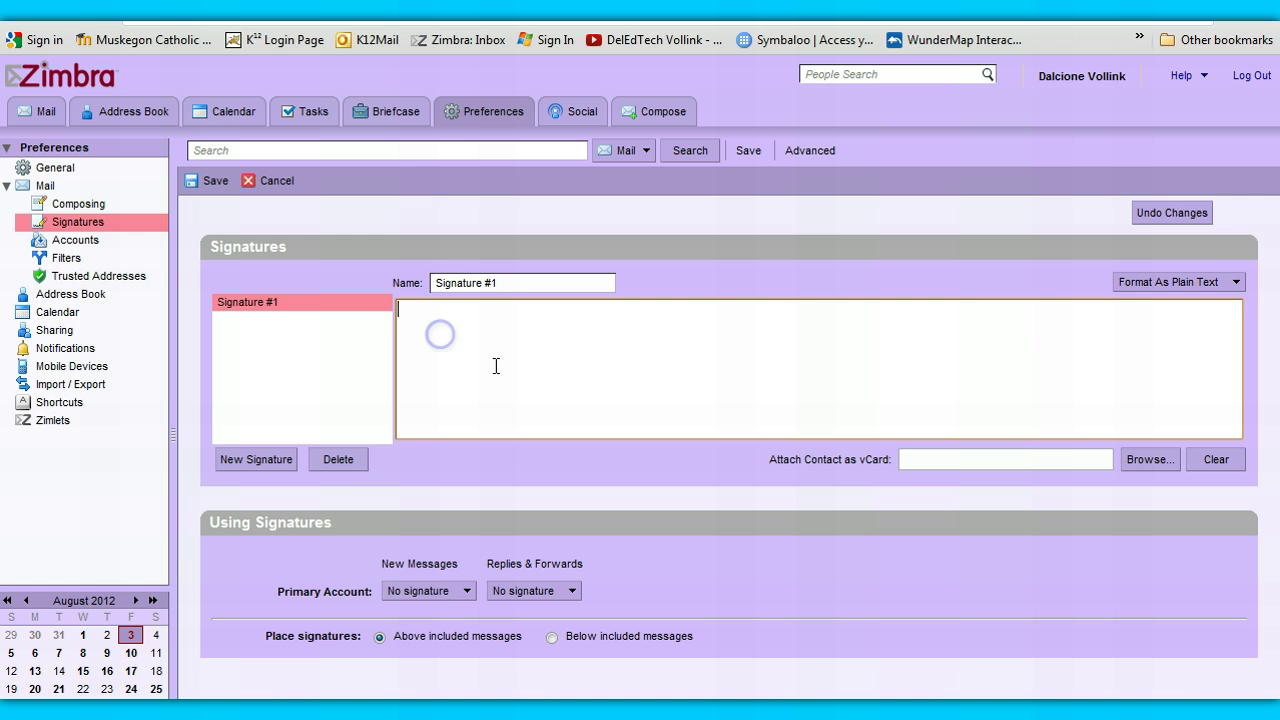
Switch Signature #1 to HTML format, enter the name line, and add a line below it.
left_click(1237, 284)
left_click(1216, 321)
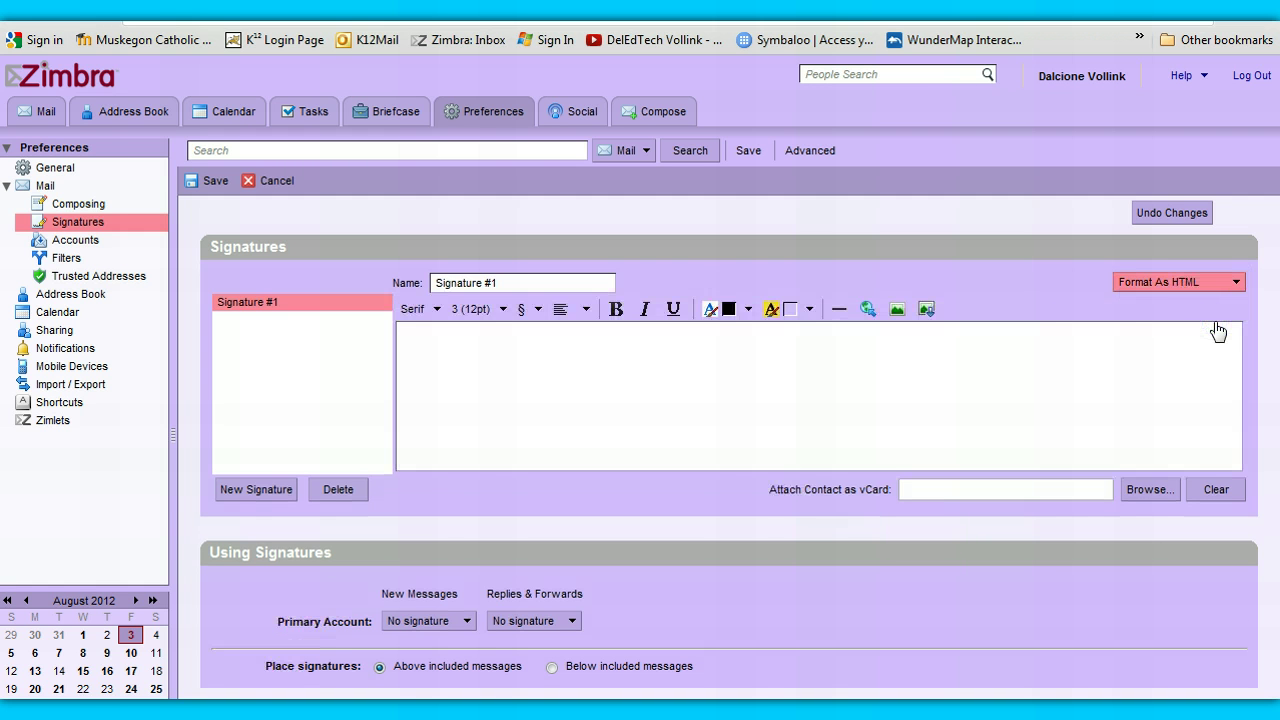
left_click(586, 375)
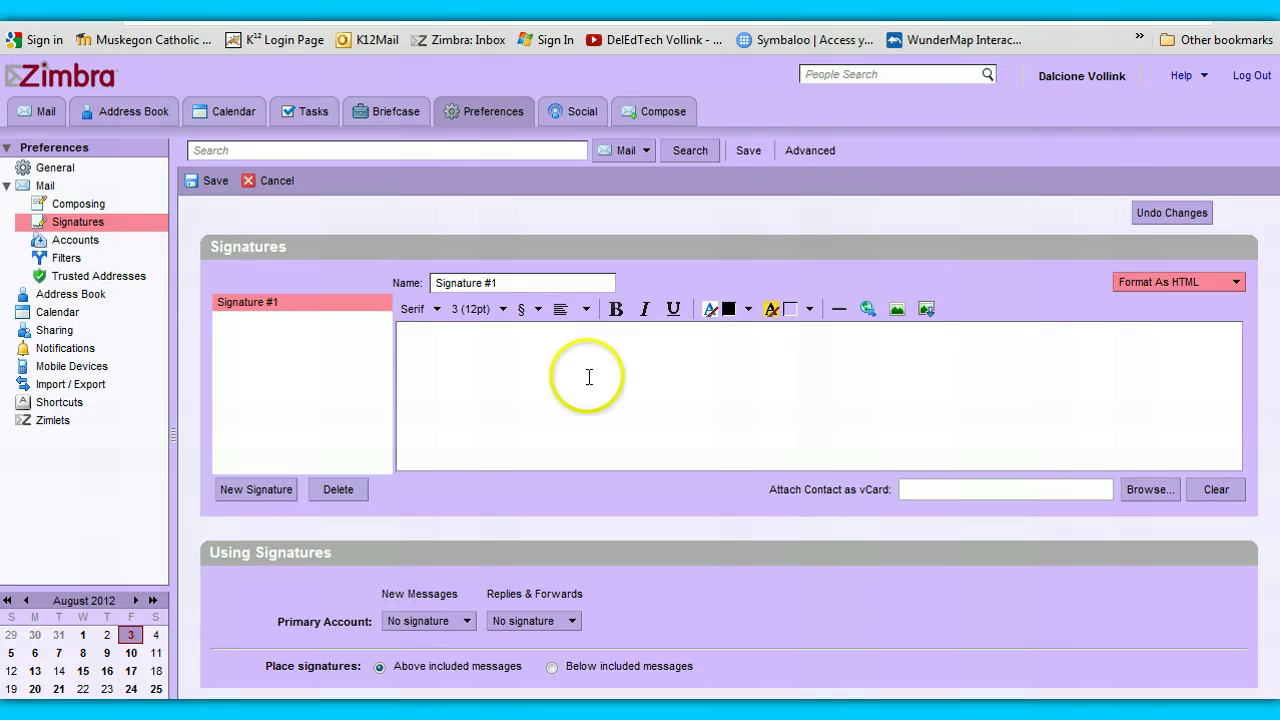
type("Joe Schmoe")
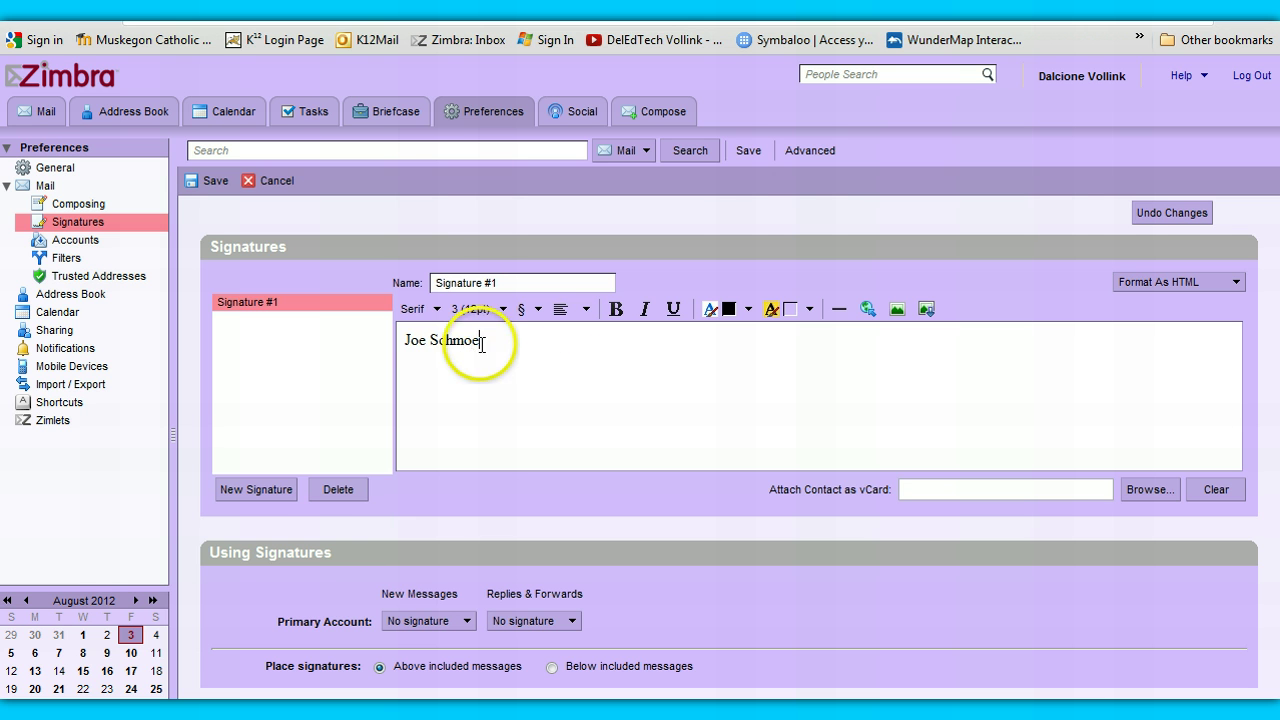
left_click_drag(481, 342, 369, 342)
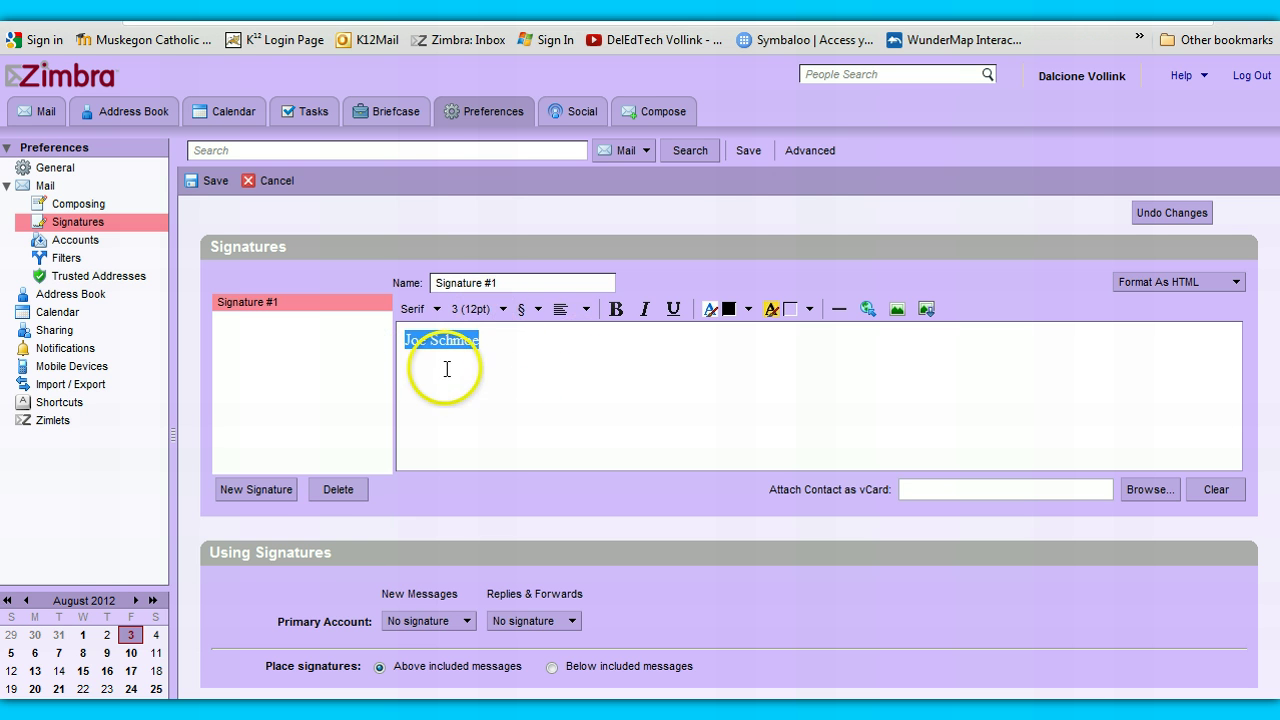
left_click(491, 350)
key("Return")
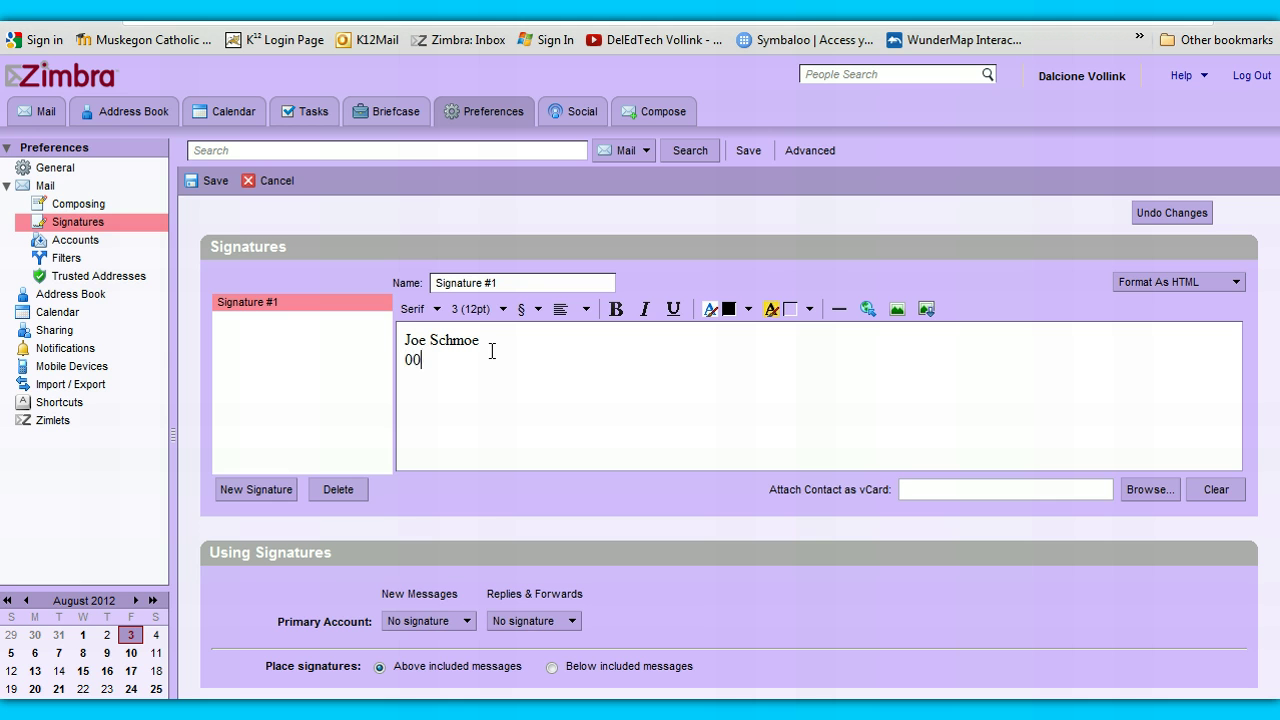
left_click_drag(496, 346, 349, 343)
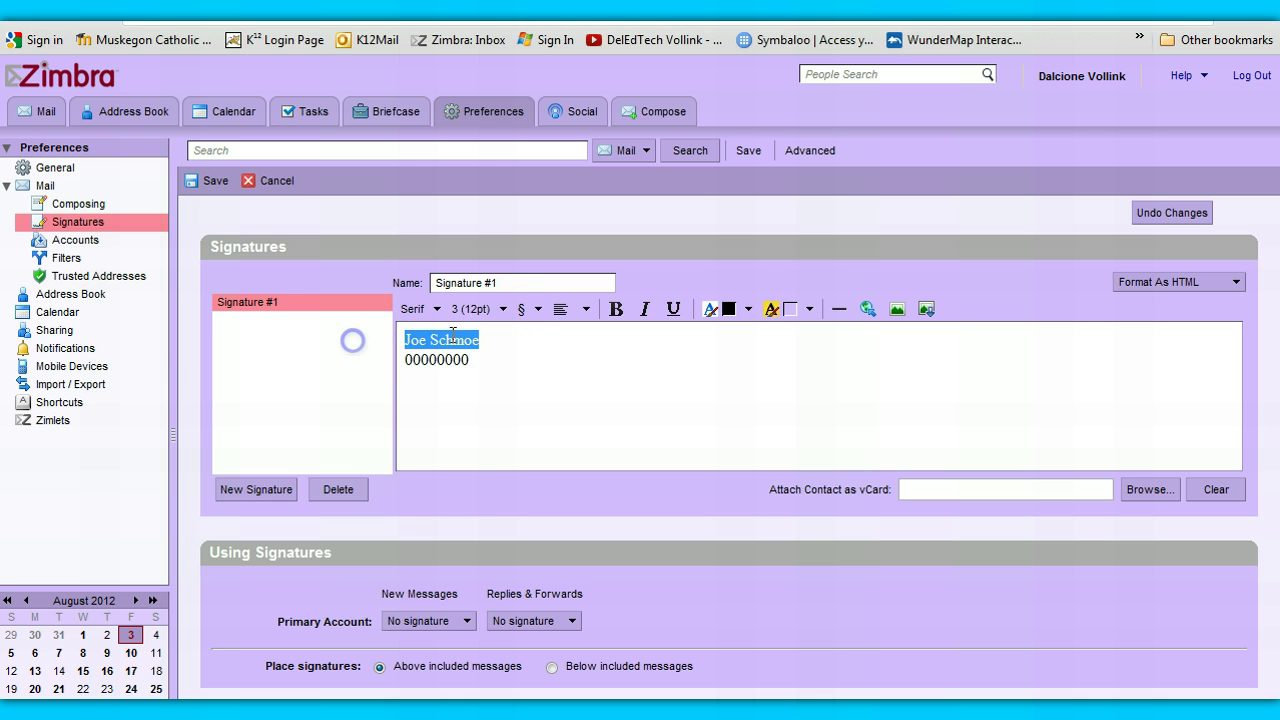
Format the name line as size 5 (18pt), Professional font, blue text on pale cyan.
left_click(502, 314)
left_click(480, 408)
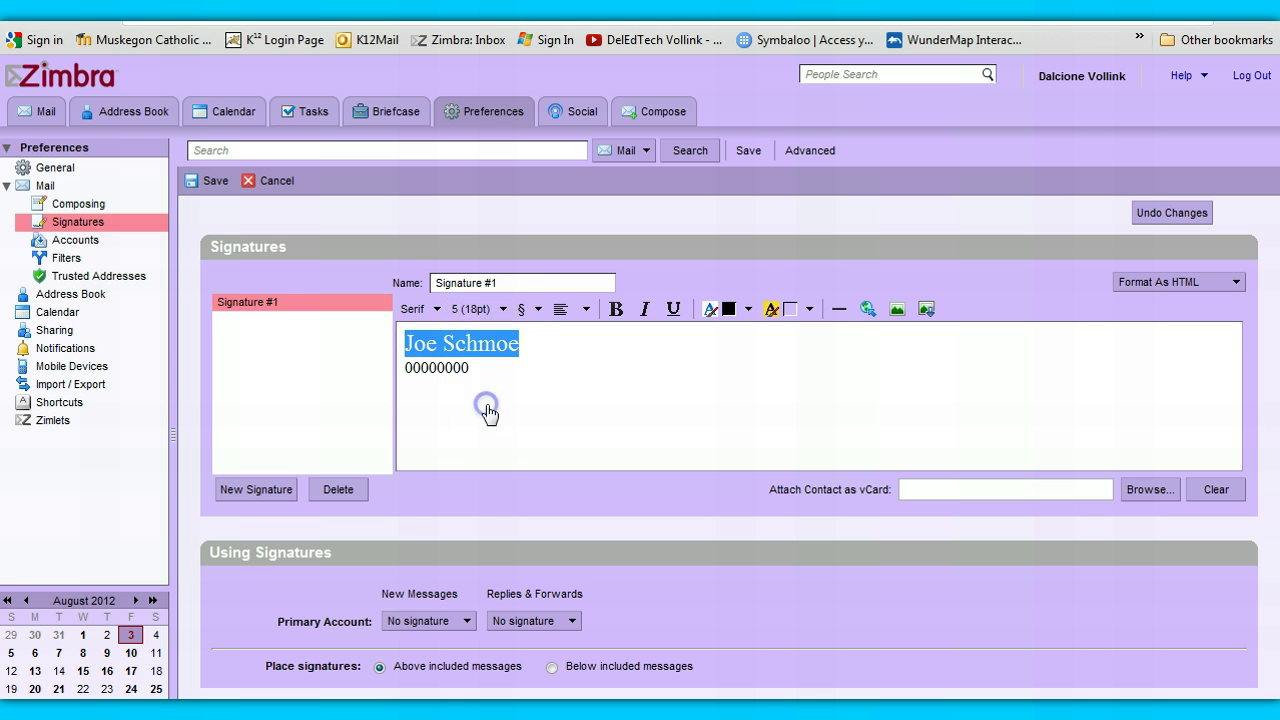
left_click(437, 309)
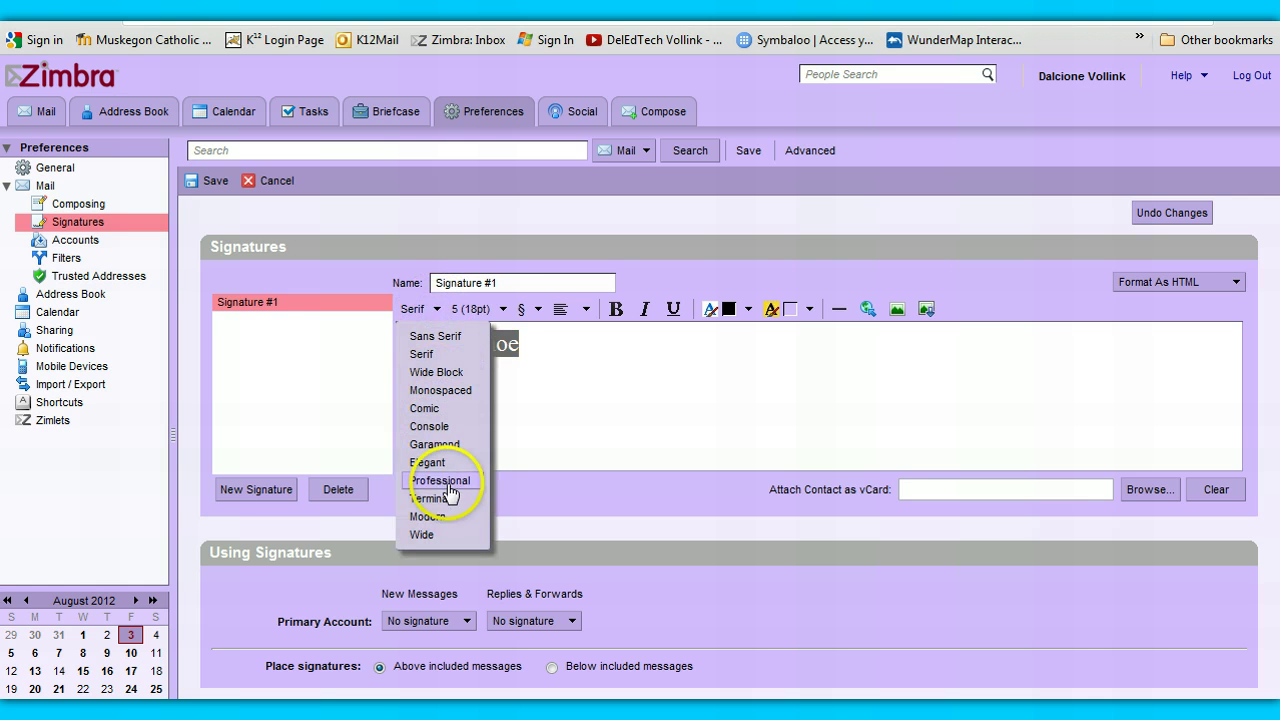
left_click(440, 481)
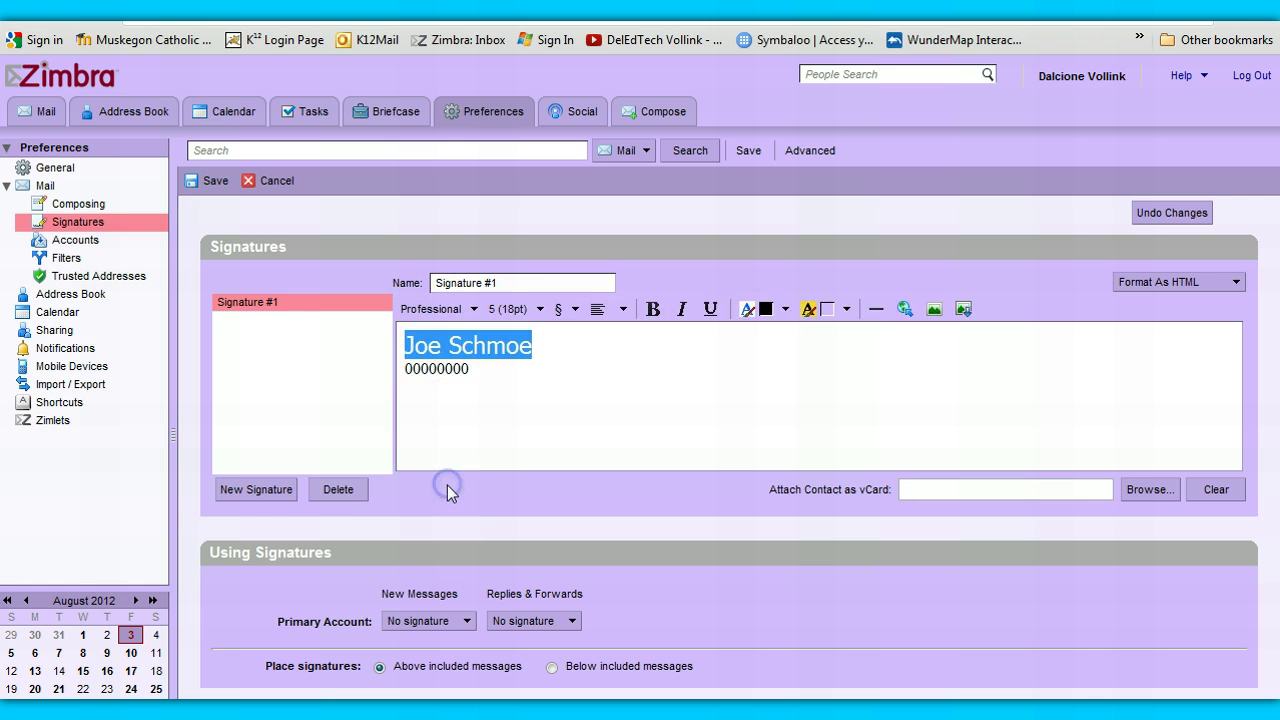
left_click(785, 309)
left_click(828, 402)
left_click(846, 309)
left_click(872, 390)
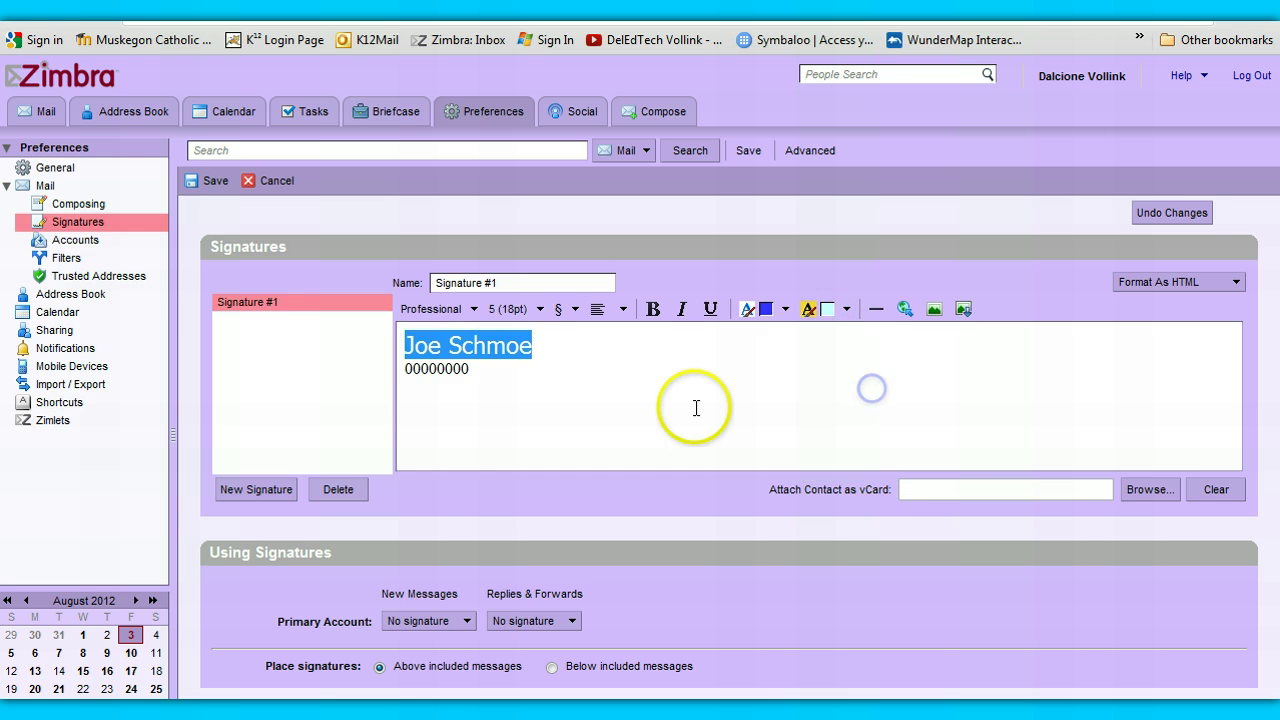
left_click(668, 409)
left_click(570, 423)
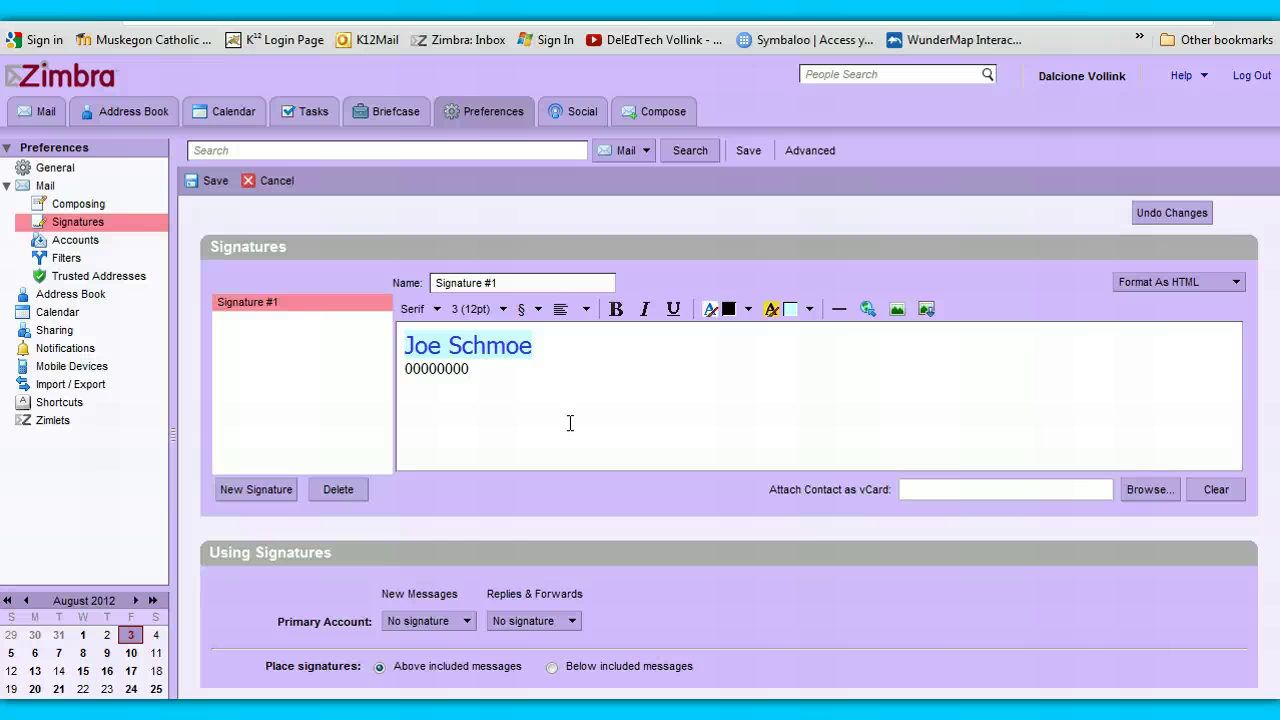
Upload and insert 'celtic cross email logo.jpg' into the signature, keeping the new file.
left_click(927, 312)
left_click(551, 359)
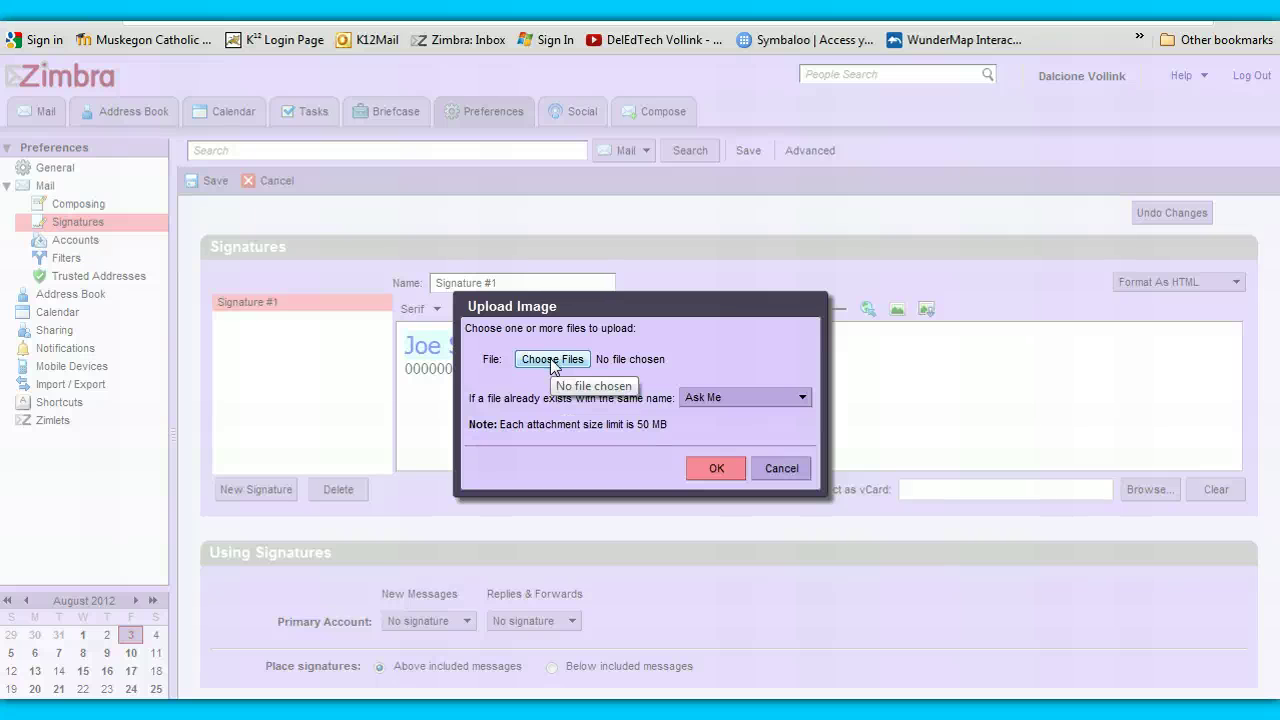
left_click(552, 359)
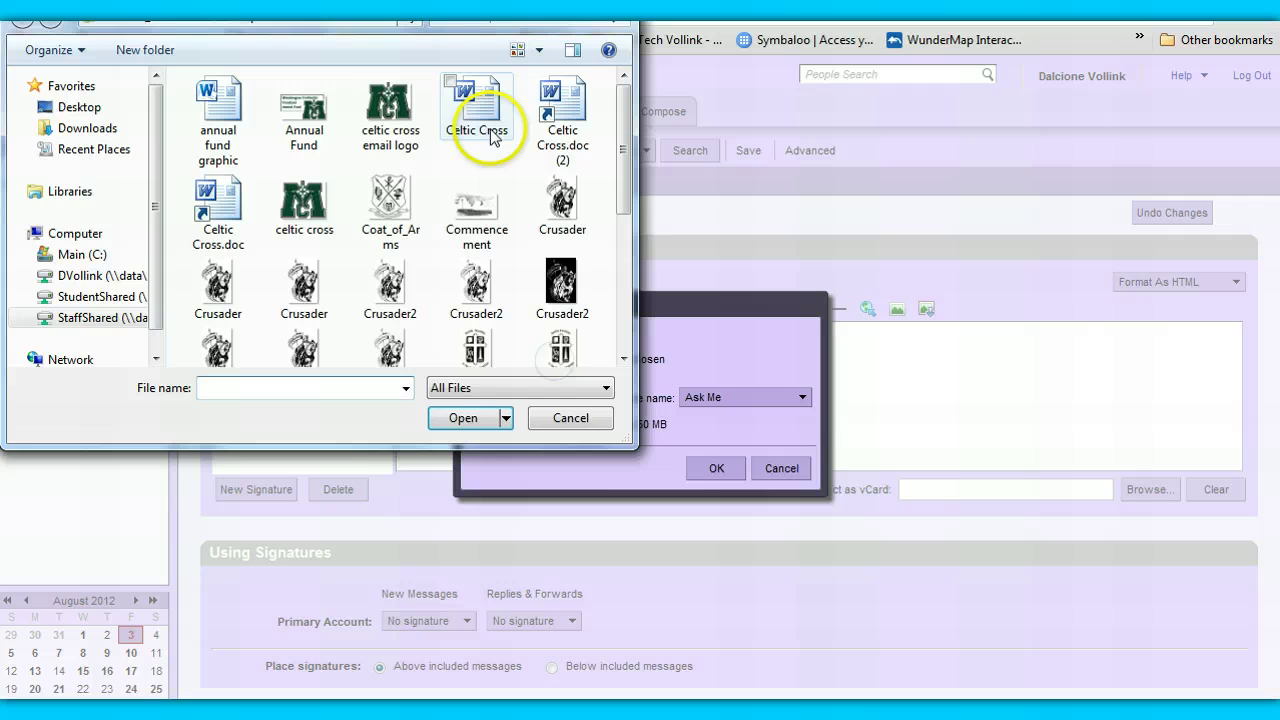
double_click(390, 105)
left_click(713, 472)
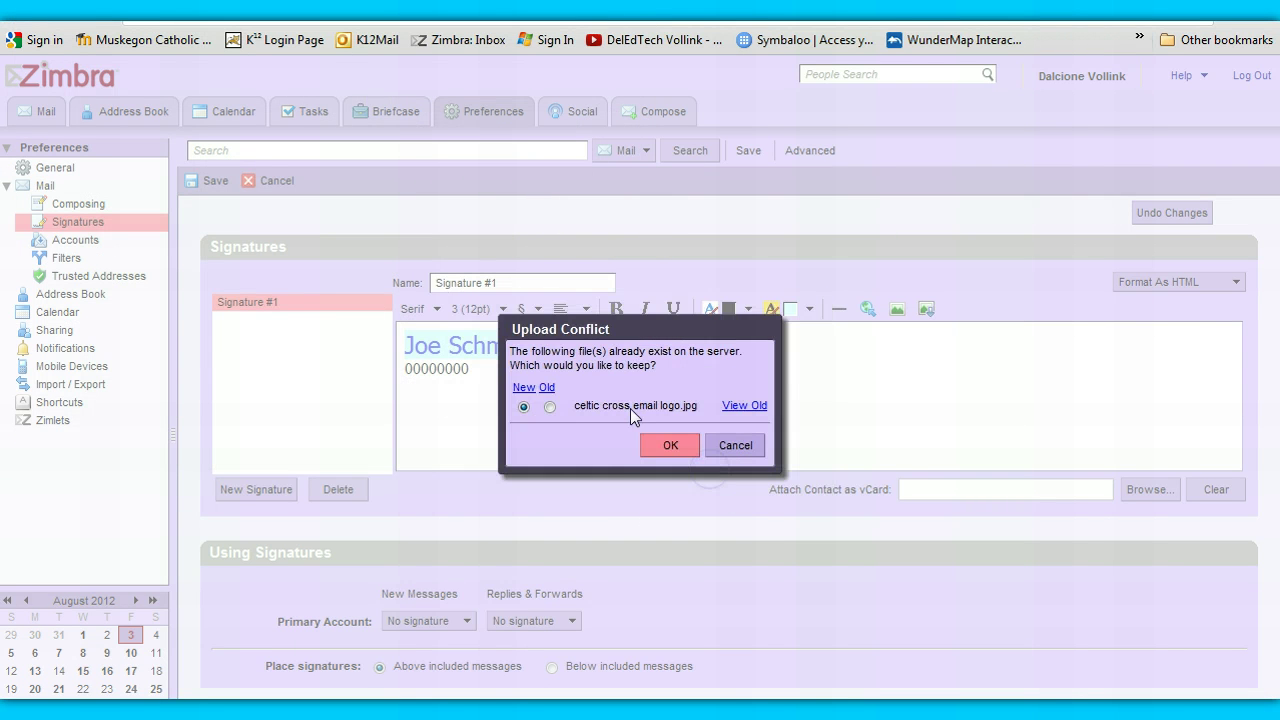
left_click(655, 444)
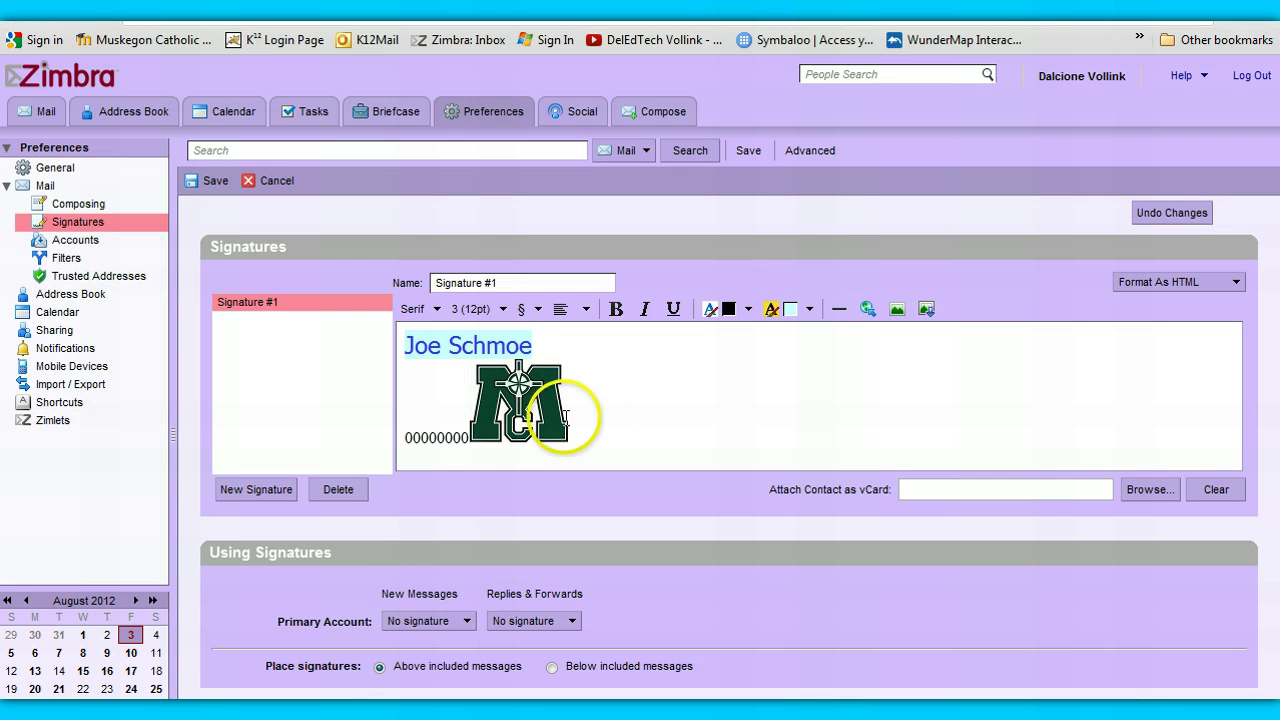
Move the logo to the top of the signature with the name and number lines beneath it.
mouse_move(523, 420)
left_mouse_down()
mouse_move(406, 345)
mouse_move(477, 416)
mouse_move(401, 376)
mouse_move(583, 432)
left_mouse_up()
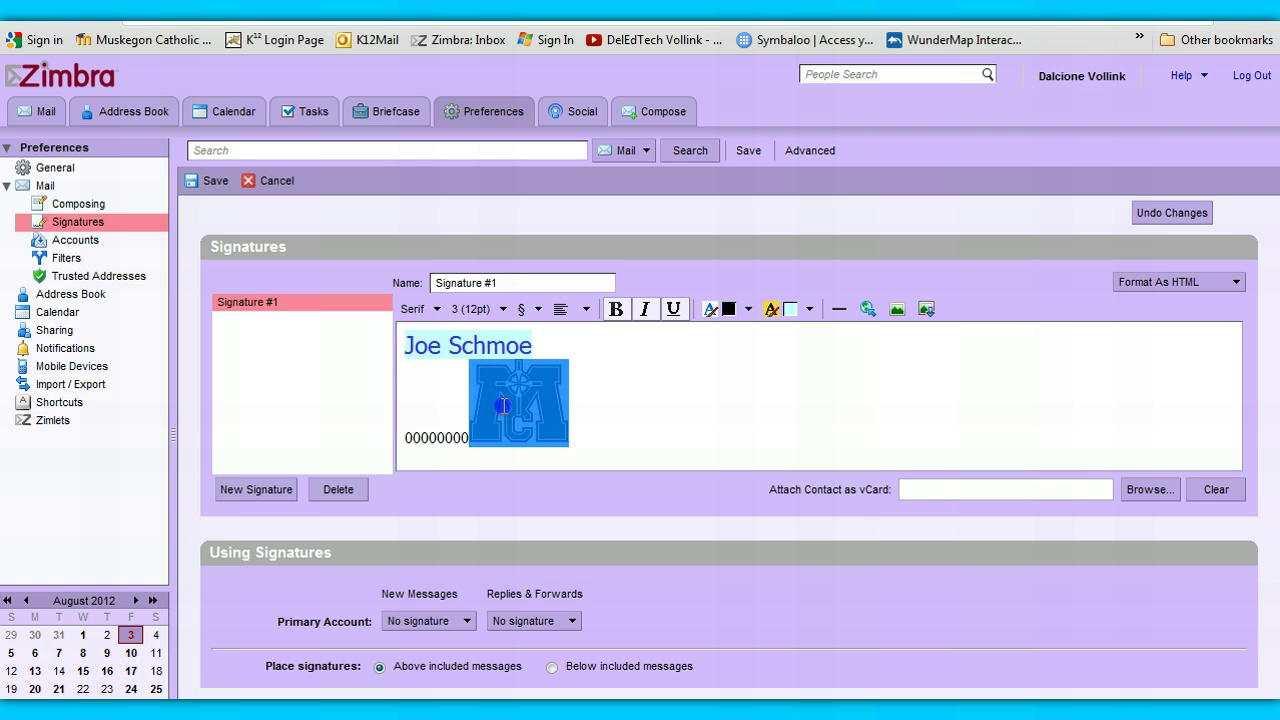
left_click_drag(503, 406, 397, 362)
left_click_drag(443, 398, 408, 345)
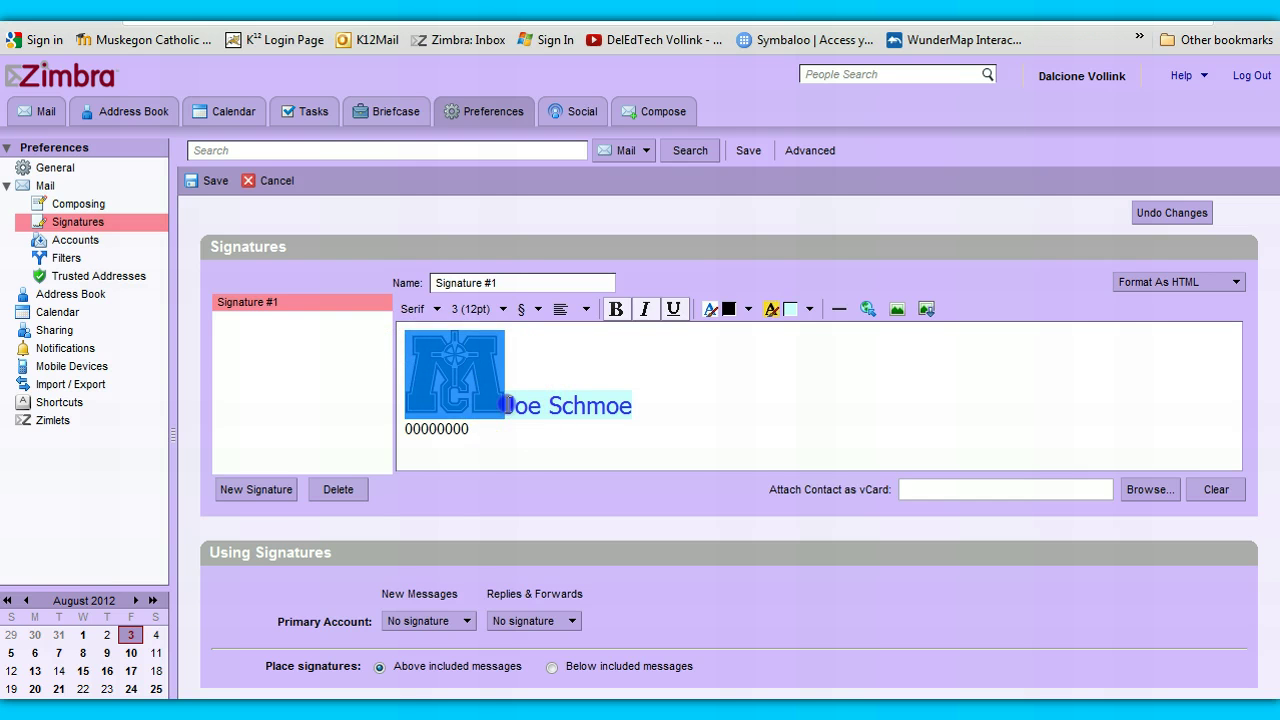
left_click(506, 404)
key("Return")
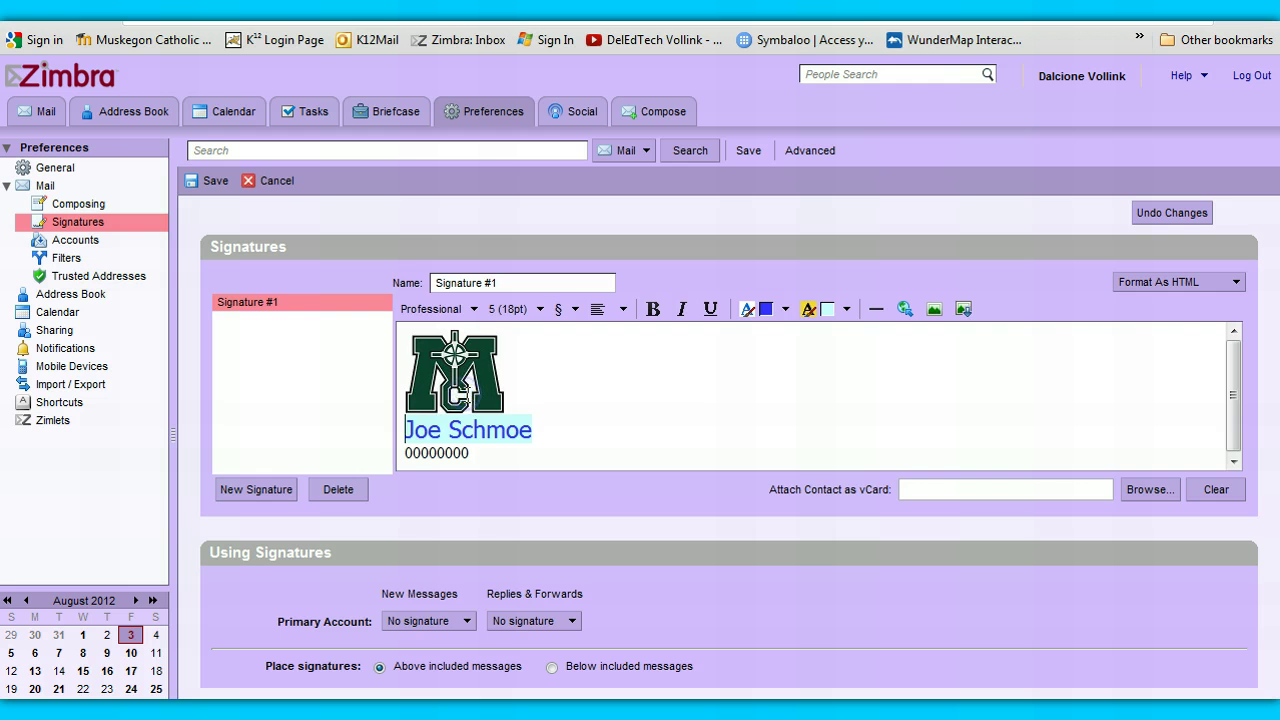
key("ctrl+a")
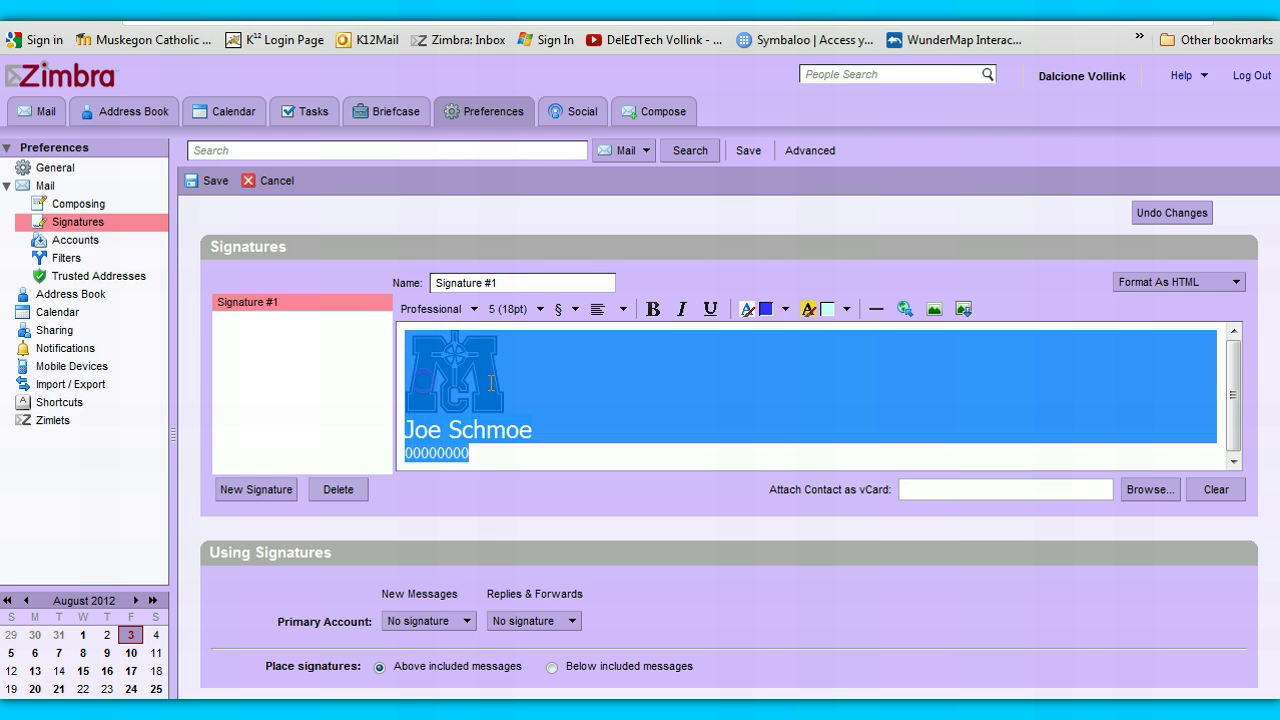
Empty the Zimbra signature body, then select the entire black-and-green signature table in Word.
key("Delete")
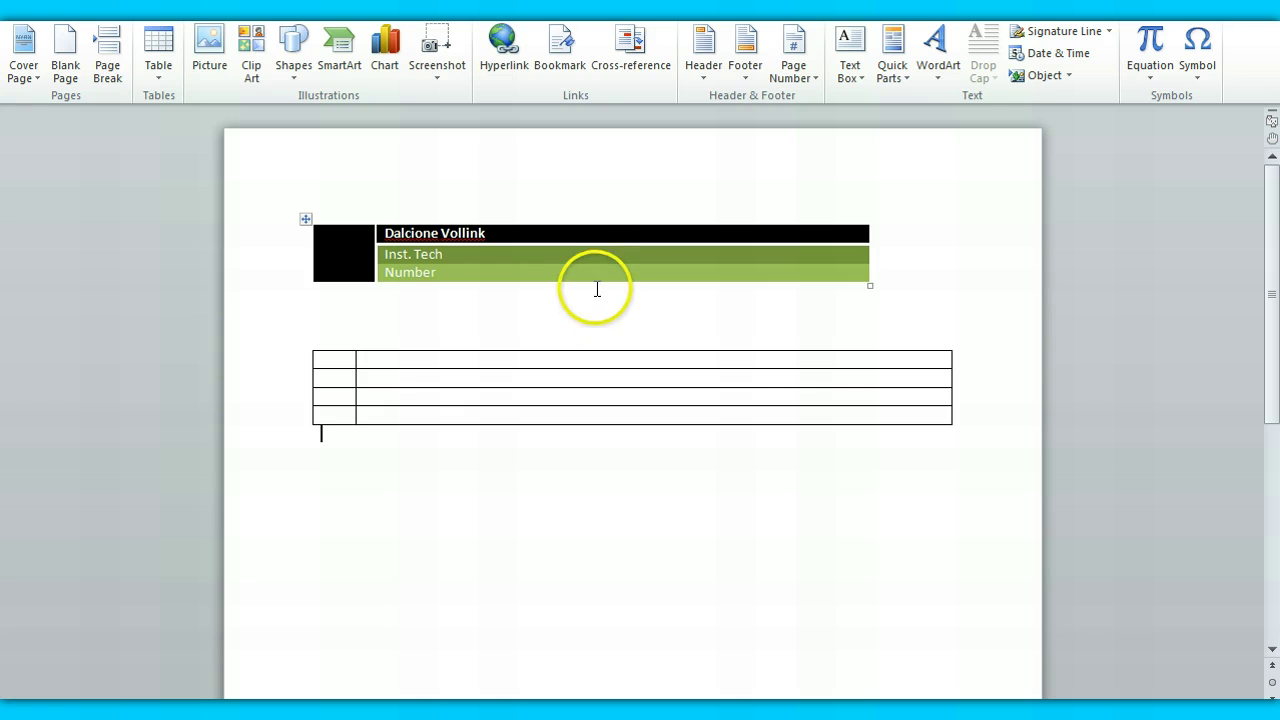
left_click_drag(910, 270, 319, 206)
key("ctrl+c")
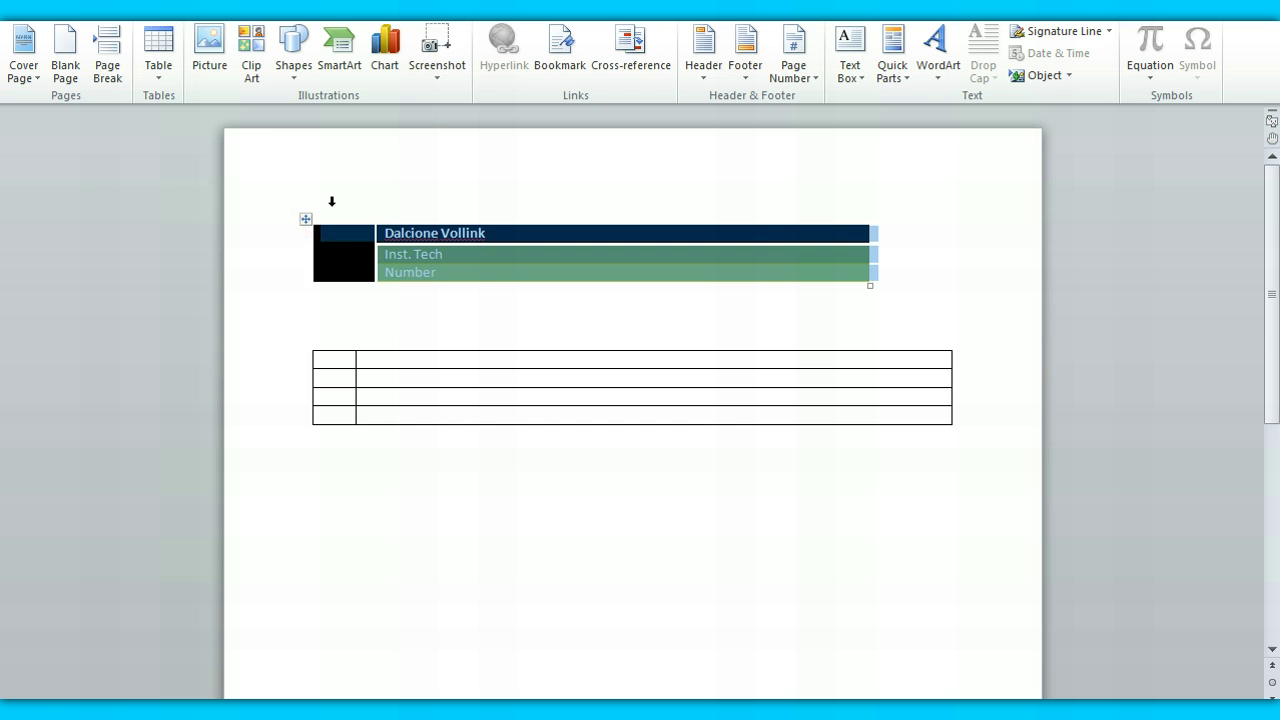
left_click(420, 108)
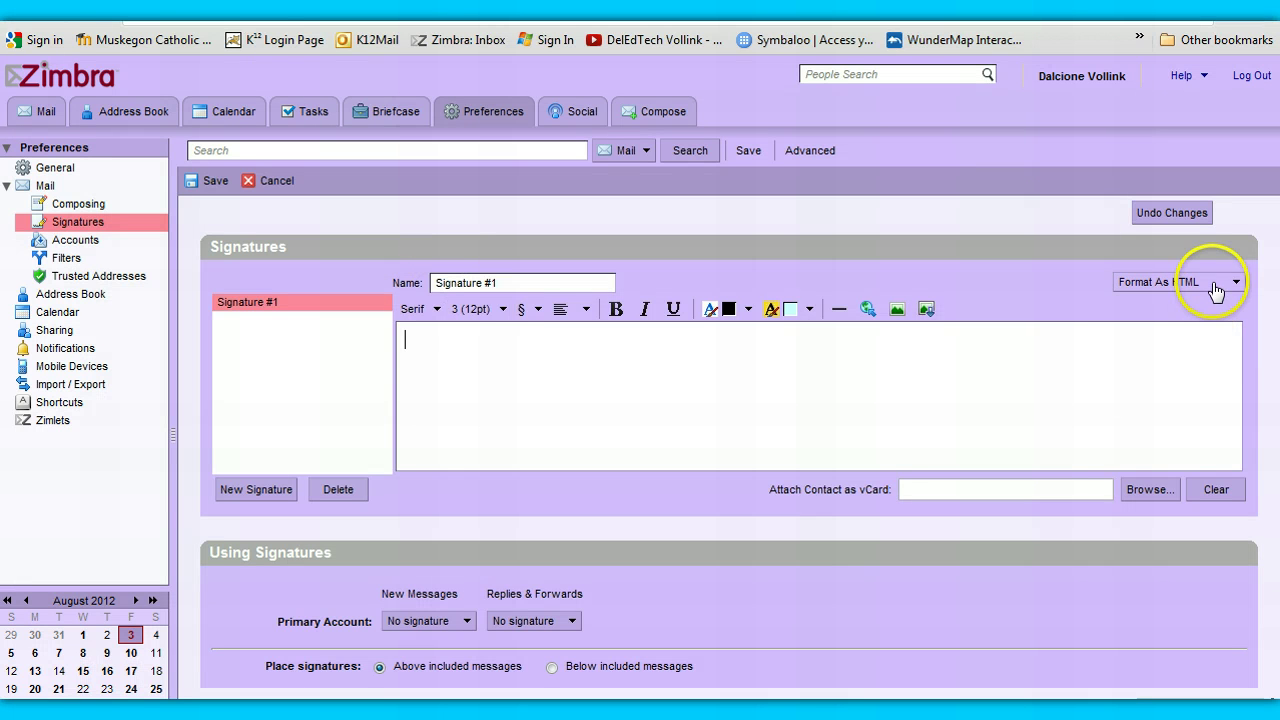
Paste the copied black-and-green Word table into the signature editor and save the preferences.
right_click(481, 354)
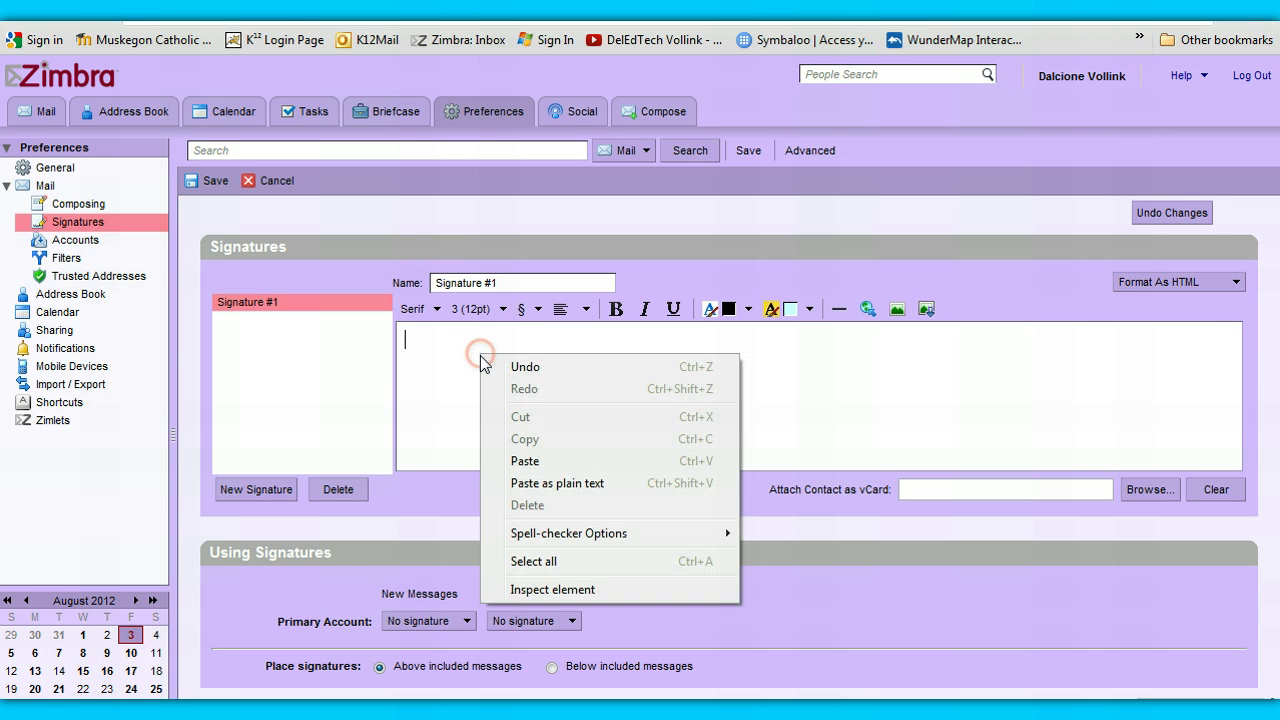
left_click(524, 461)
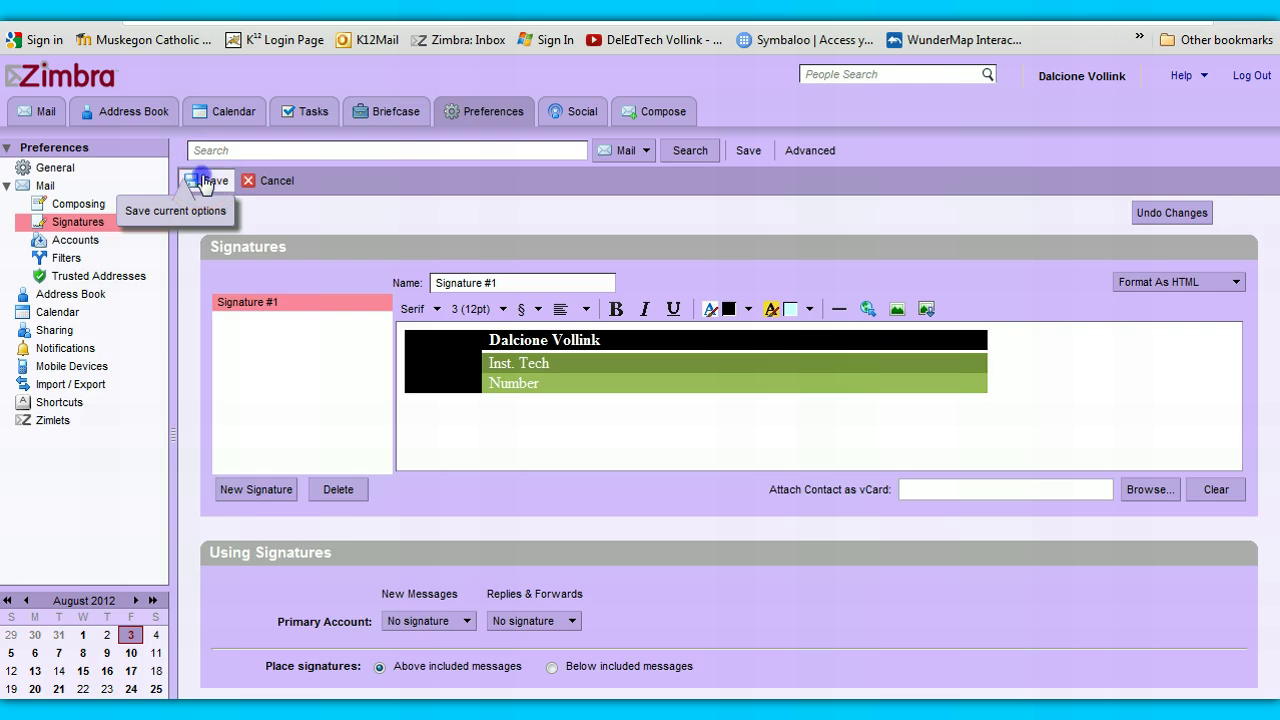
left_click(205, 182)
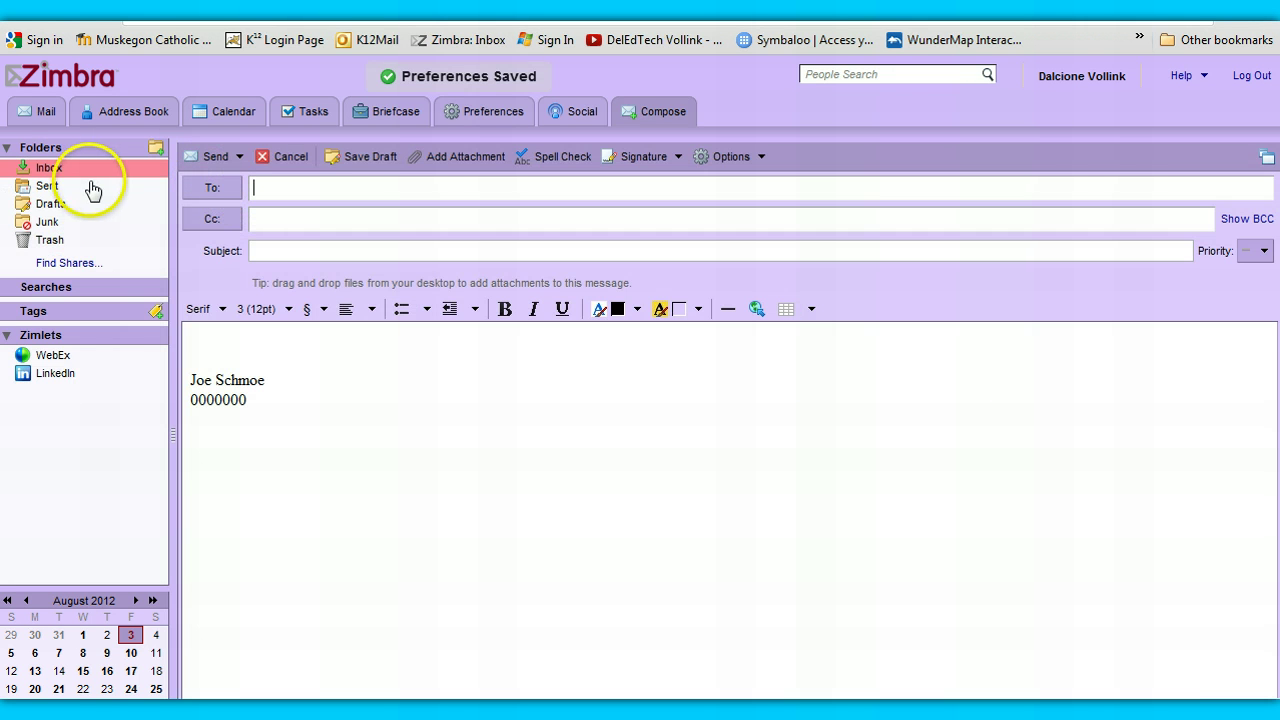
Open a new message to confirm its body has no signature, then return to Signatures preferences.
left_click(42, 110)
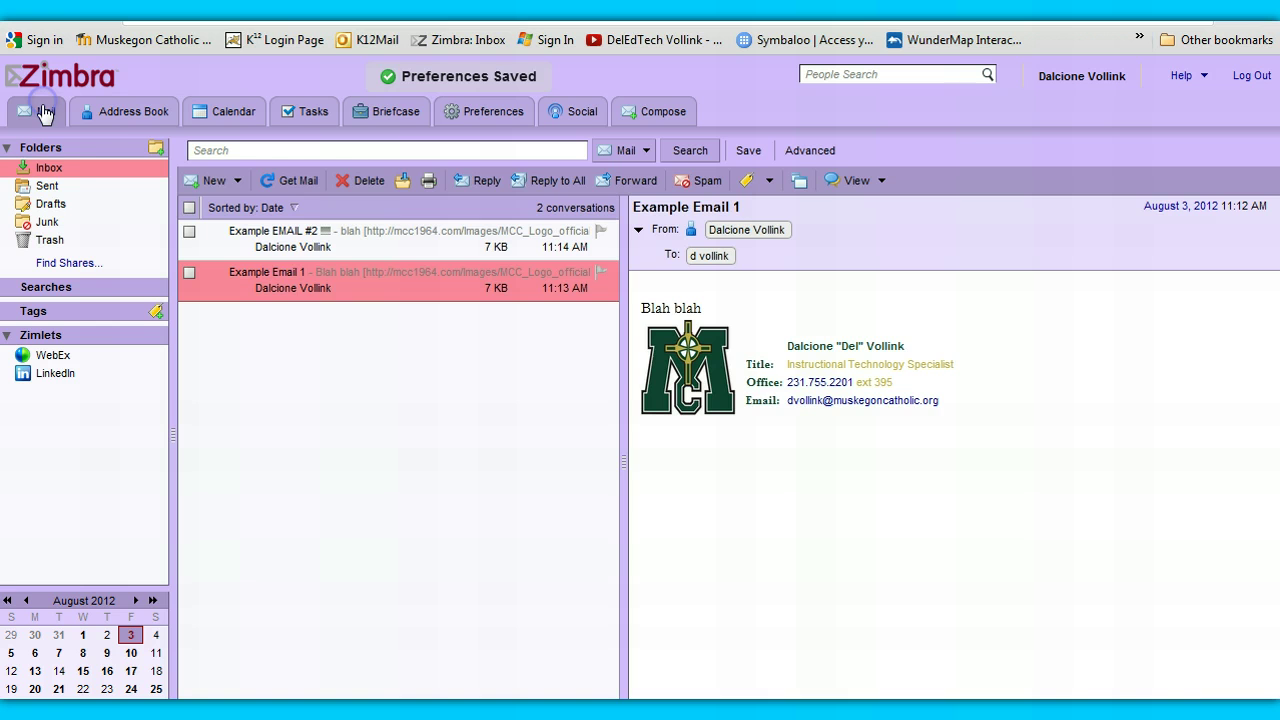
left_click(209, 180)
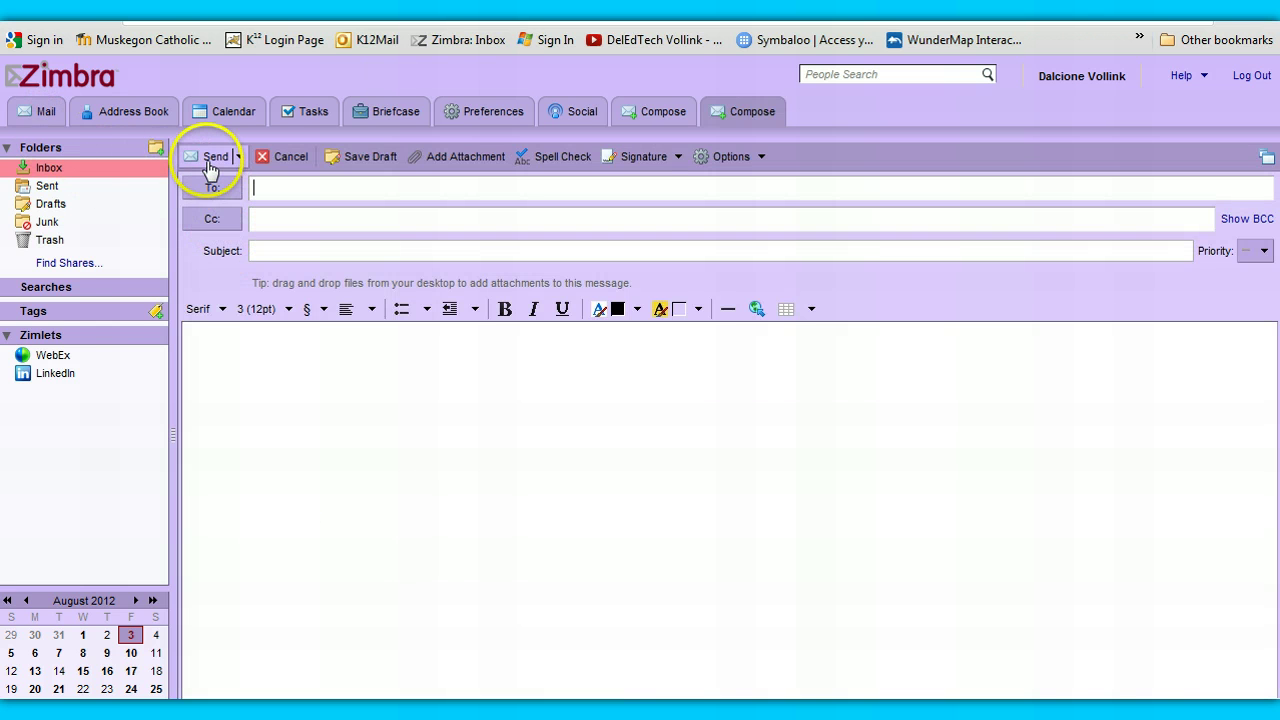
left_click(274, 512)
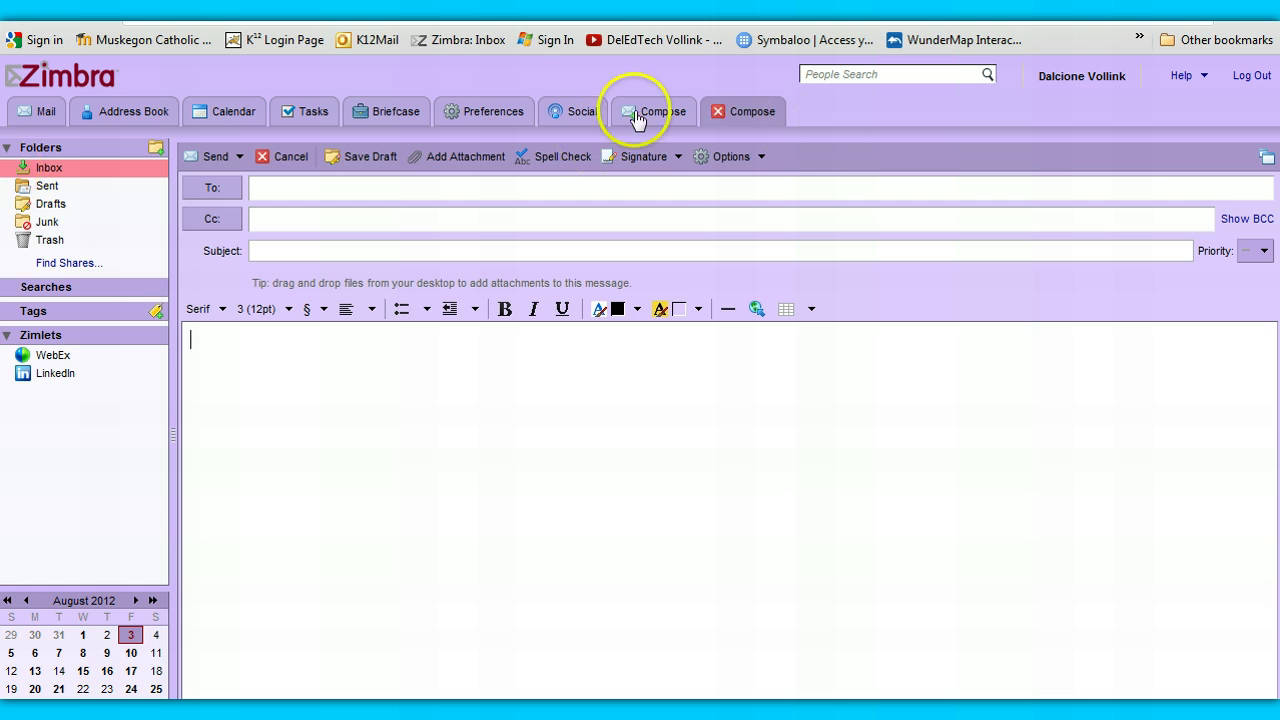
left_click(486, 112)
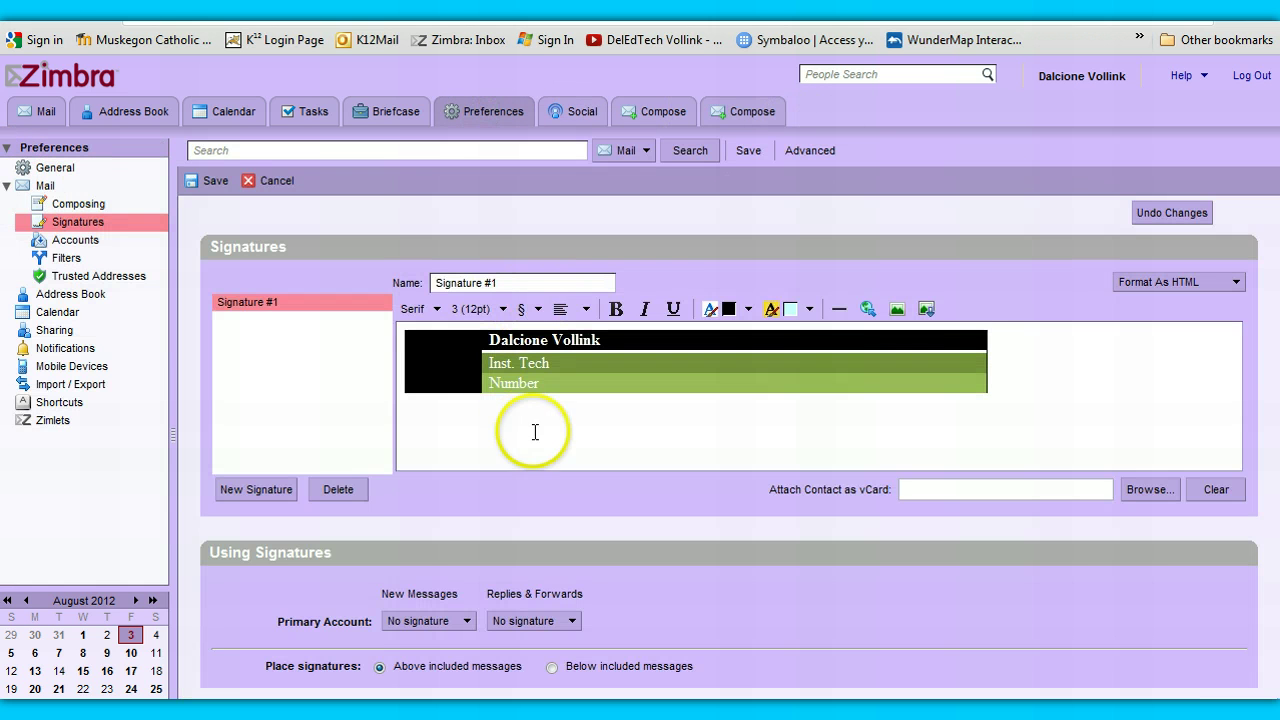
Set Signature #1 for New Messages, save, and open a new message showing the signature.
left_click(455, 622)
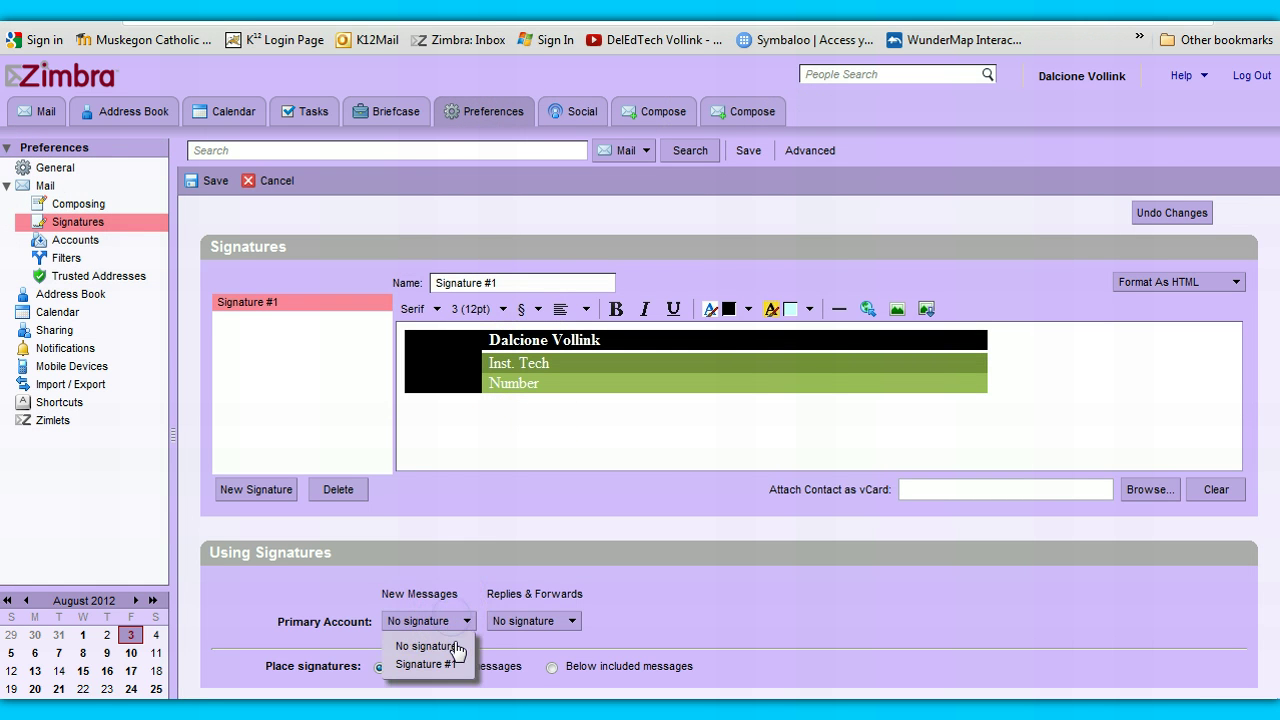
left_click(440, 667)
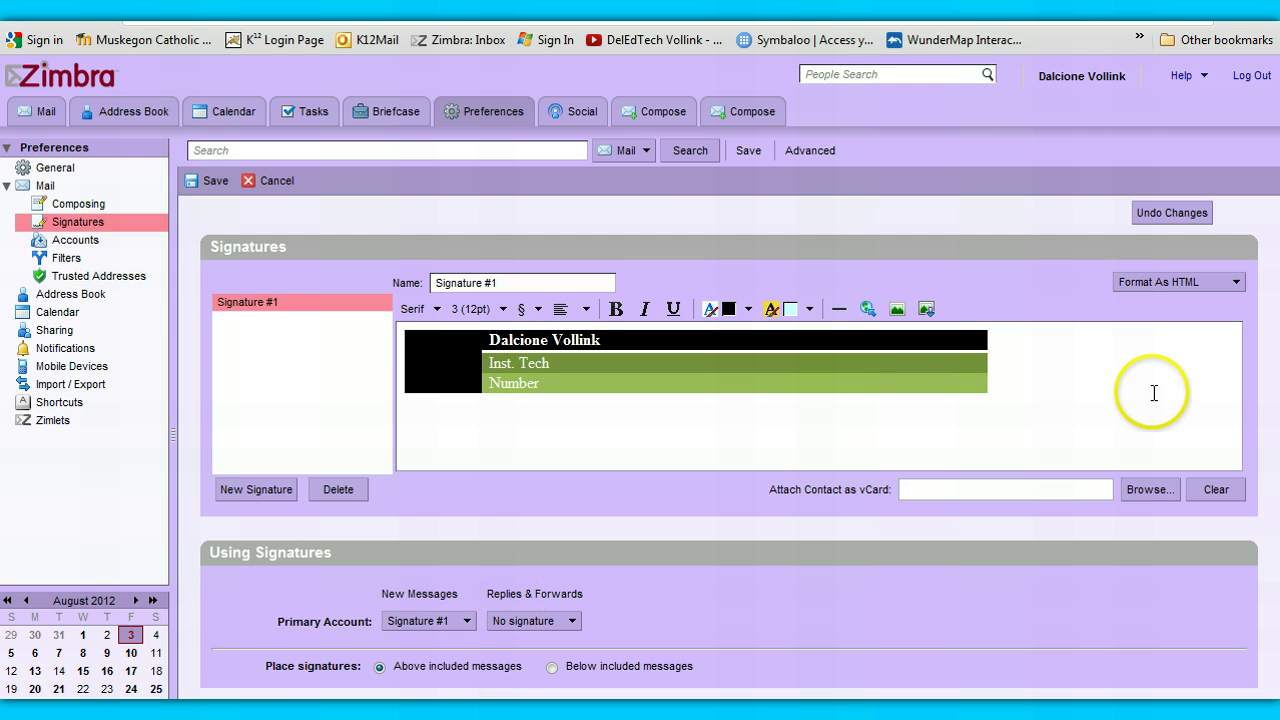
left_click(207, 180)
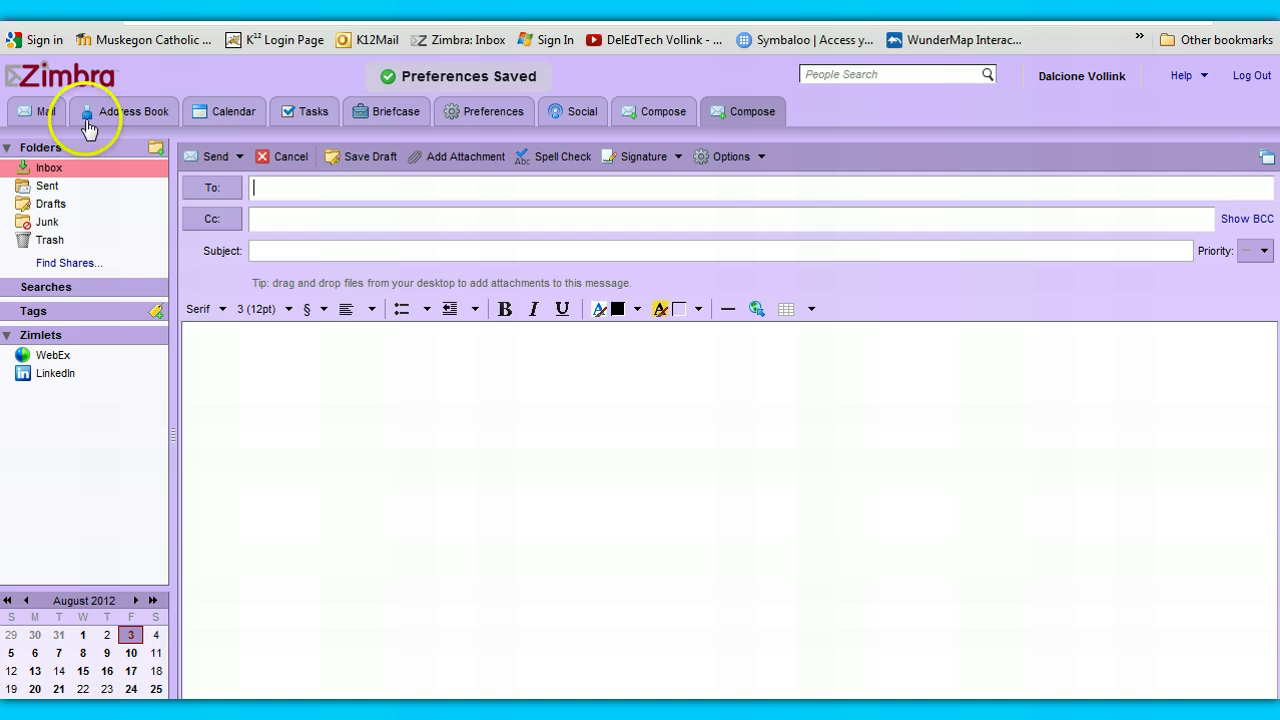
left_click(40, 111)
left_click(218, 180)
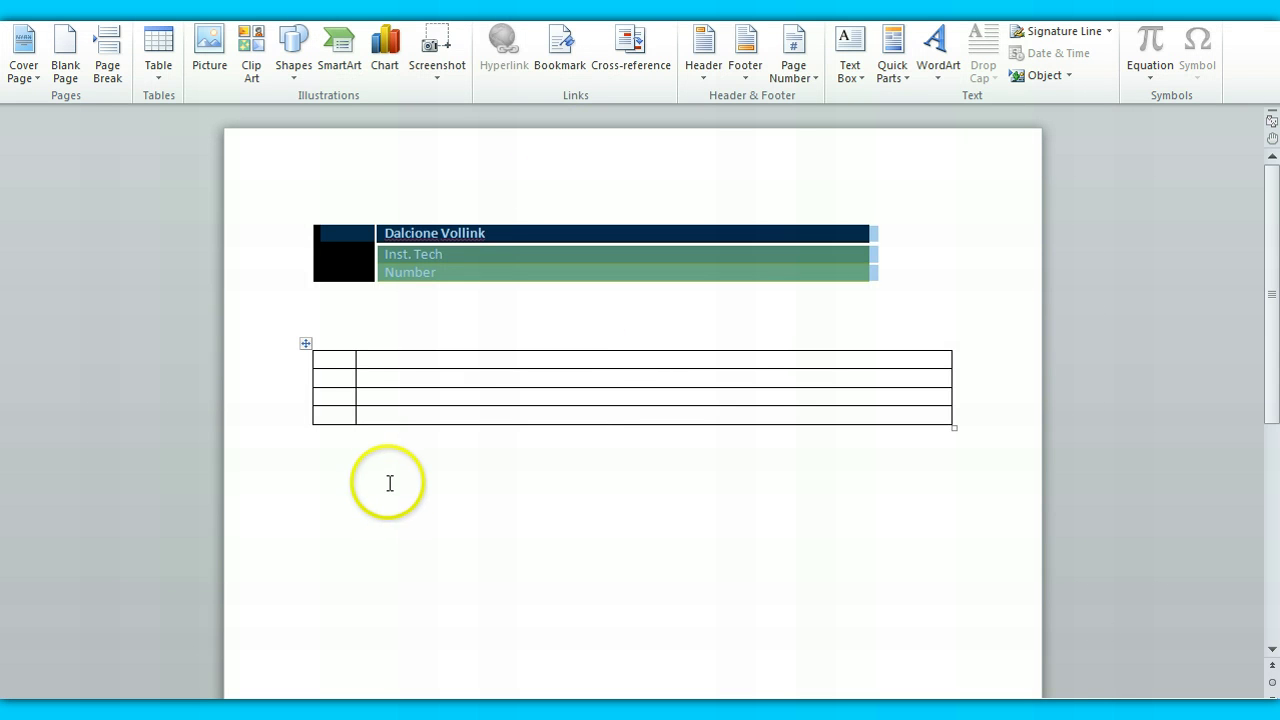
Cut the old lower table out of the Word document.
left_click(330, 432)
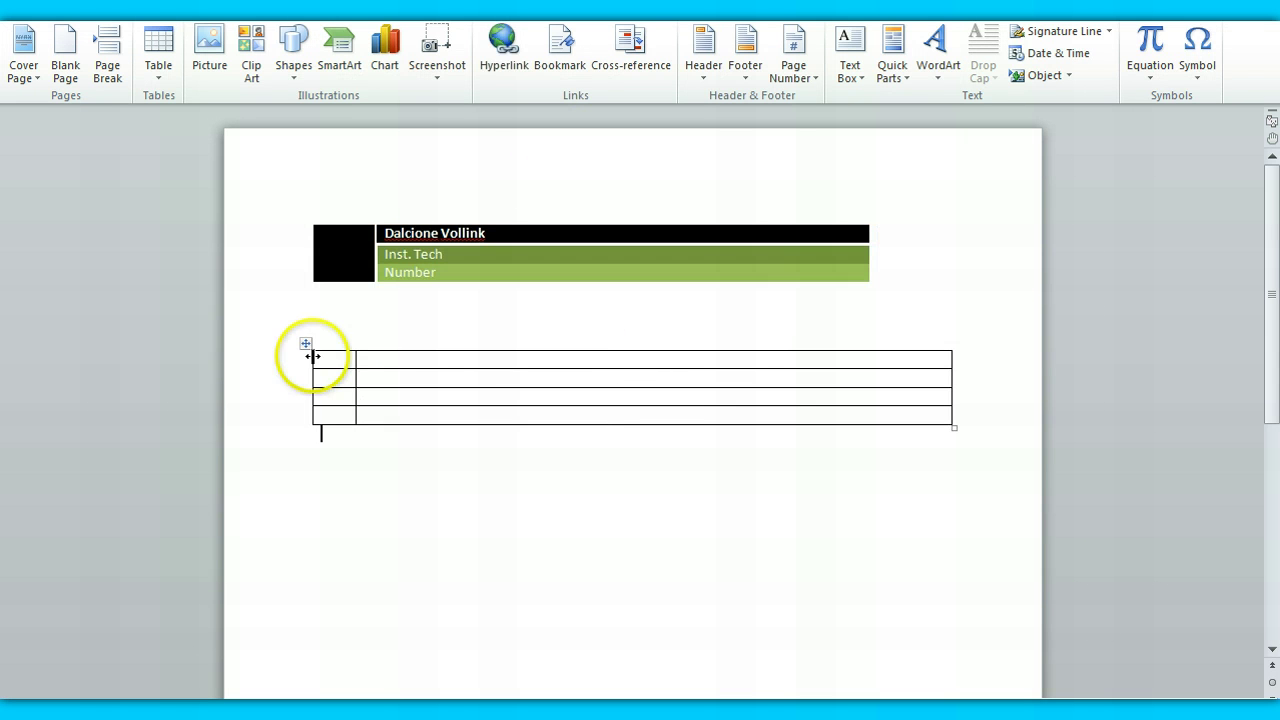
left_click(307, 345)
right_click(307, 345)
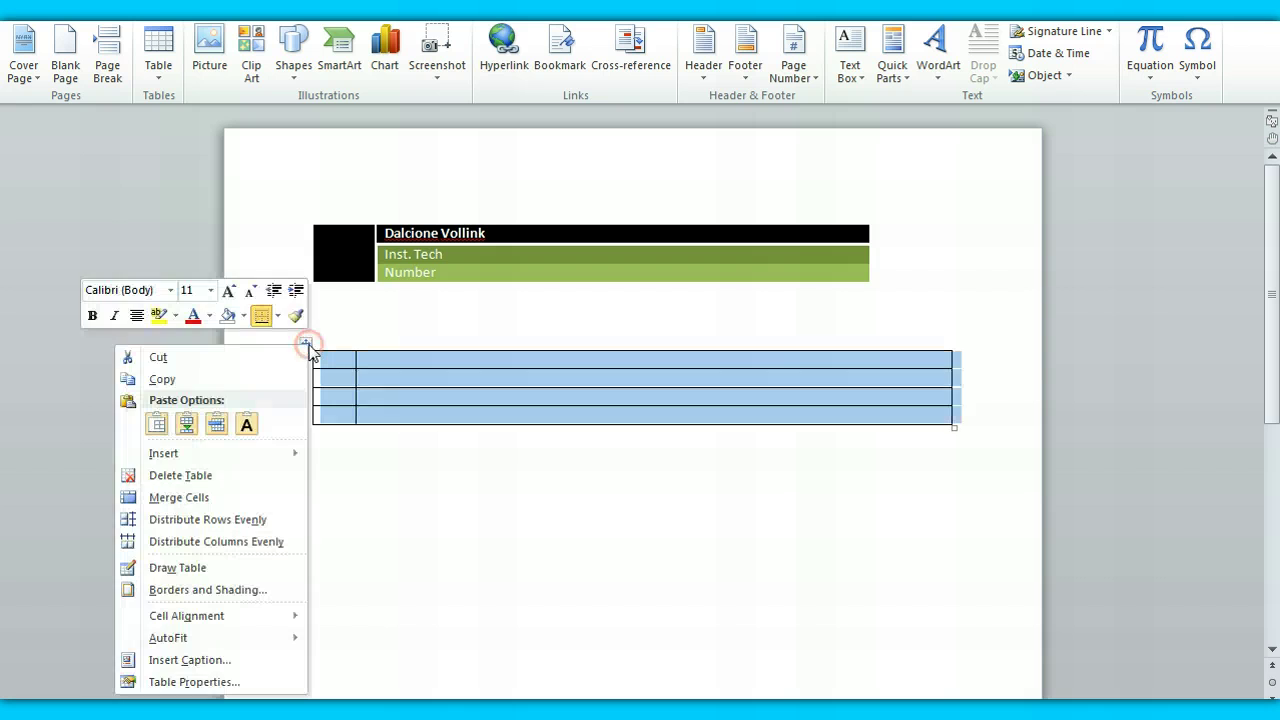
left_click(229, 358)
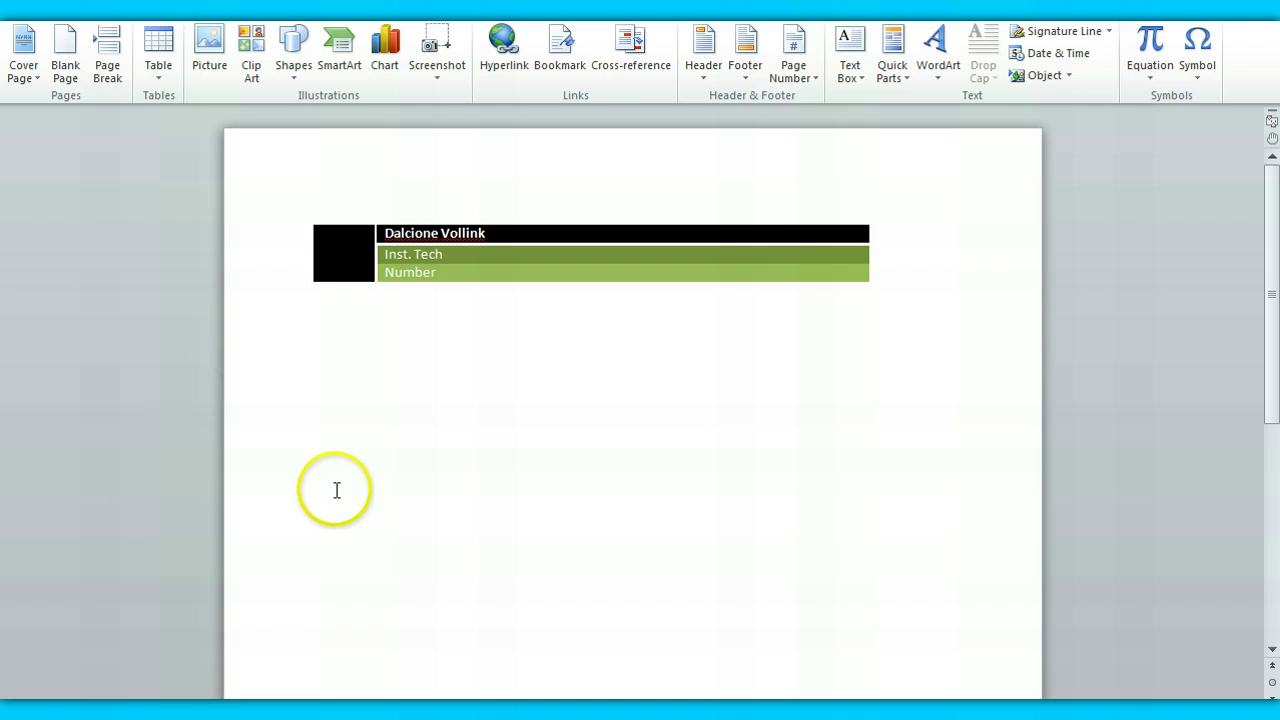
Insert a new 2x4 table for Name, Info, Info, Info and select its four rows.
left_click(160, 78)
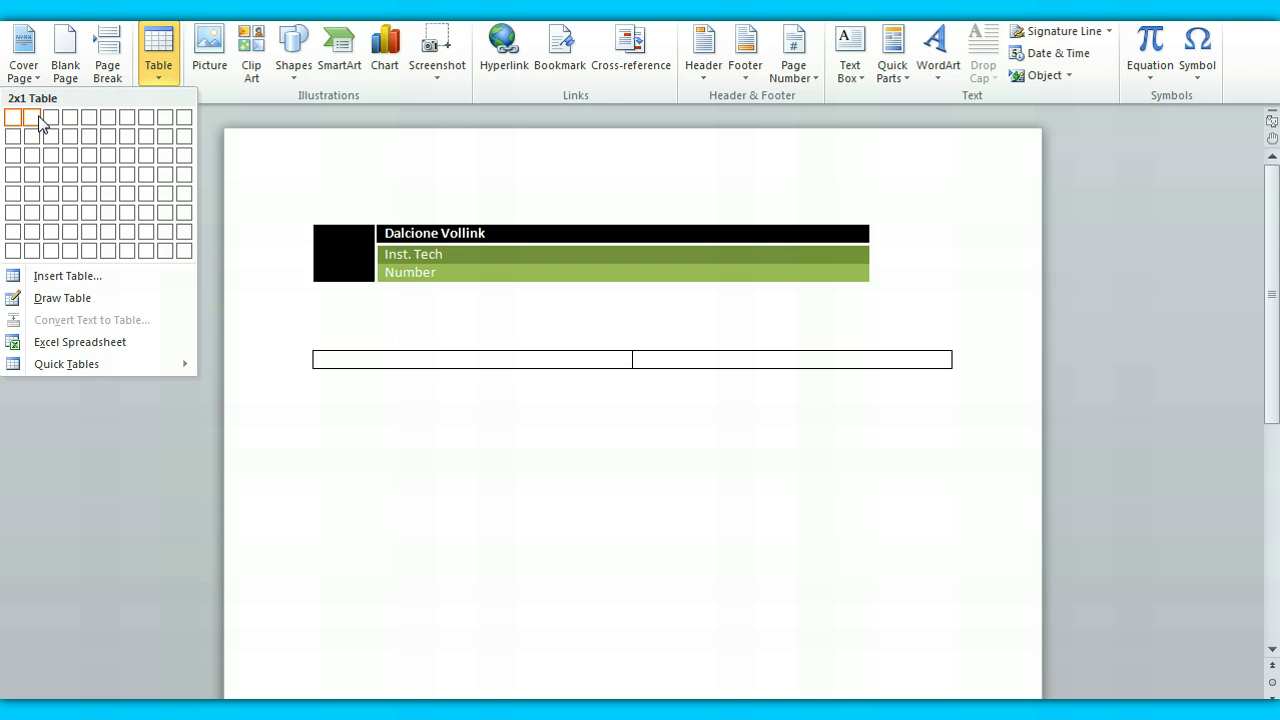
left_click(15, 177)
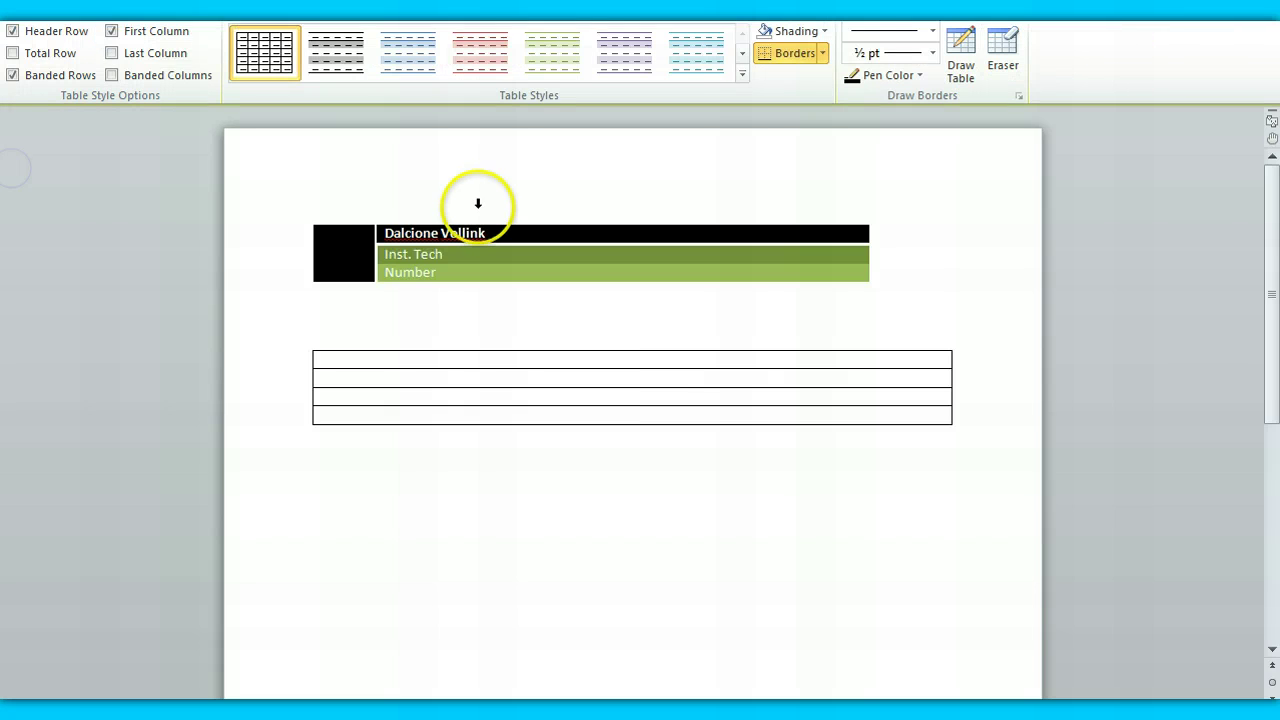
left_click(335, 362)
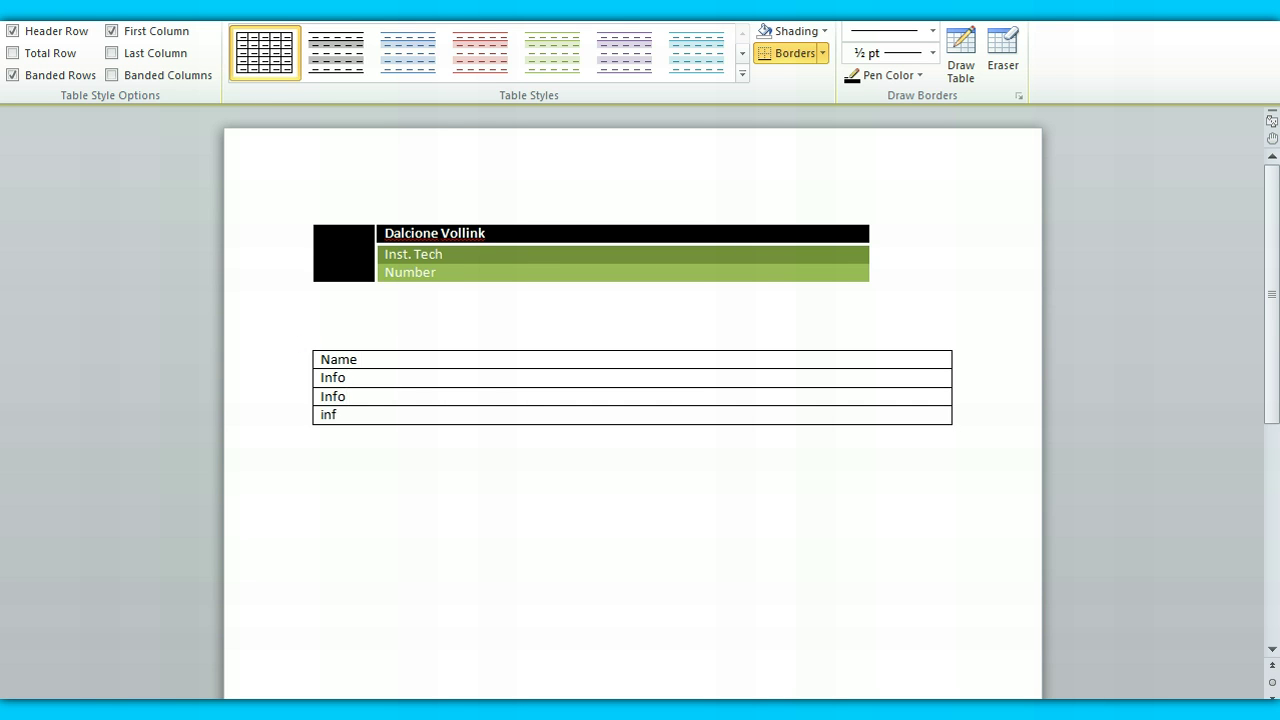
left_click_drag(357, 417, 316, 366)
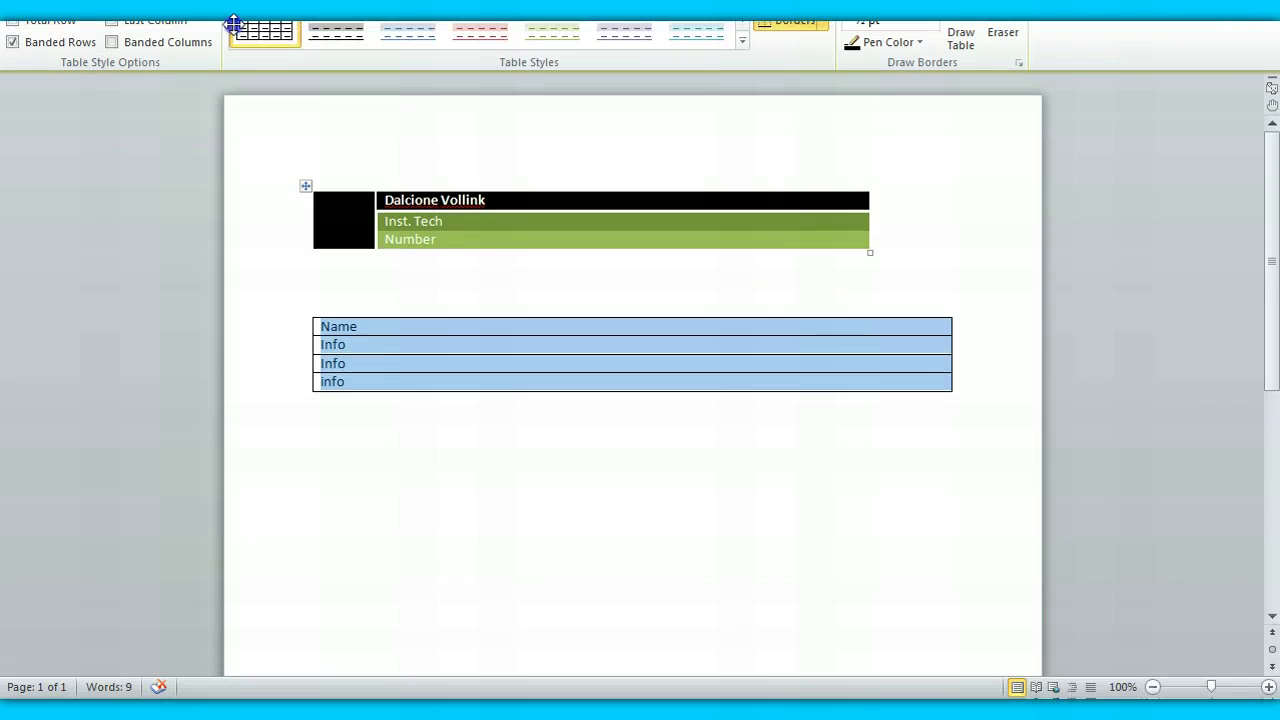
Make the table text bold with yellow highlight and dark blue font colour.
left_click(167, 36)
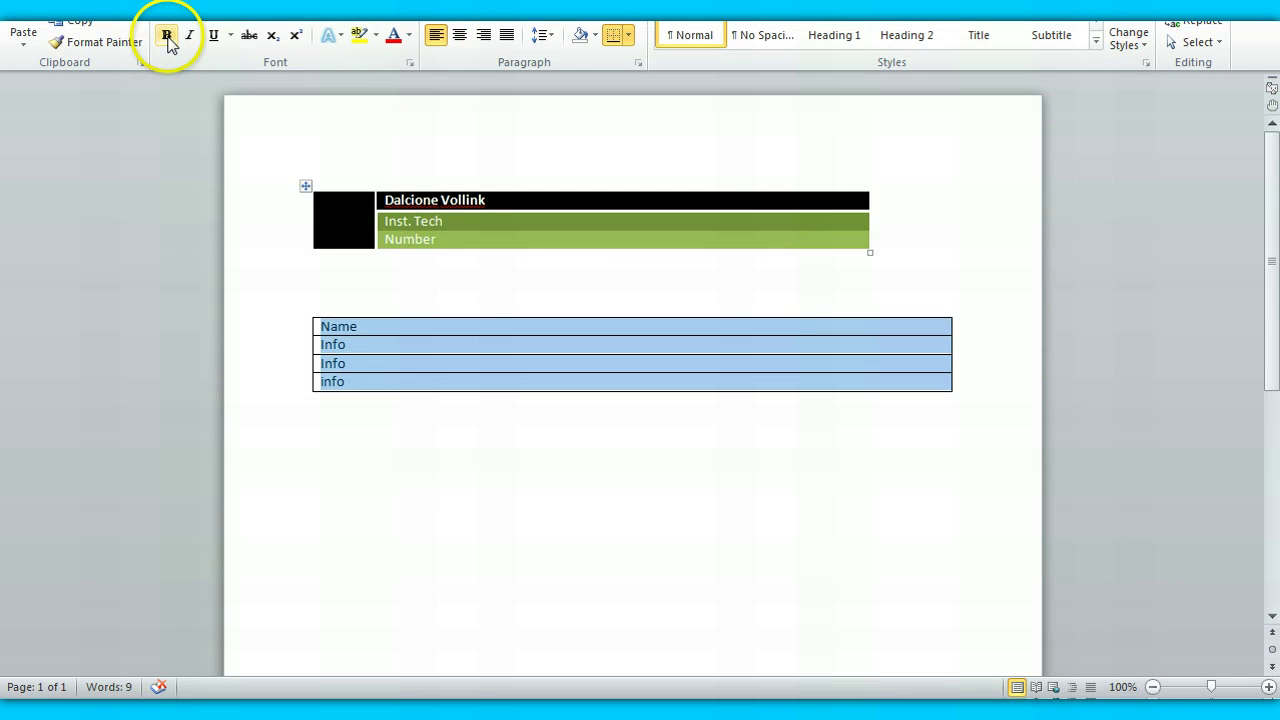
left_click(358, 36)
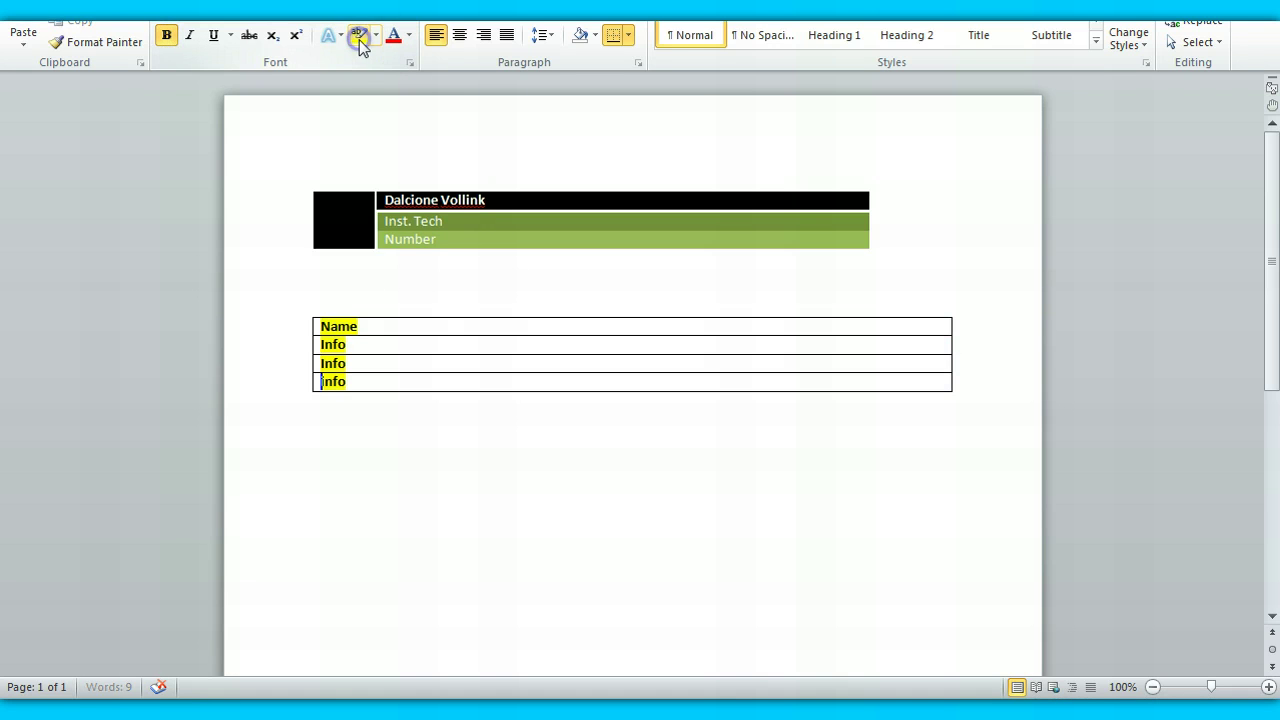
left_click(409, 36)
left_click(337, 150)
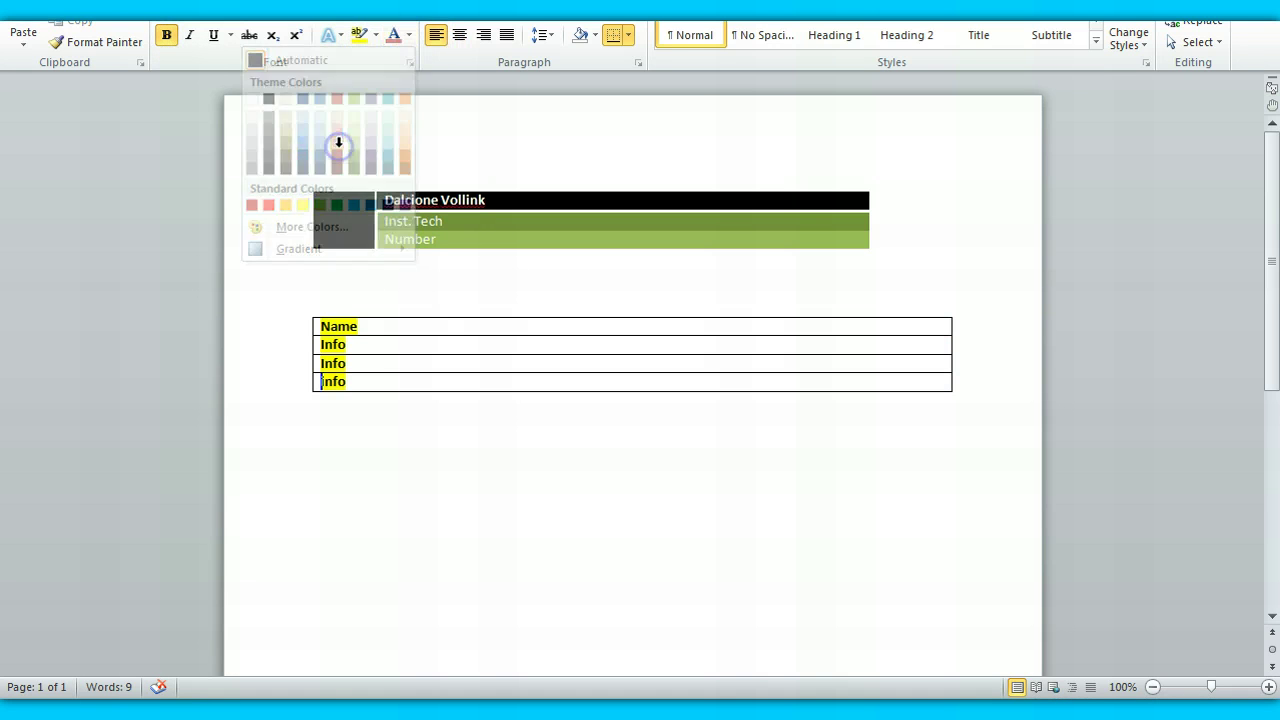
left_click_drag(366, 394, 322, 318)
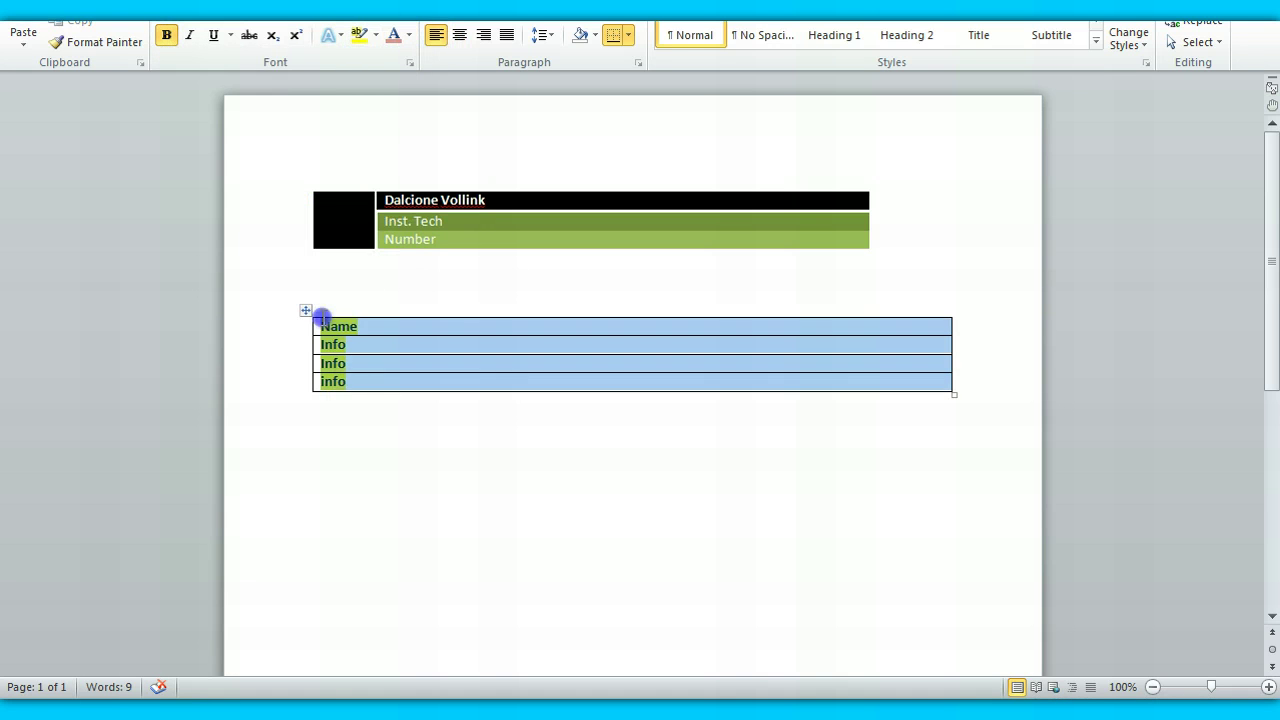
left_click(409, 36)
left_click(328, 165)
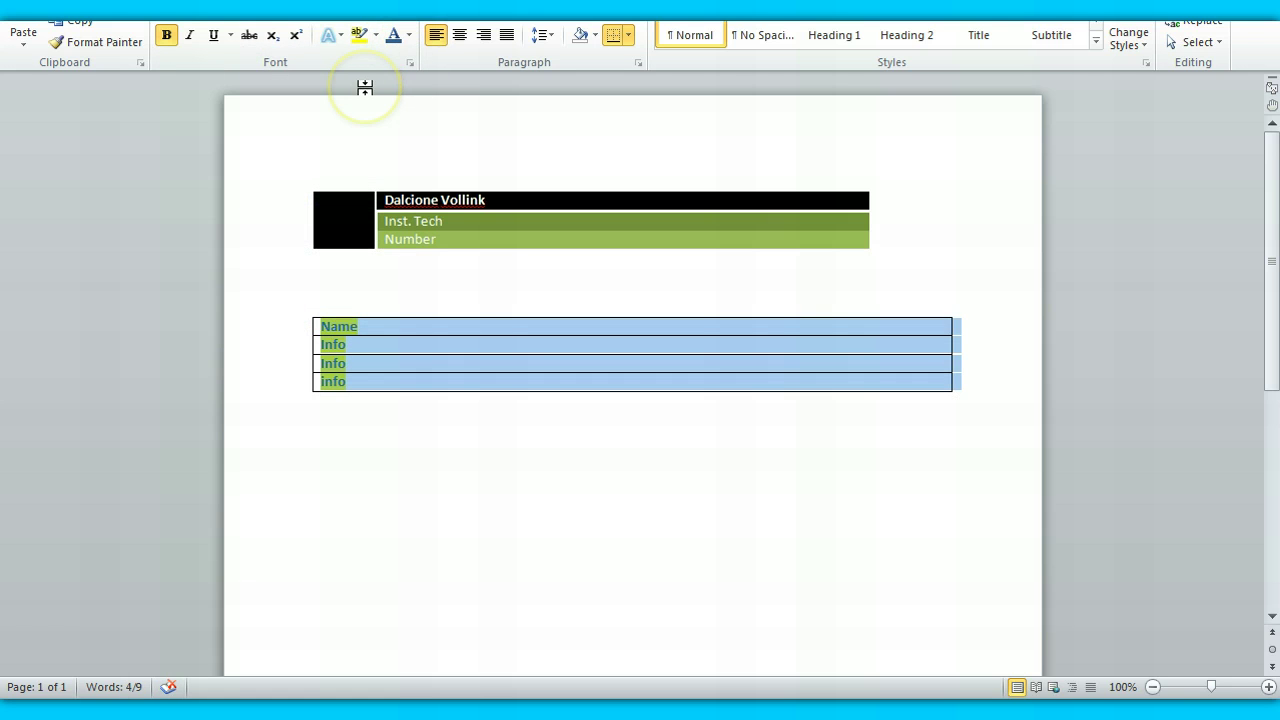
Open and cancel Find and Replace, leaving the caret in the table's second row.
left_click(354, 81)
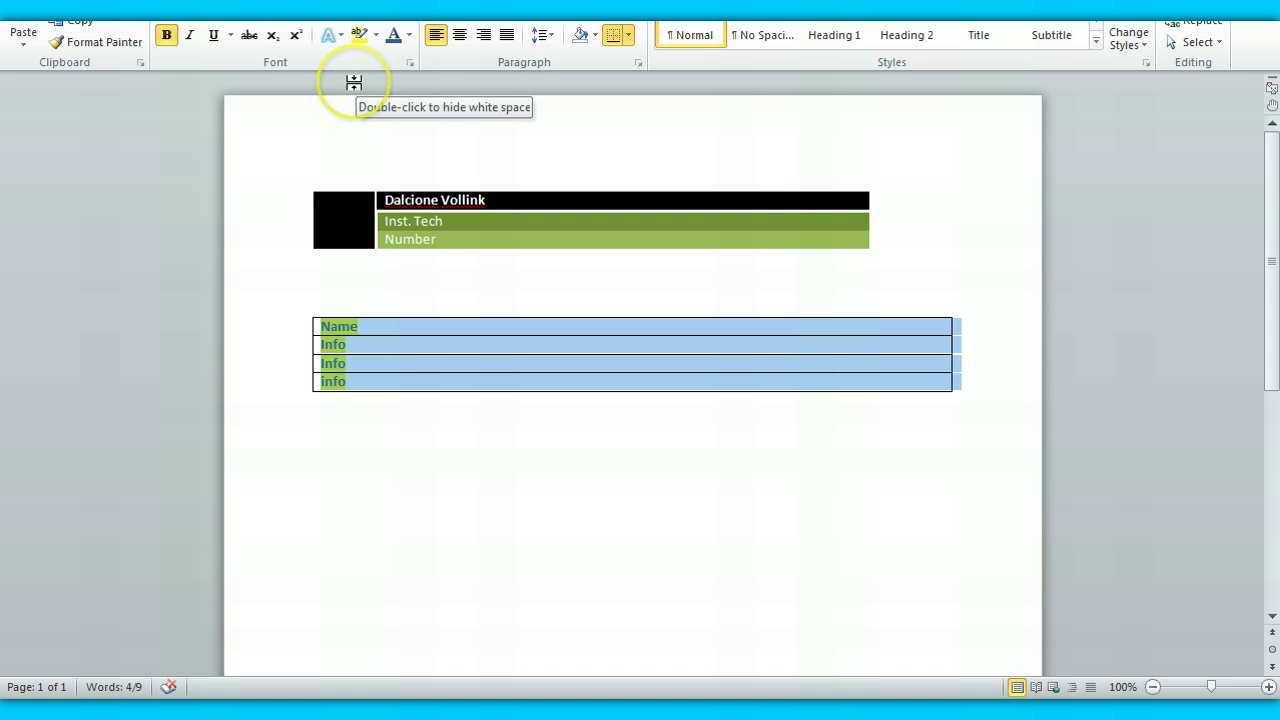
left_click(363, 289)
left_click(368, 378)
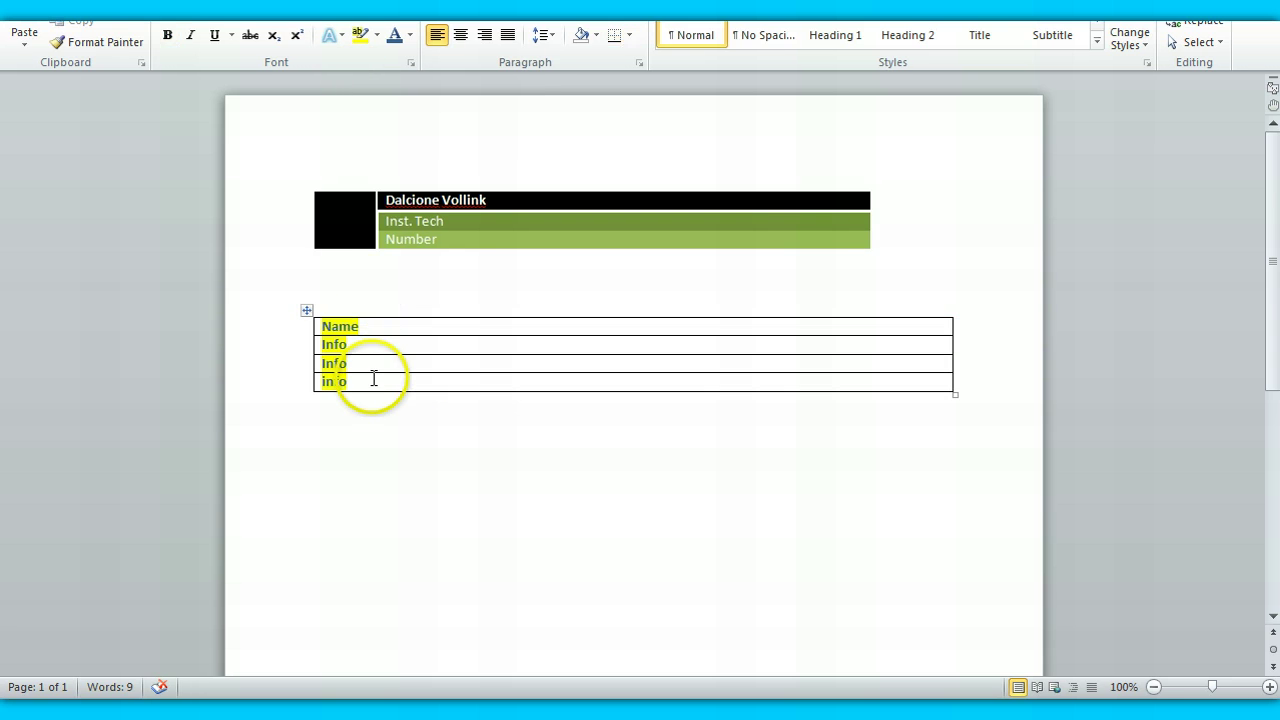
left_click(366, 306)
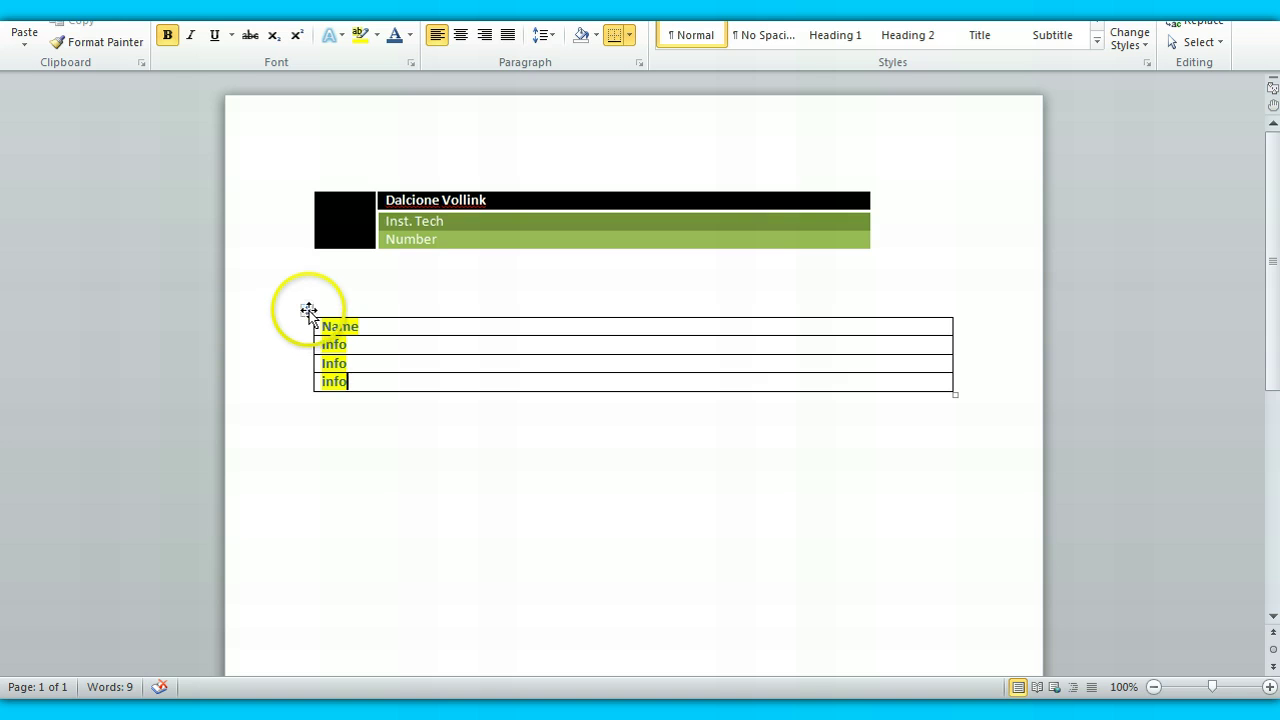
left_click(400, 305)
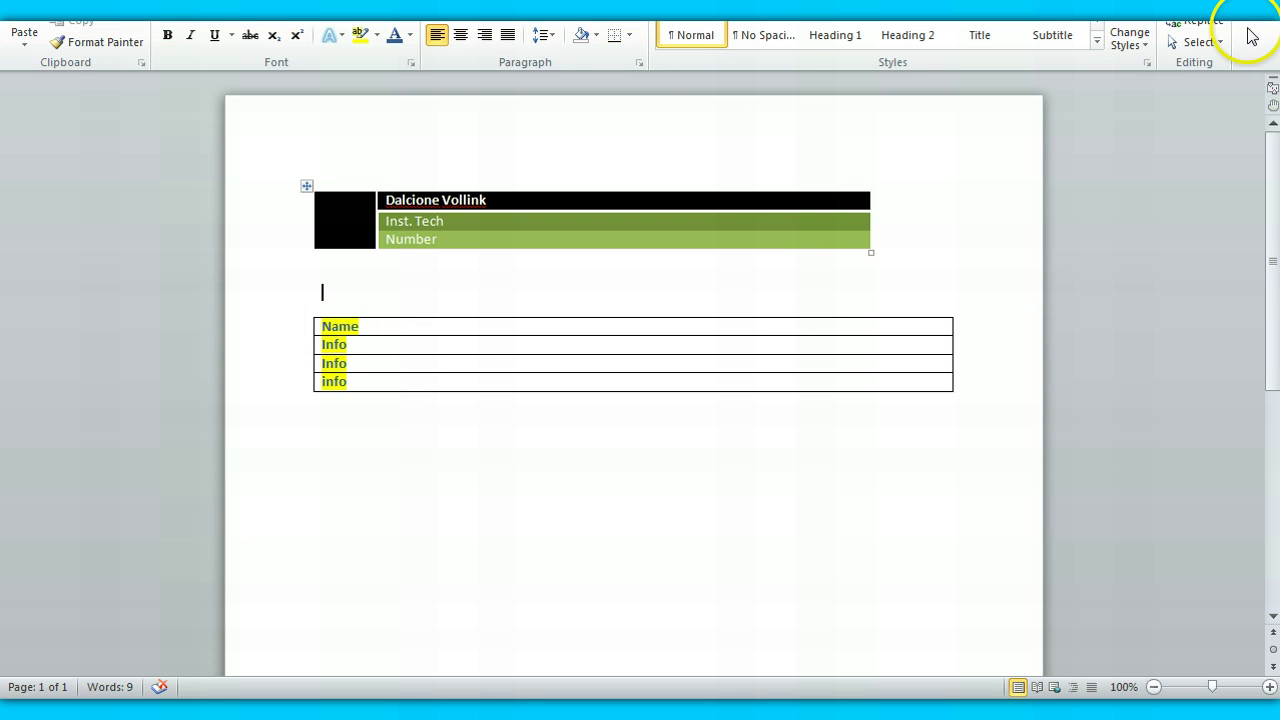
left_click(1195, 22)
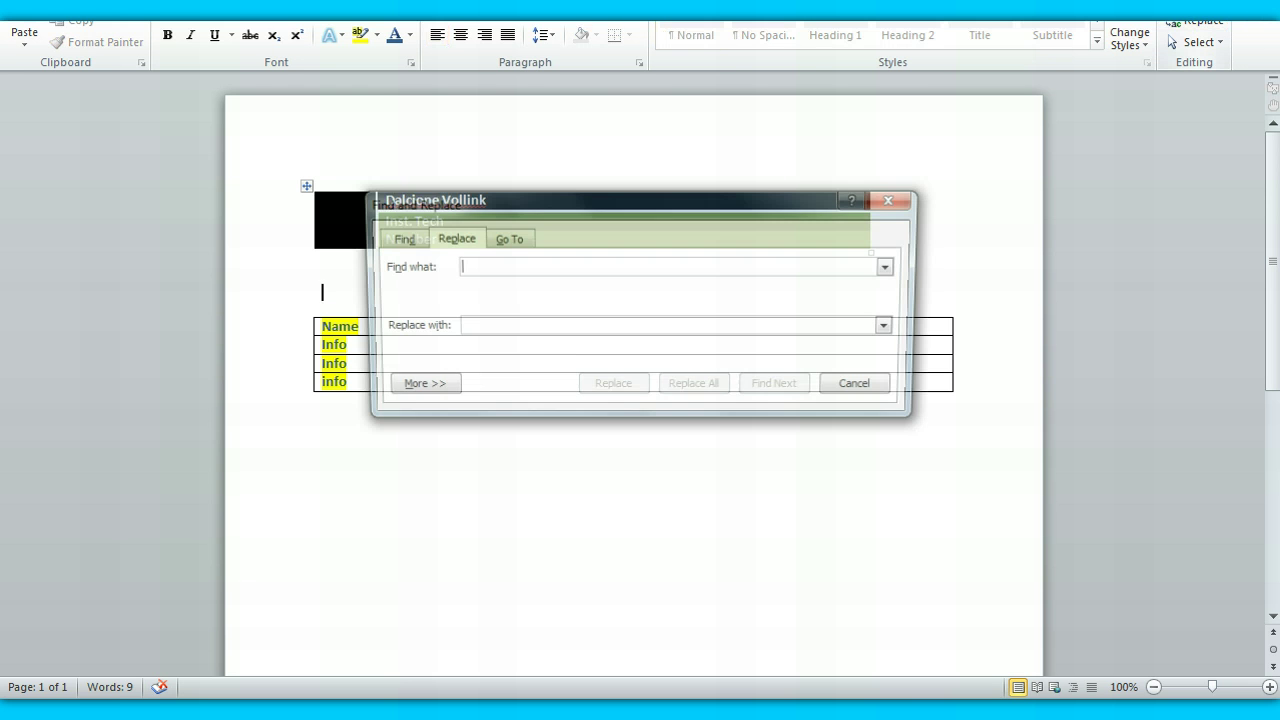
left_click(864, 388)
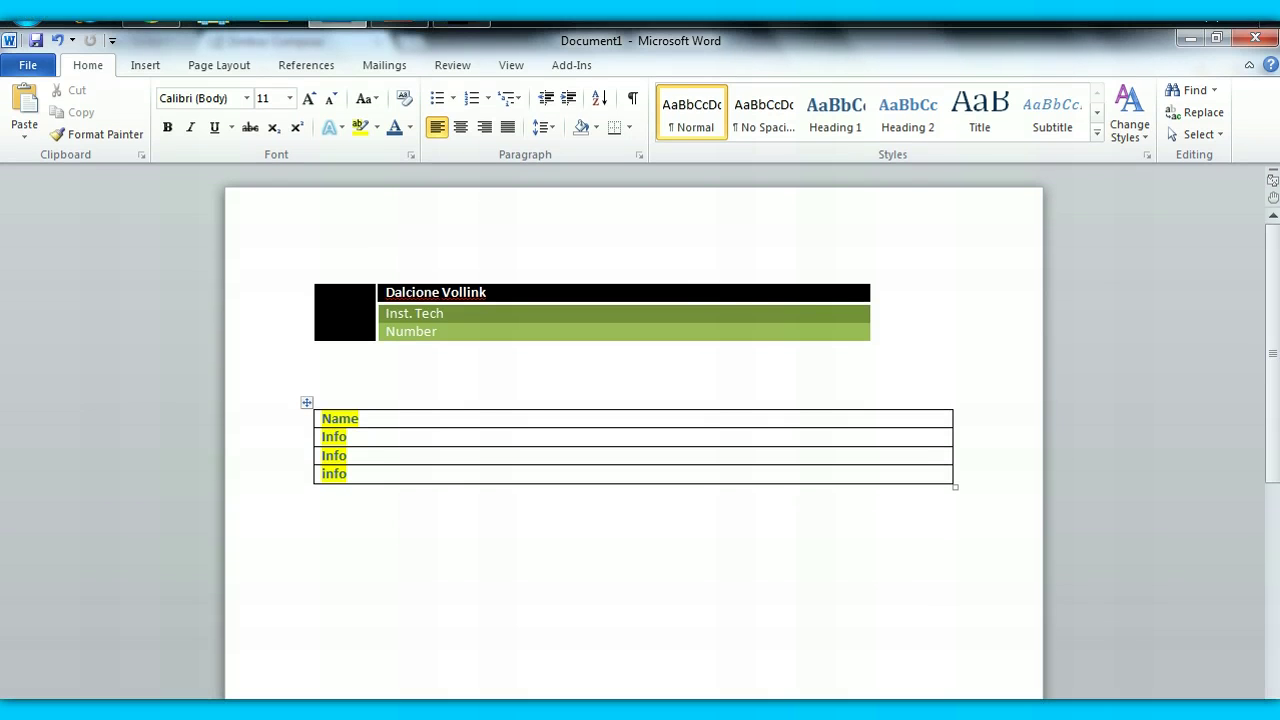
left_click(412, 437)
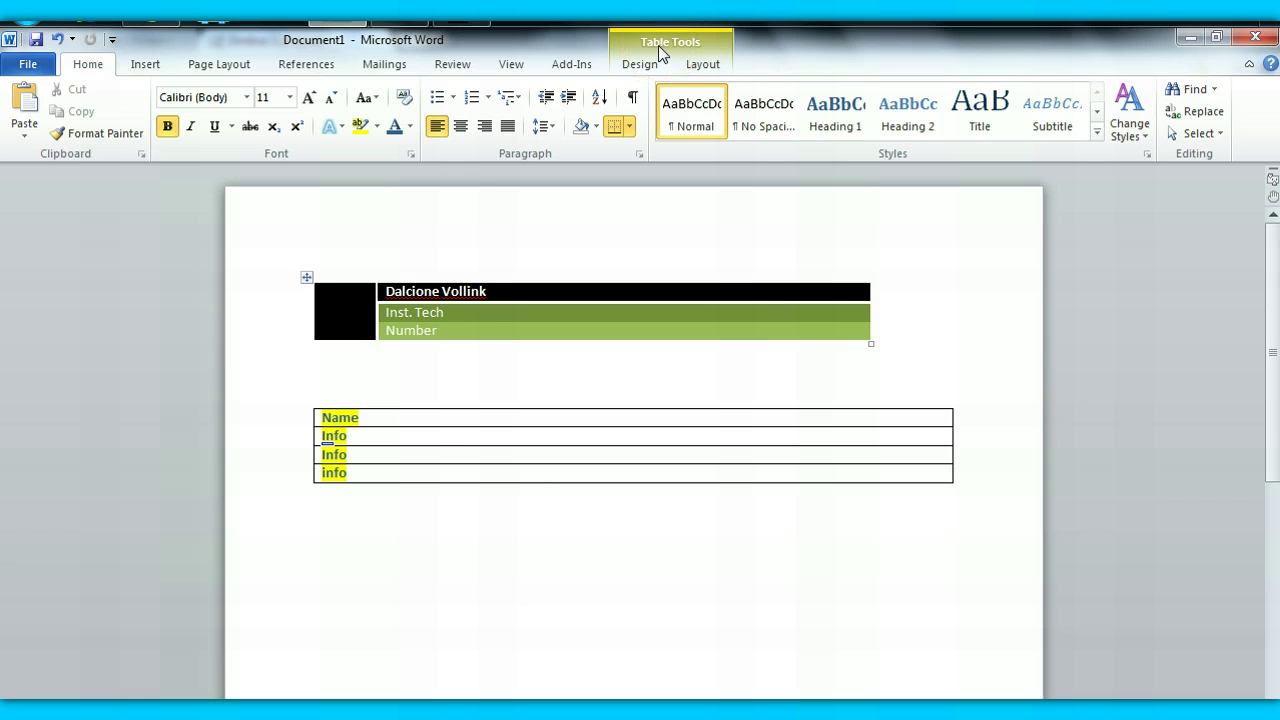
Apply the Colorful Grid - Accent 4 table style to the lower table.
left_click(557, 578)
left_click(589, 437)
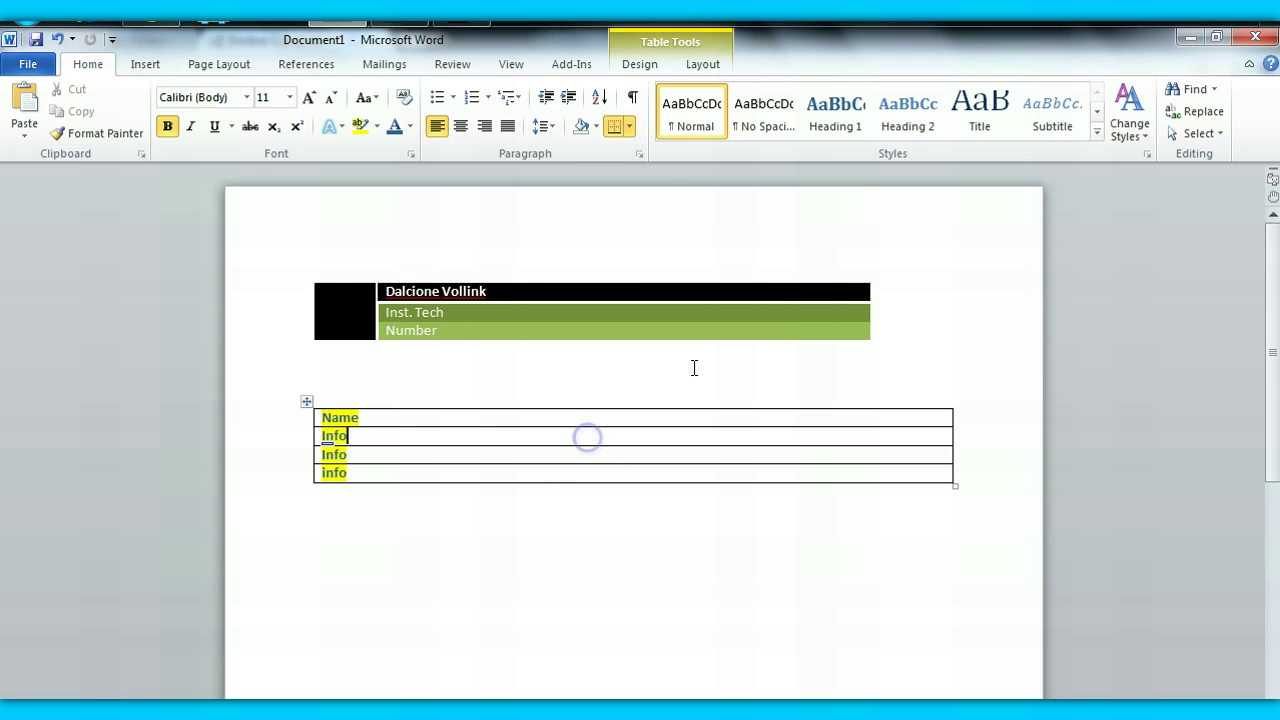
left_click(654, 43)
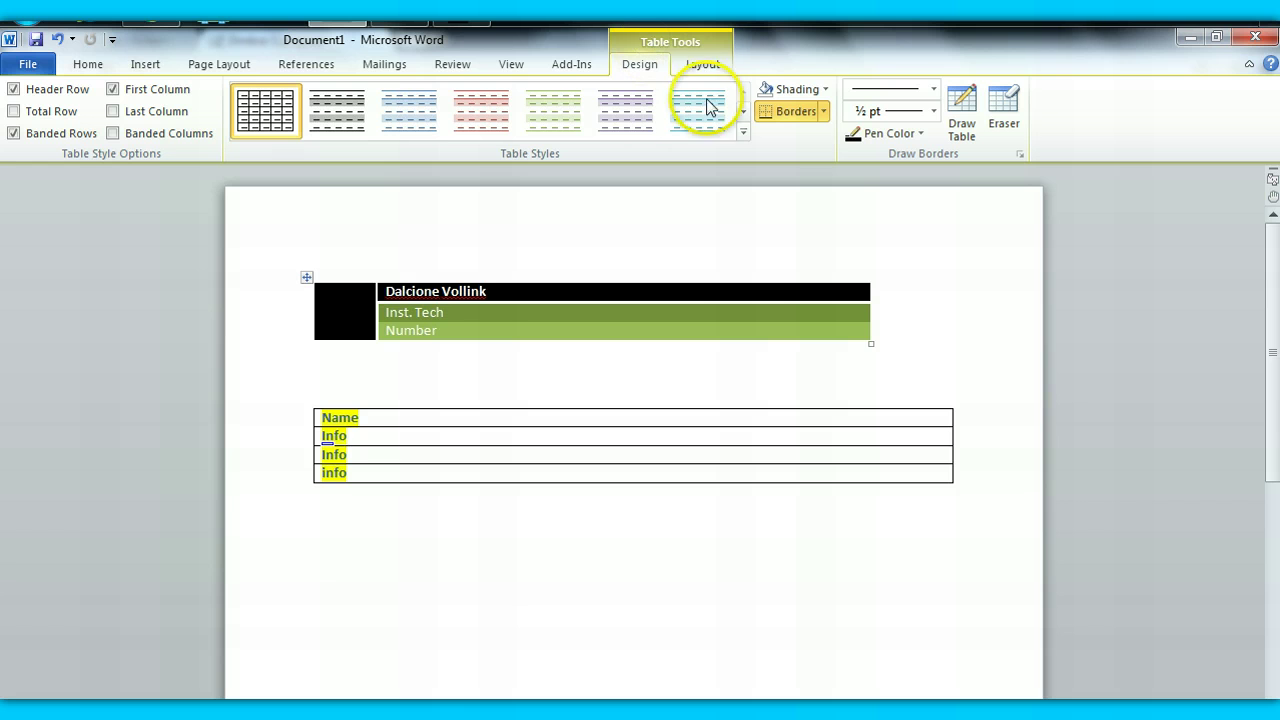
left_click(744, 137)
left_click_drag(744, 133, 752, 424)
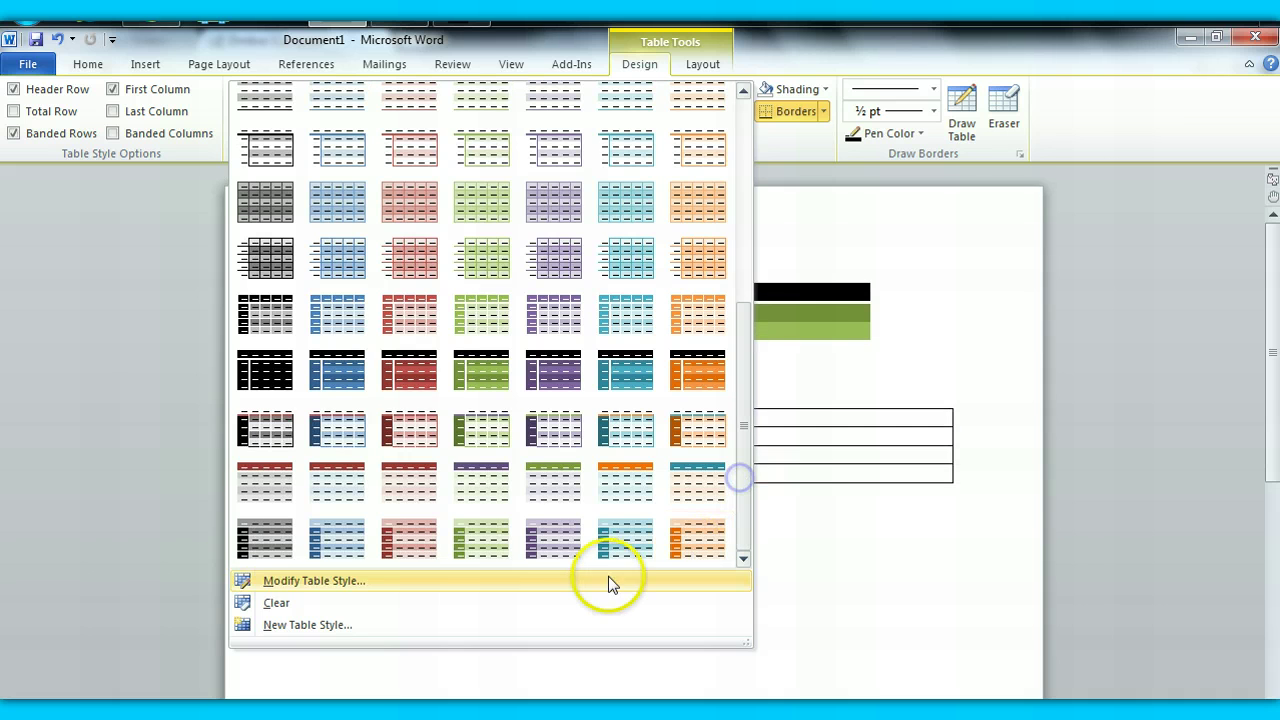
left_click(557, 545)
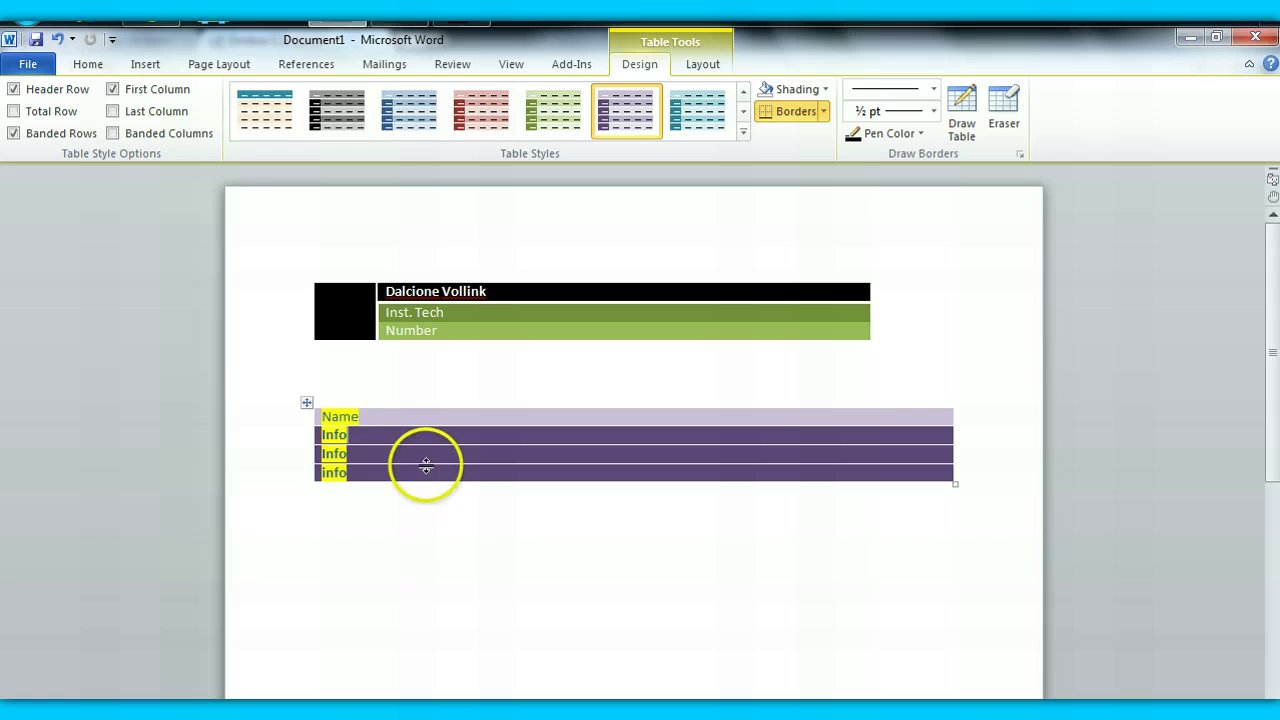
Select the whole lower table and return to the Home formatting options.
left_click(391, 428)
left_click(365, 385)
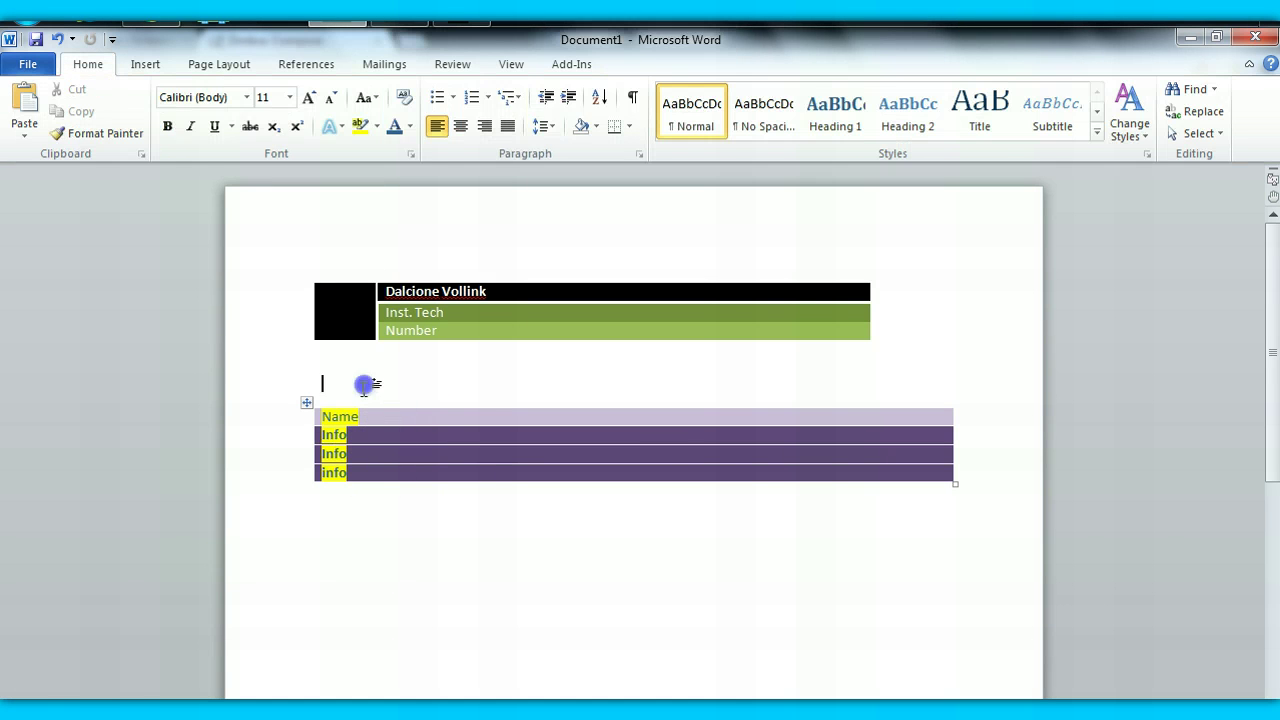
left_click(370, 472)
left_click(306, 402)
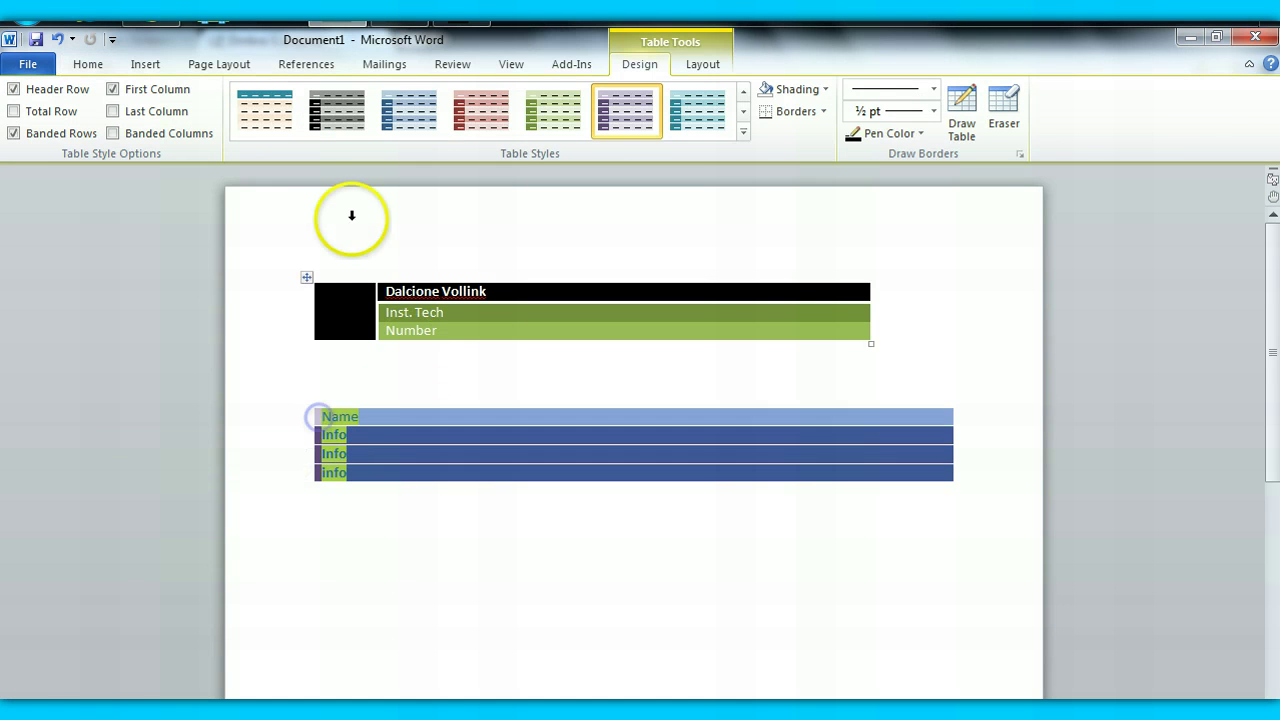
left_click(88, 64)
Set the lower table's text highlight to No Color.
left_click(362, 126)
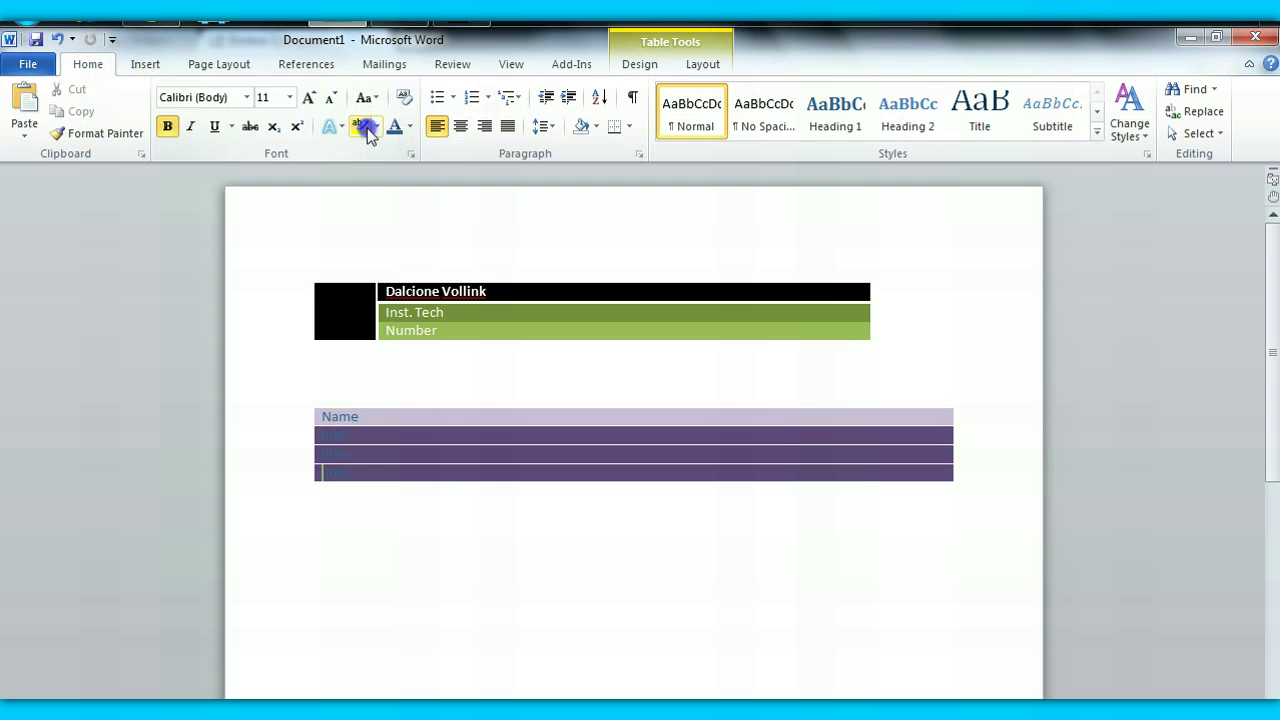
left_click(376, 128)
left_click(276, 242)
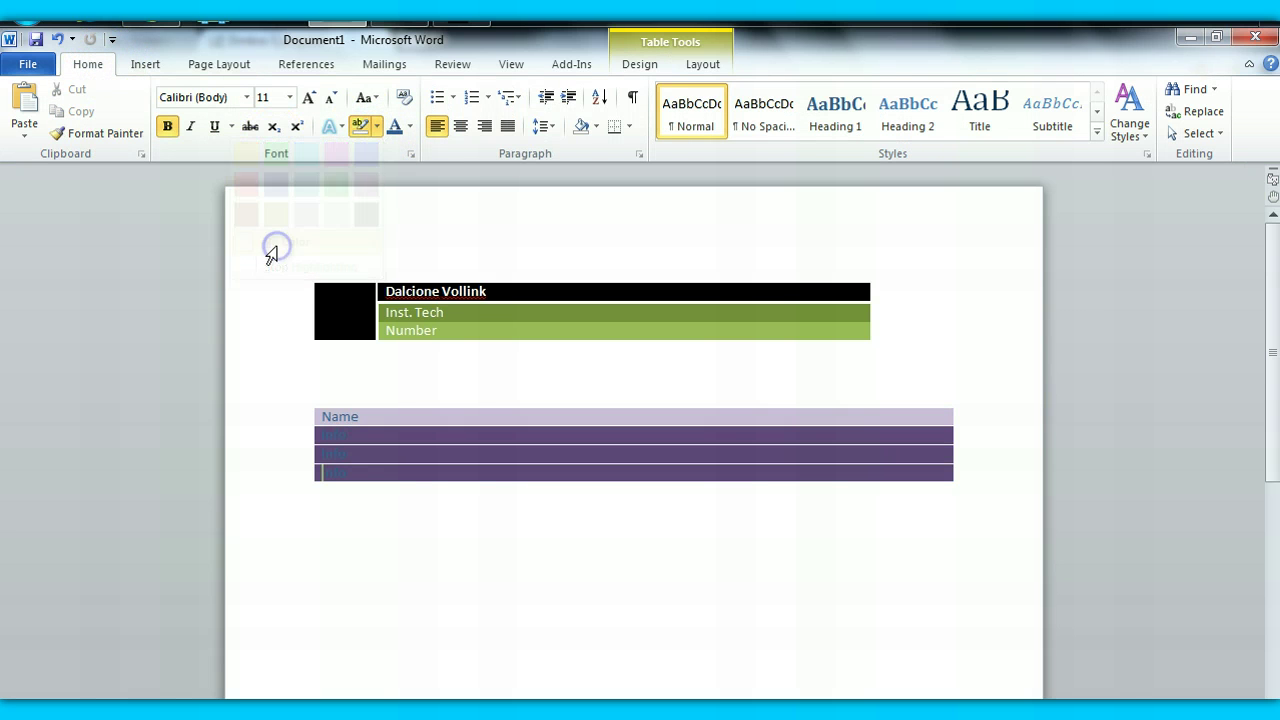
left_click(437, 613)
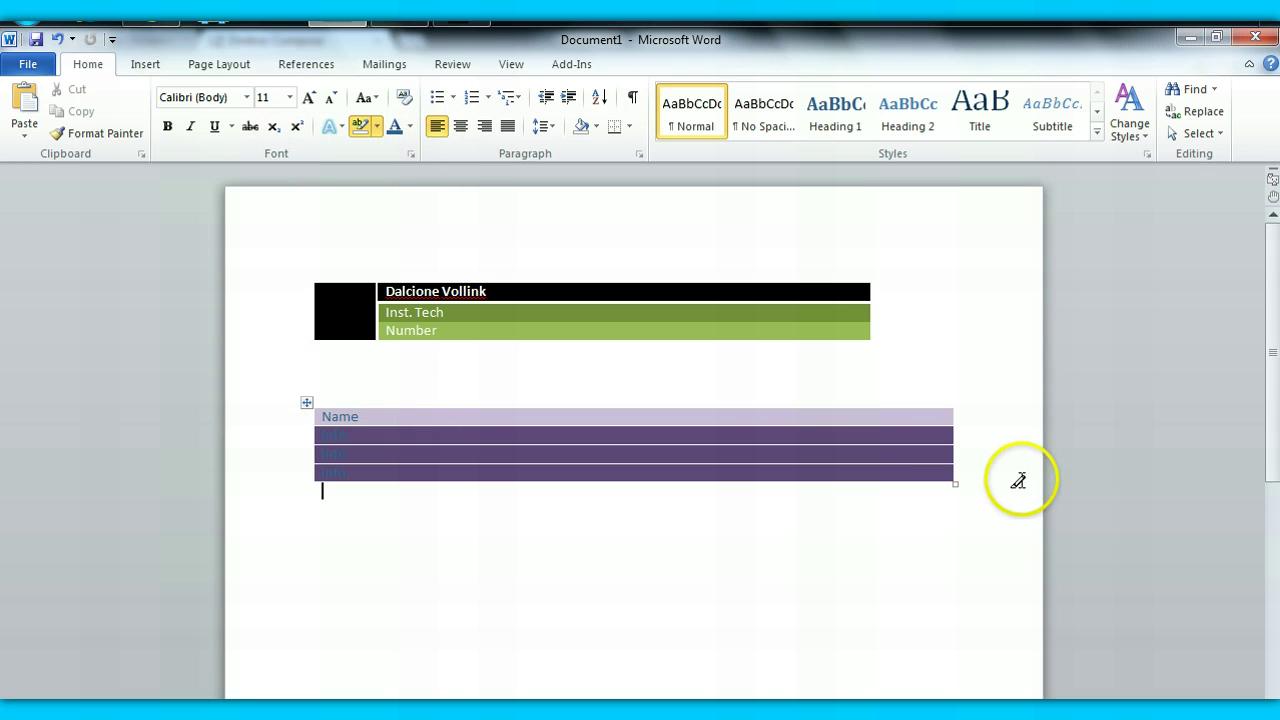
Narrow the lower table to about a third of its width and delete its last row.
left_click_drag(963, 482, 528, 487)
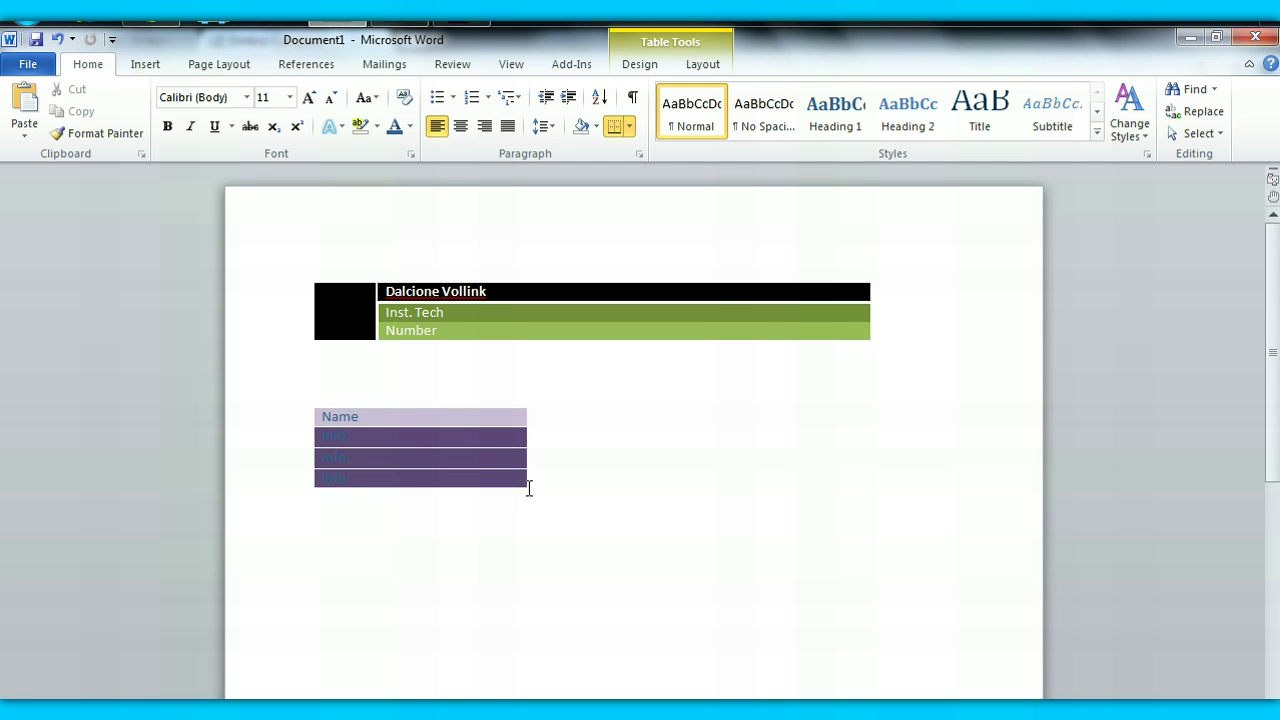
left_click(450, 477)
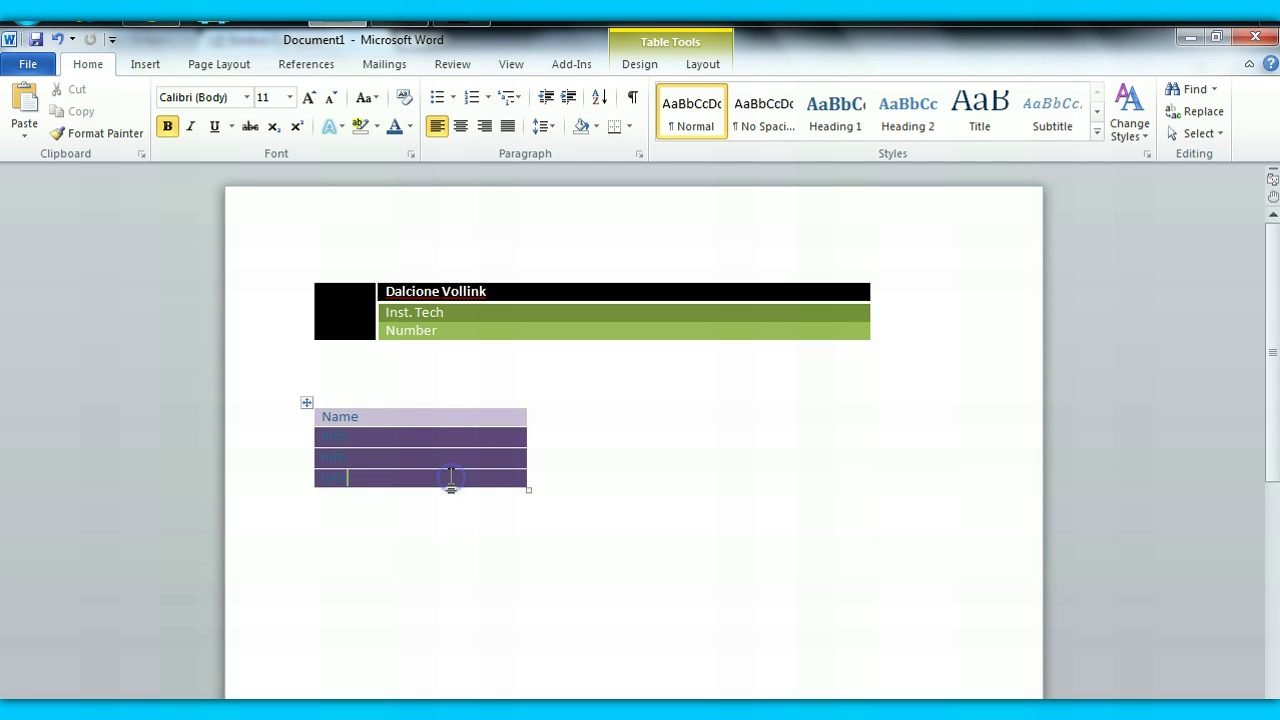
right_click(451, 480)
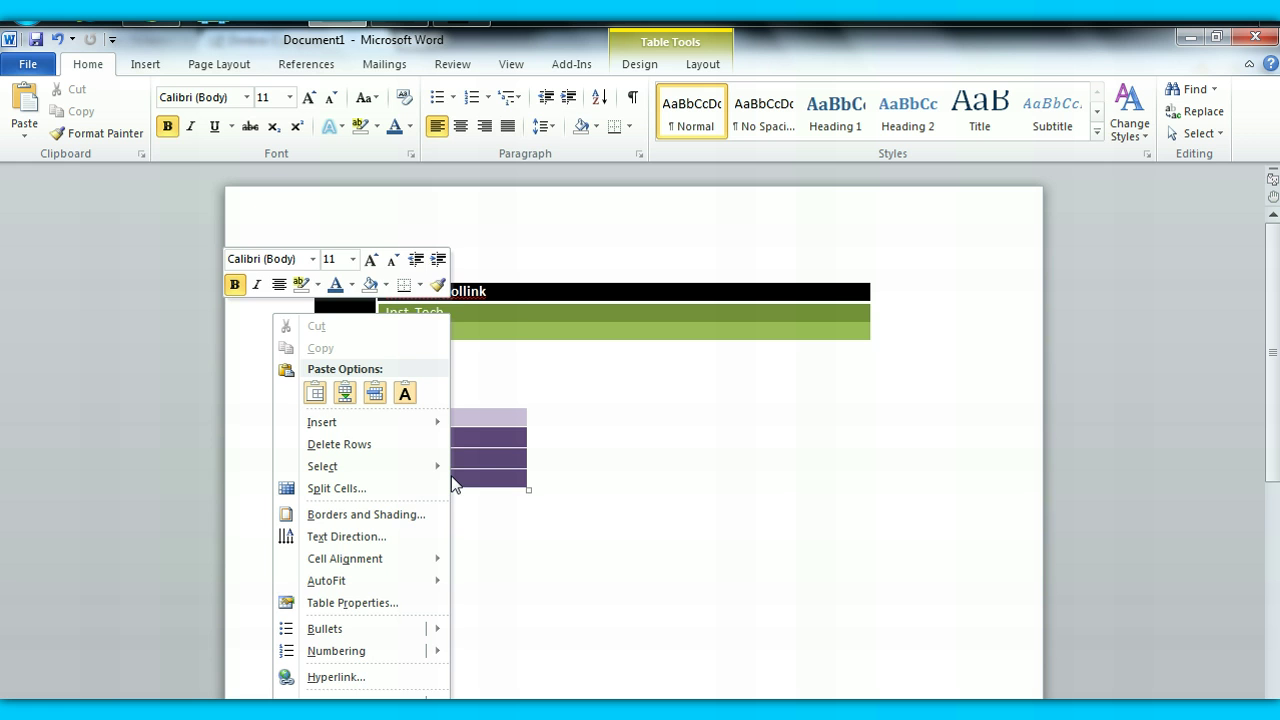
left_click(409, 445)
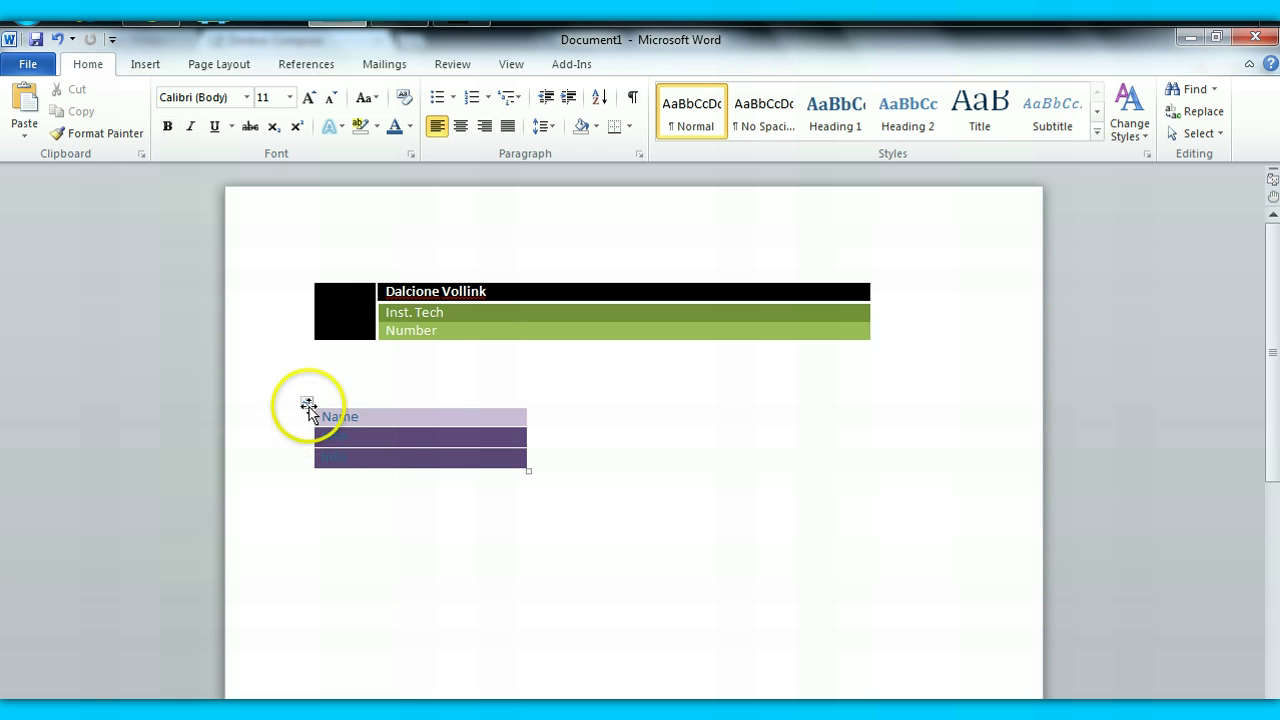
Change the Name text in the lower table to grey.
left_click(380, 416)
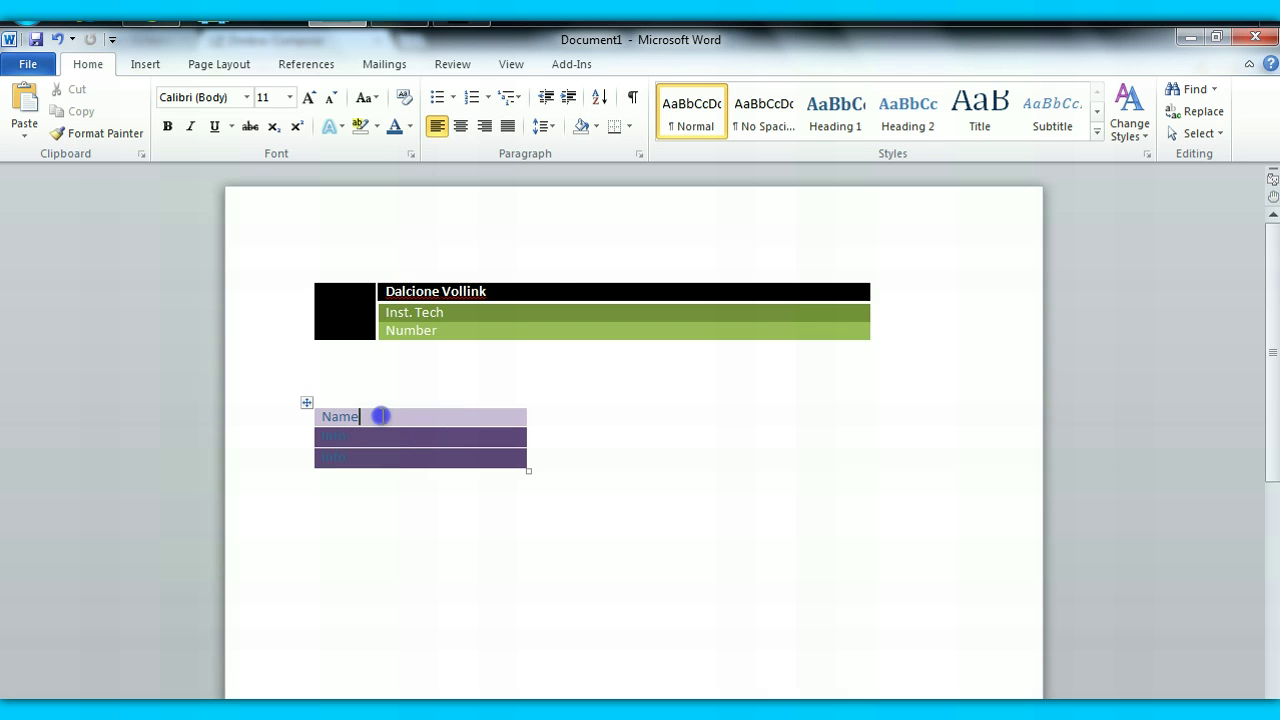
left_click_drag(380, 416, 310, 414)
left_click(409, 126)
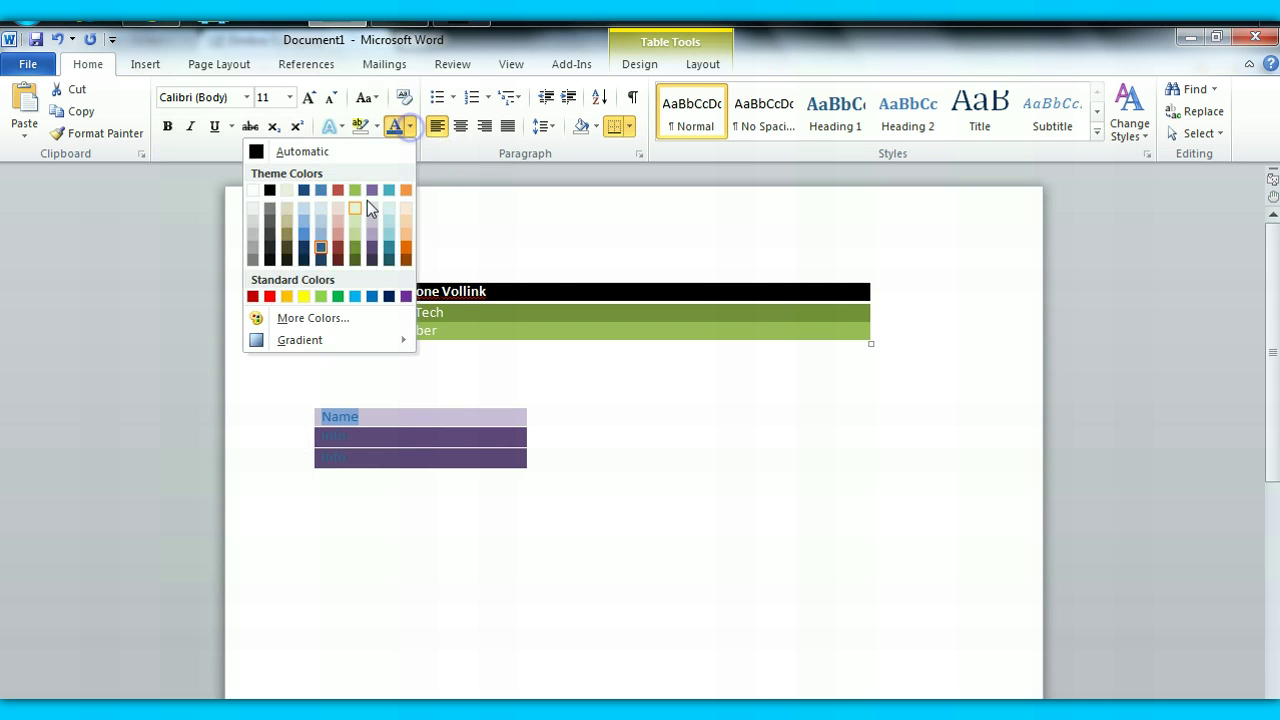
left_click(271, 224)
Recolour both Info rows with a dark font colour.
left_click(358, 455)
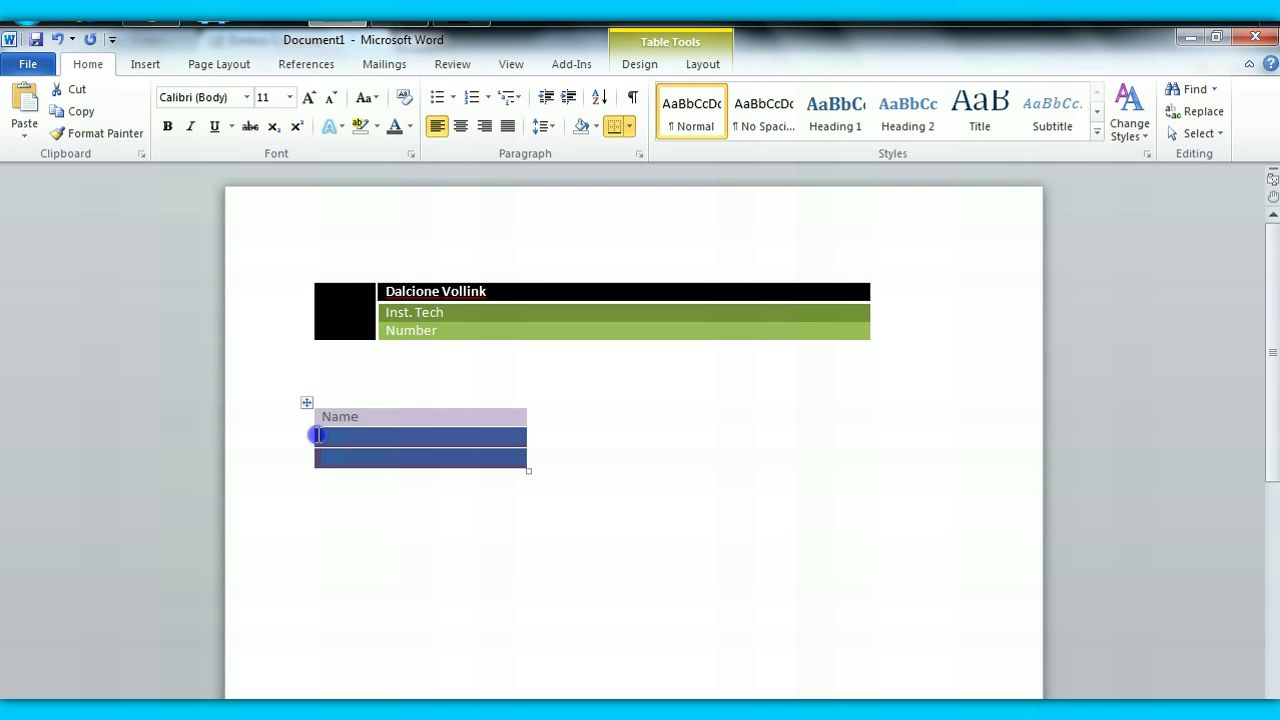
left_click(409, 126)
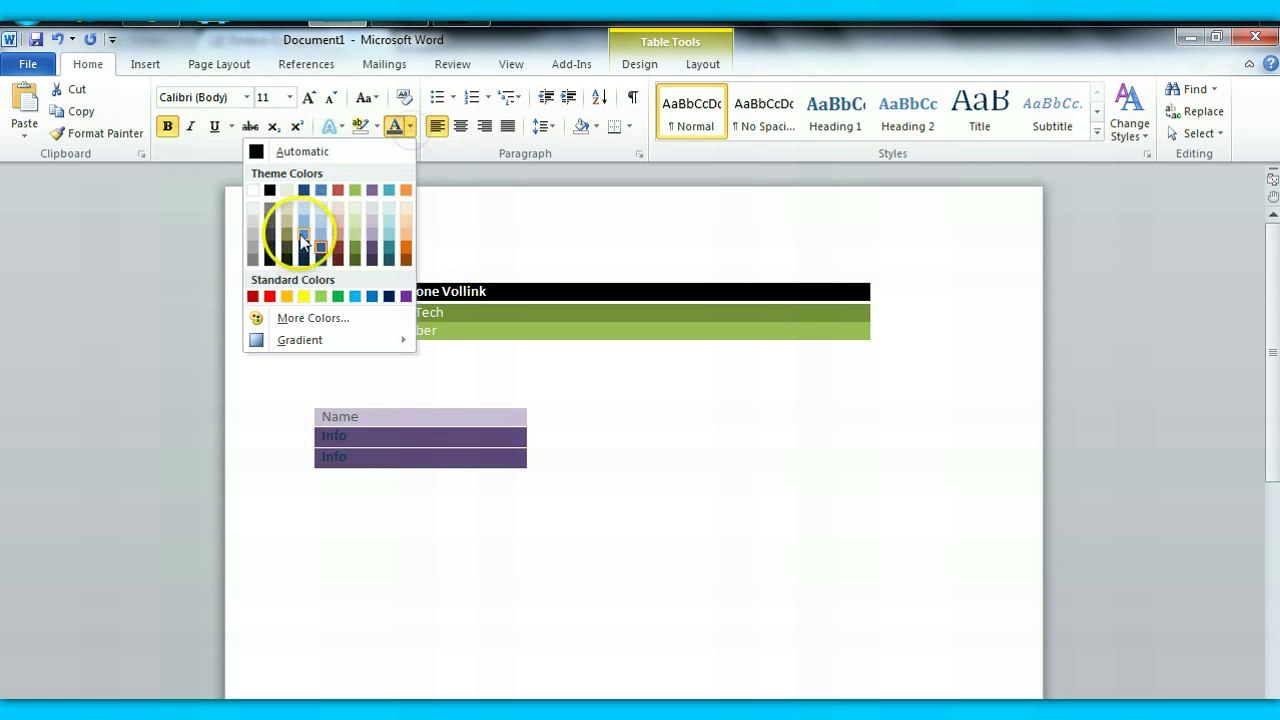
left_click(261, 253)
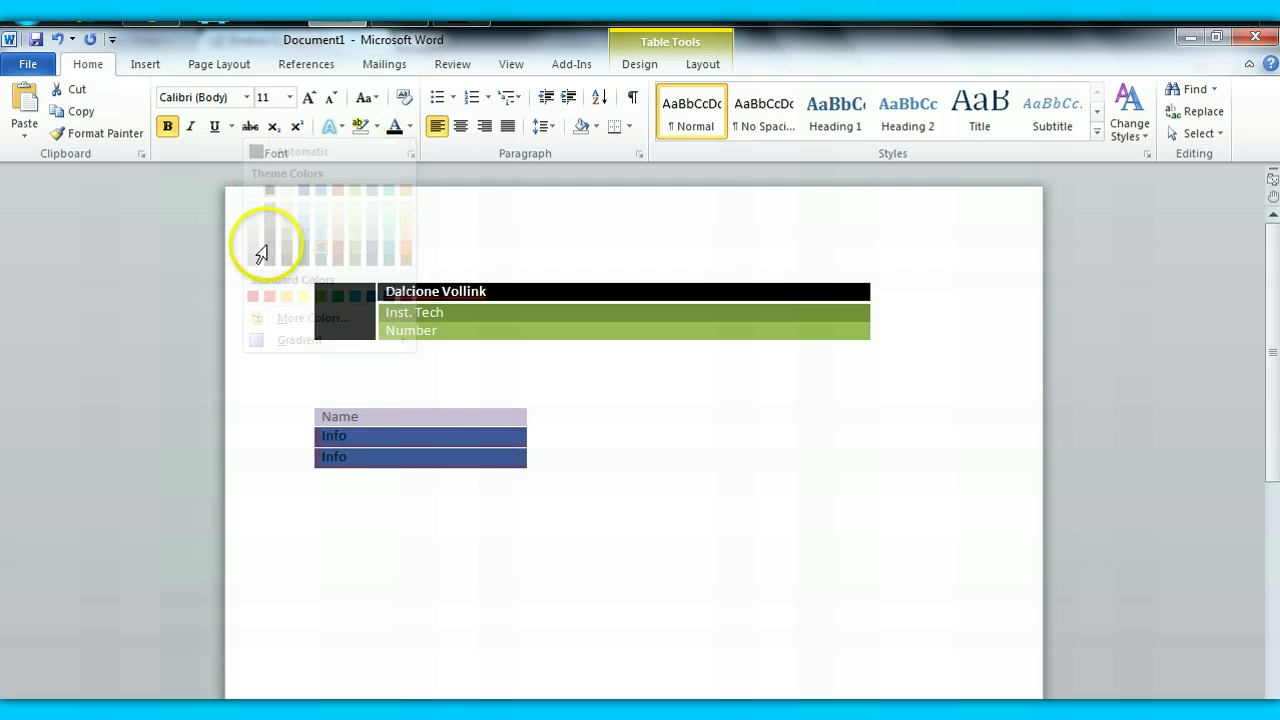
left_click(264, 428)
left_click(537, 414)
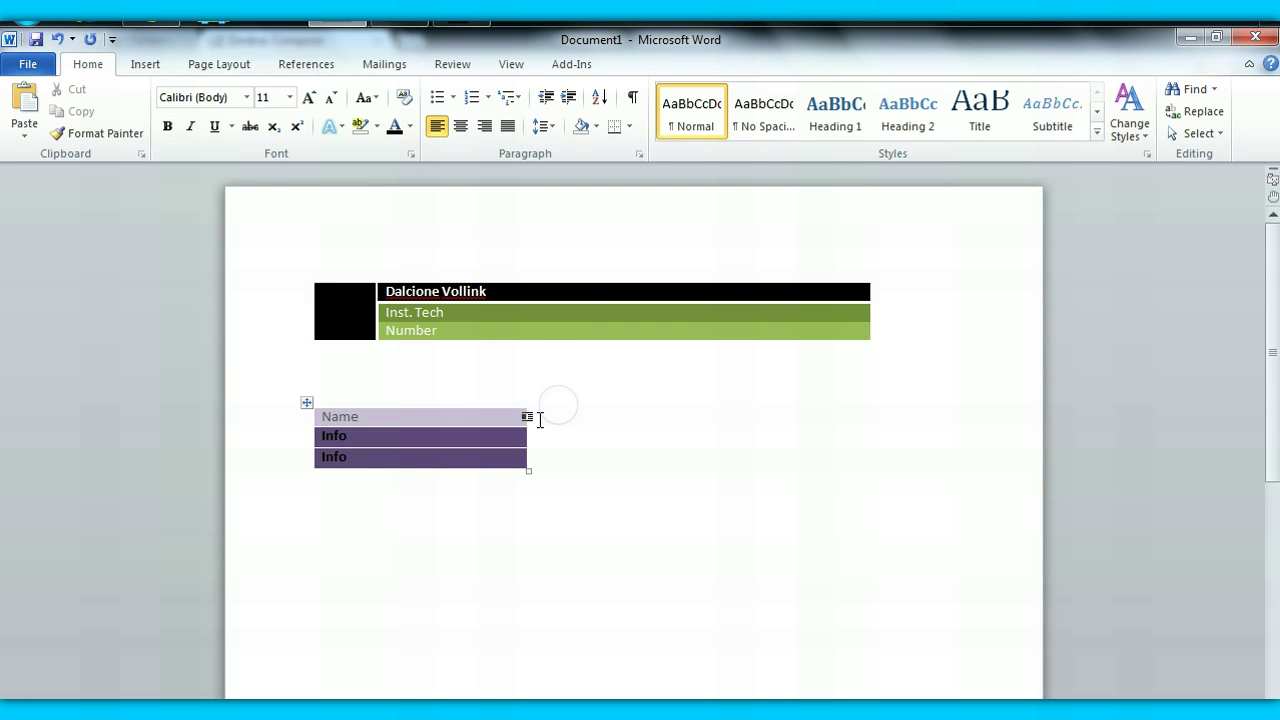
left_click(540, 432)
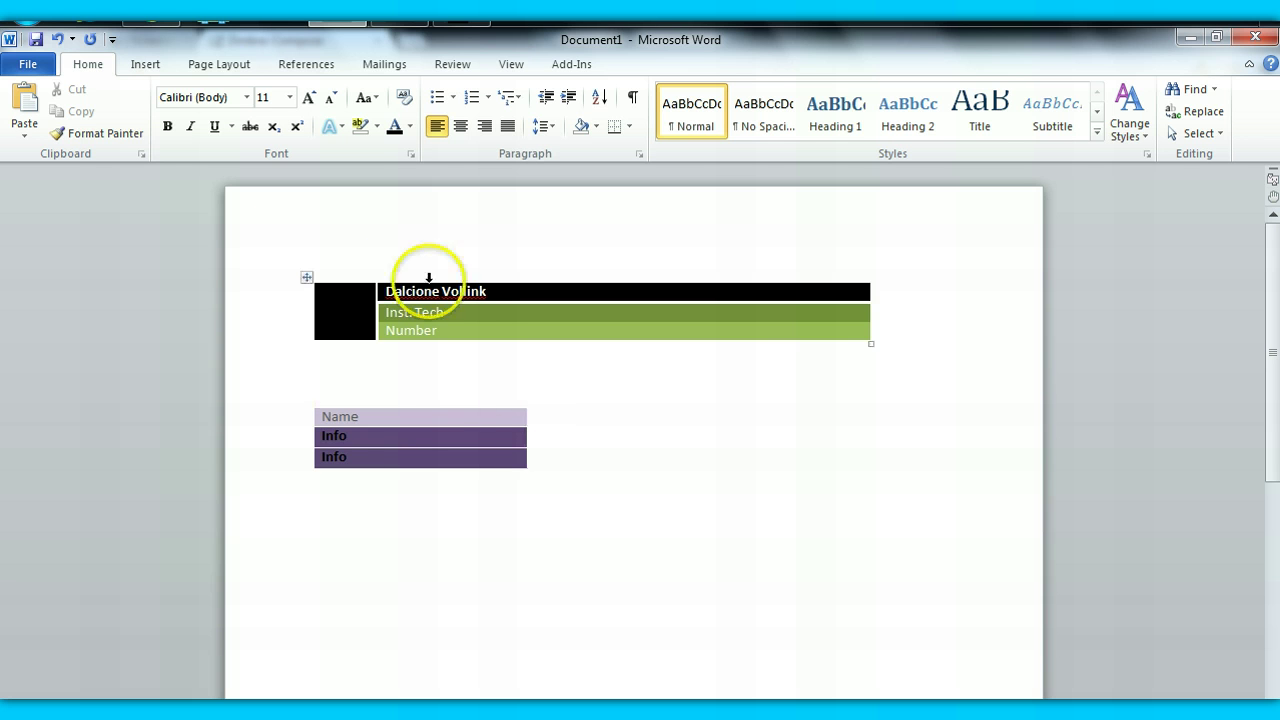
Try merging the lower table's rows into one cell, then undo the merge with Ctrl+Z.
left_click(340, 308)
left_click(311, 309)
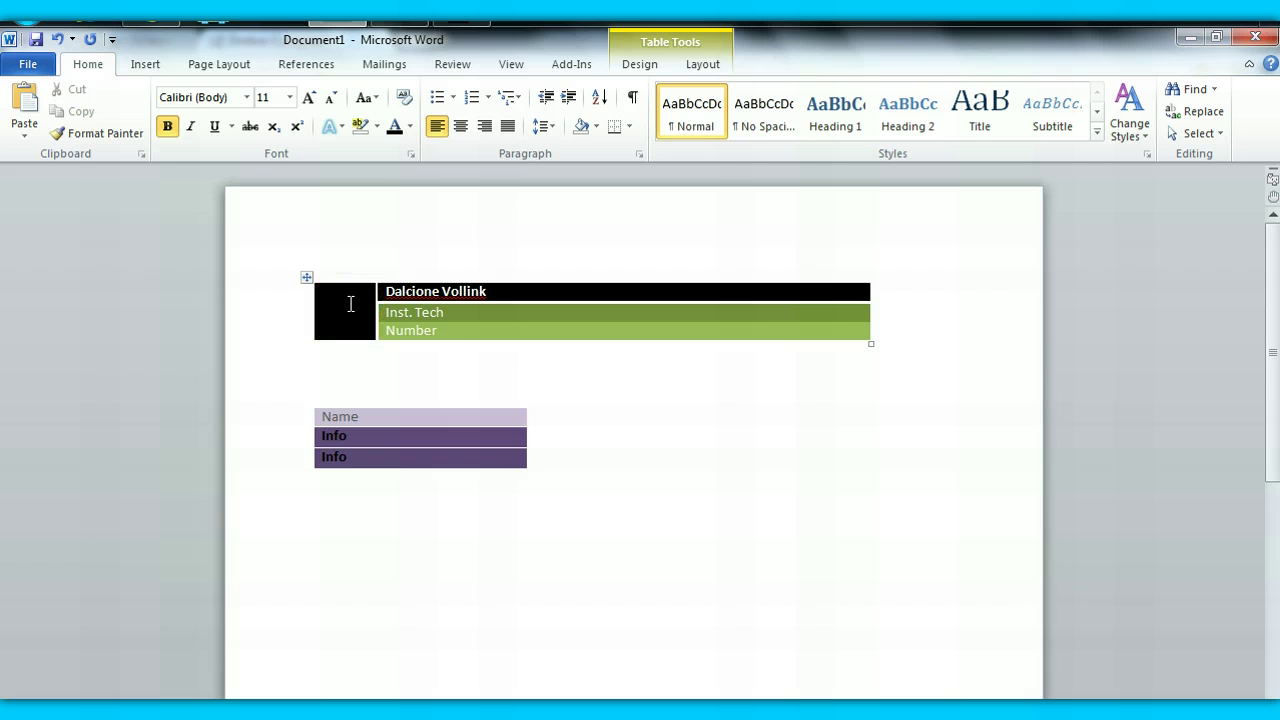
left_click(332, 294)
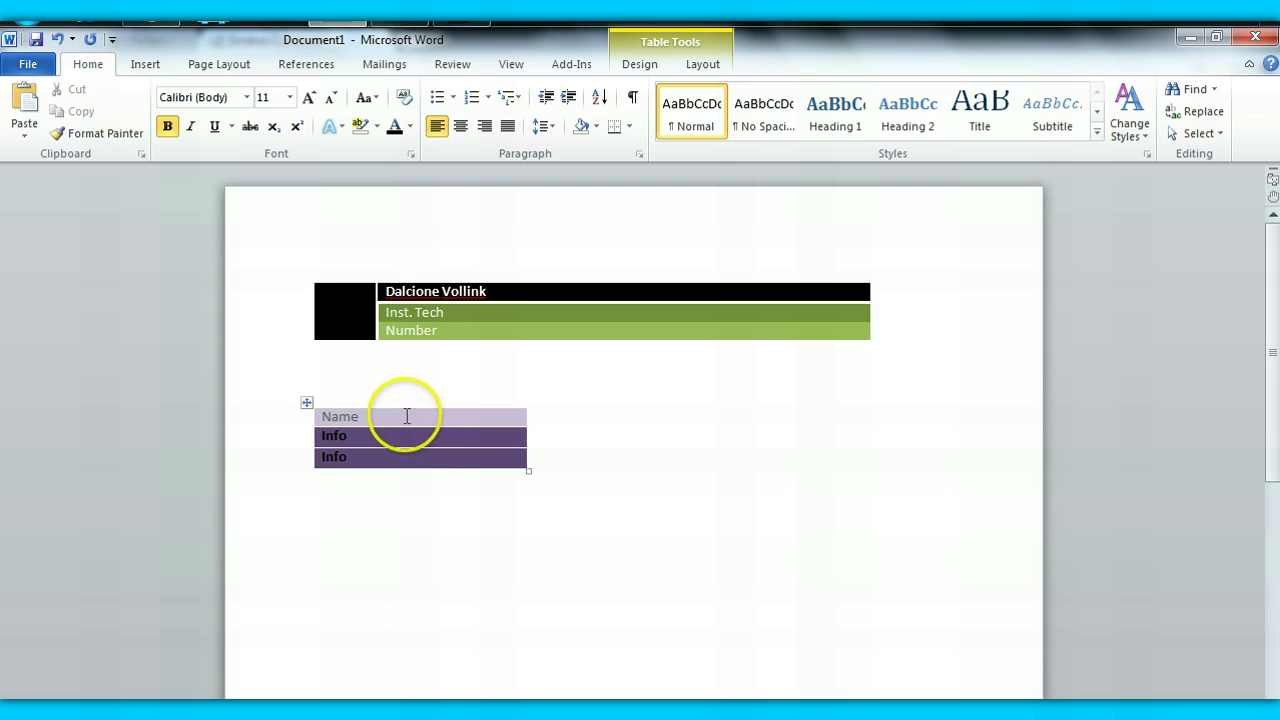
left_click_drag(391, 417, 420, 459)
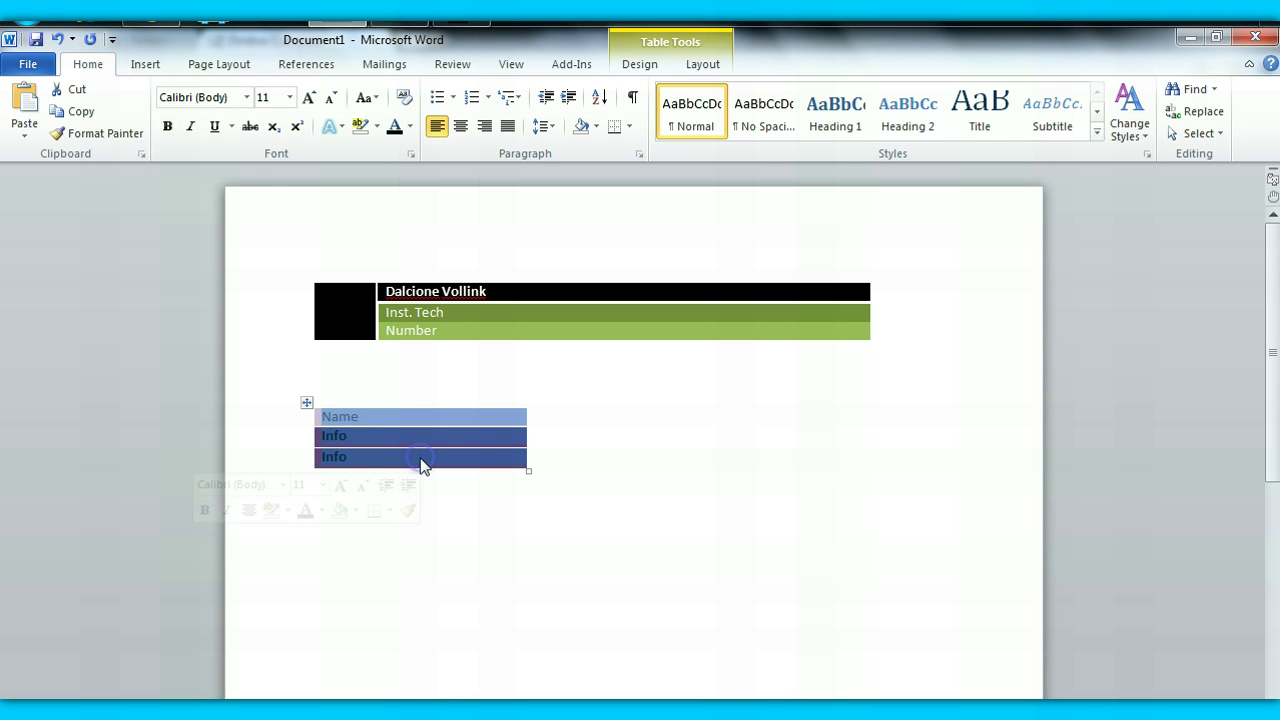
right_click(420, 457)
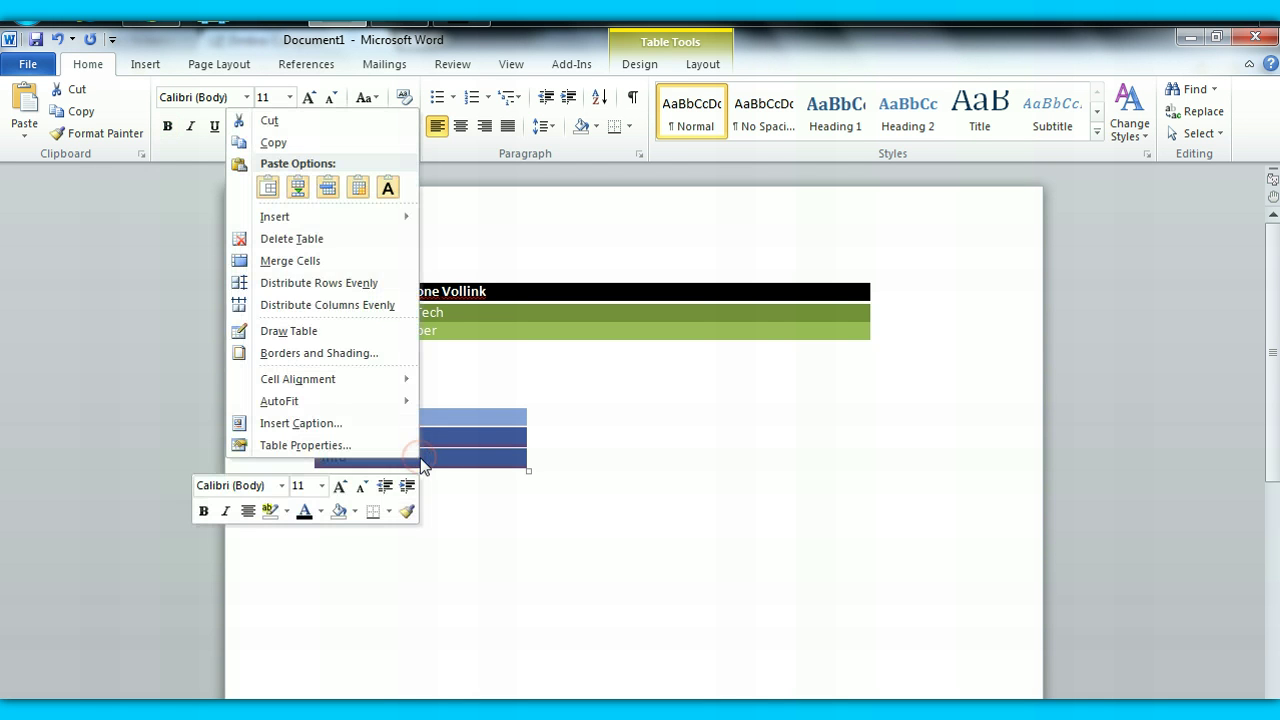
left_click(334, 259)
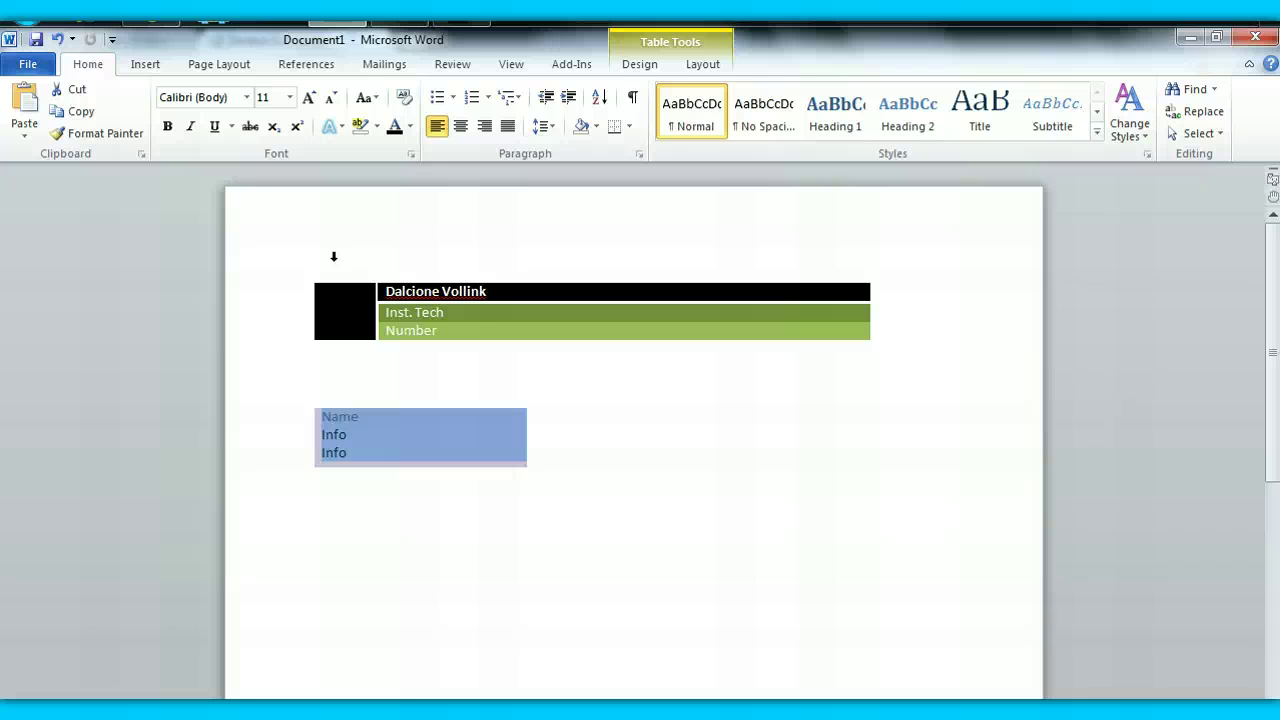
left_click(612, 497)
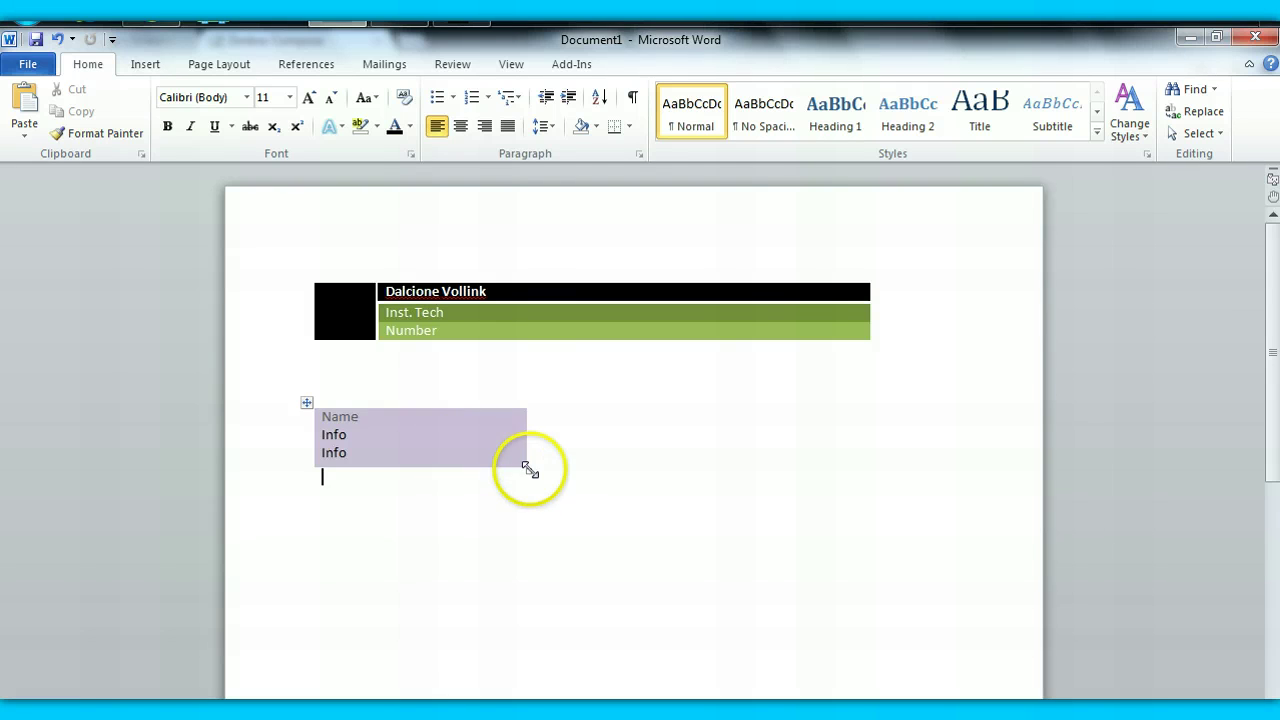
key("ctrl+z")
Select and copy the three-row Name/Info table, then switch to the Zimbra message in Chrome.
left_click(608, 494)
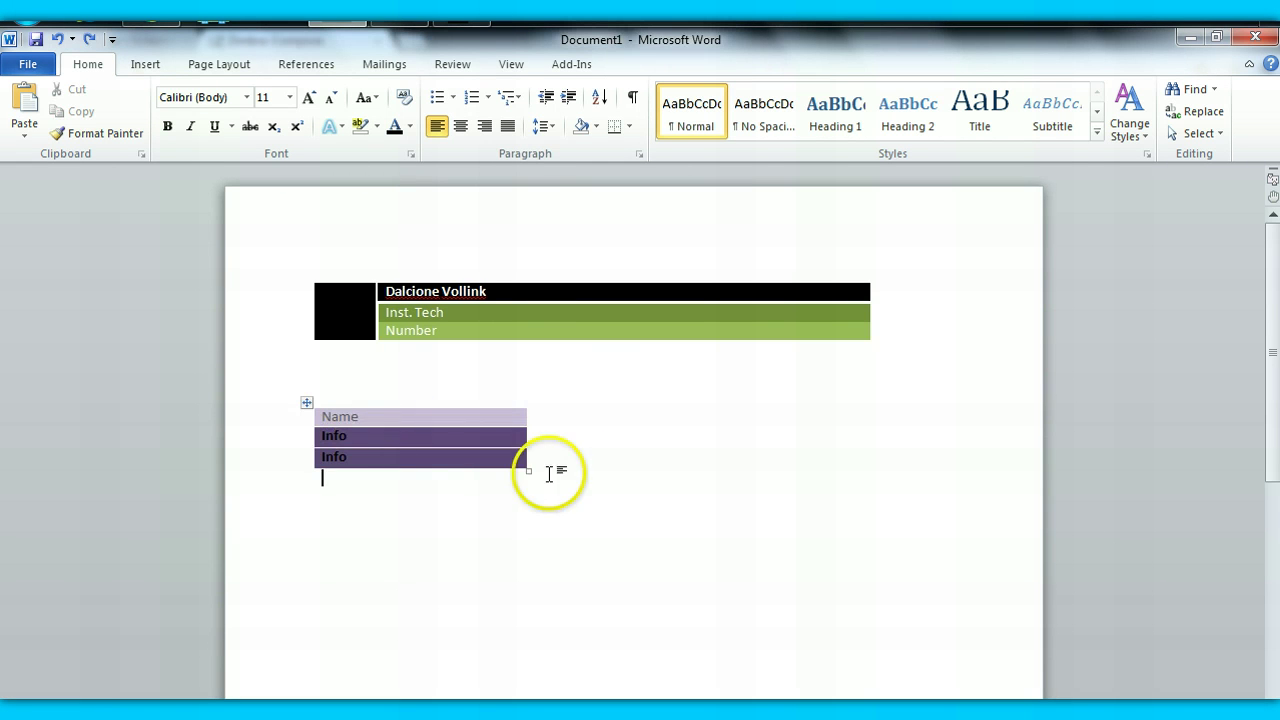
left_click(306, 402)
key("ctrl+c")
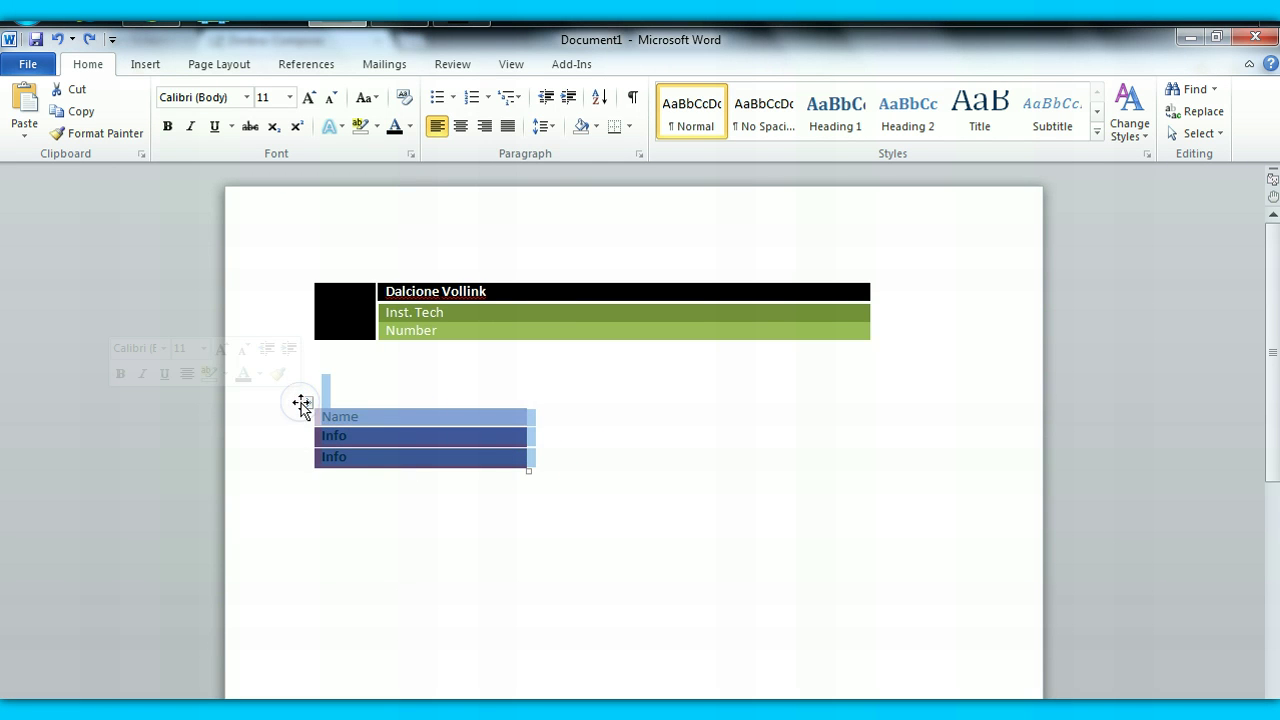
left_click(423, 543)
left_click(307, 404)
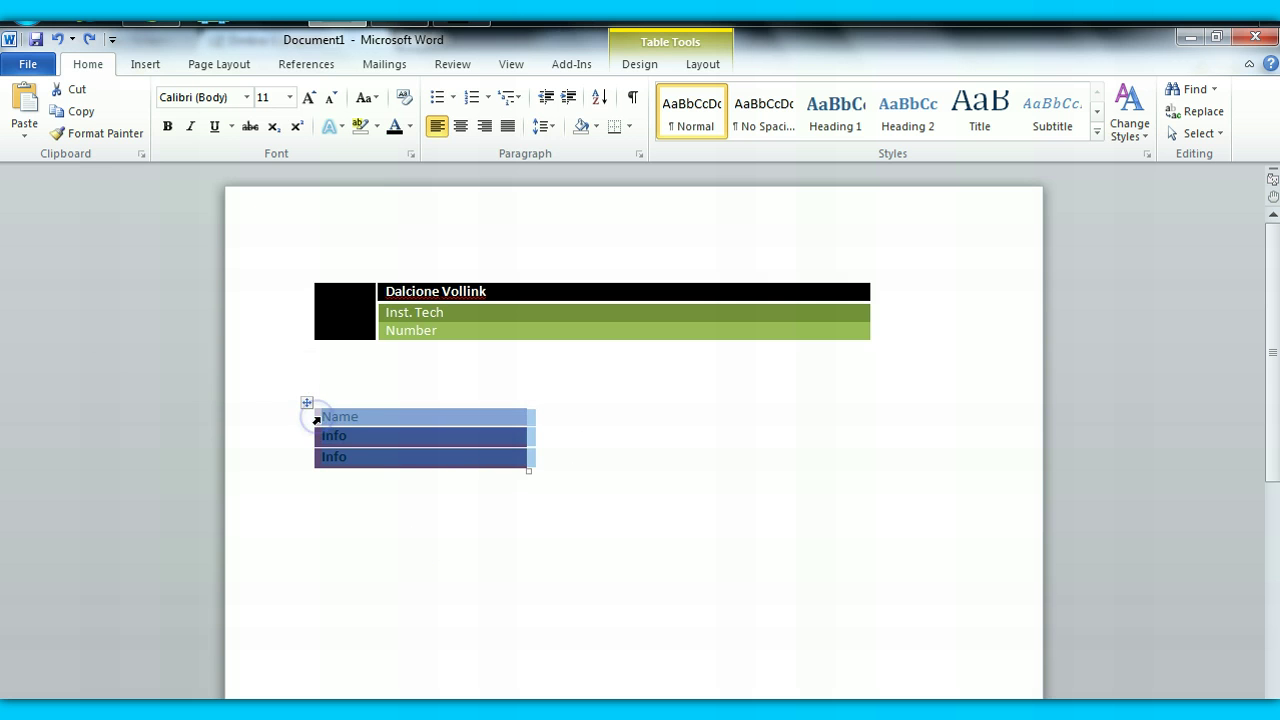
key("alt+Tab")
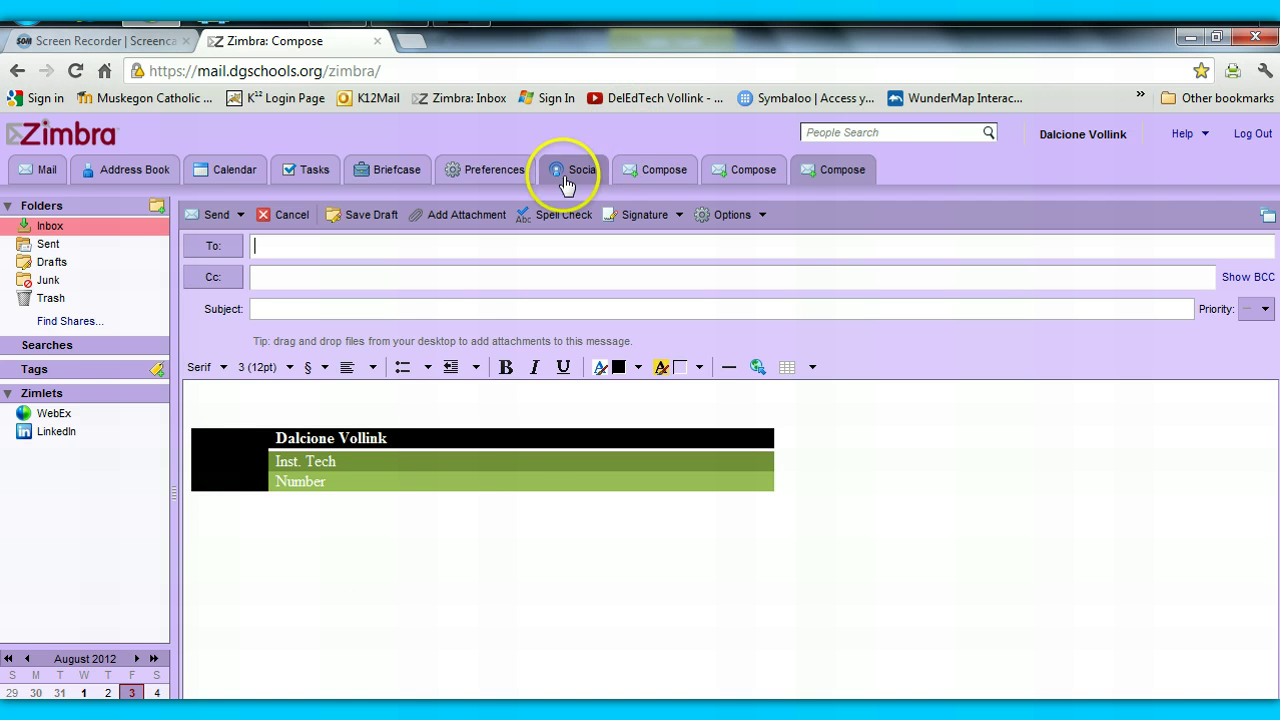
Replace the old Signature #1 table with the pasted purple Name/Info table and save.
left_click(496, 170)
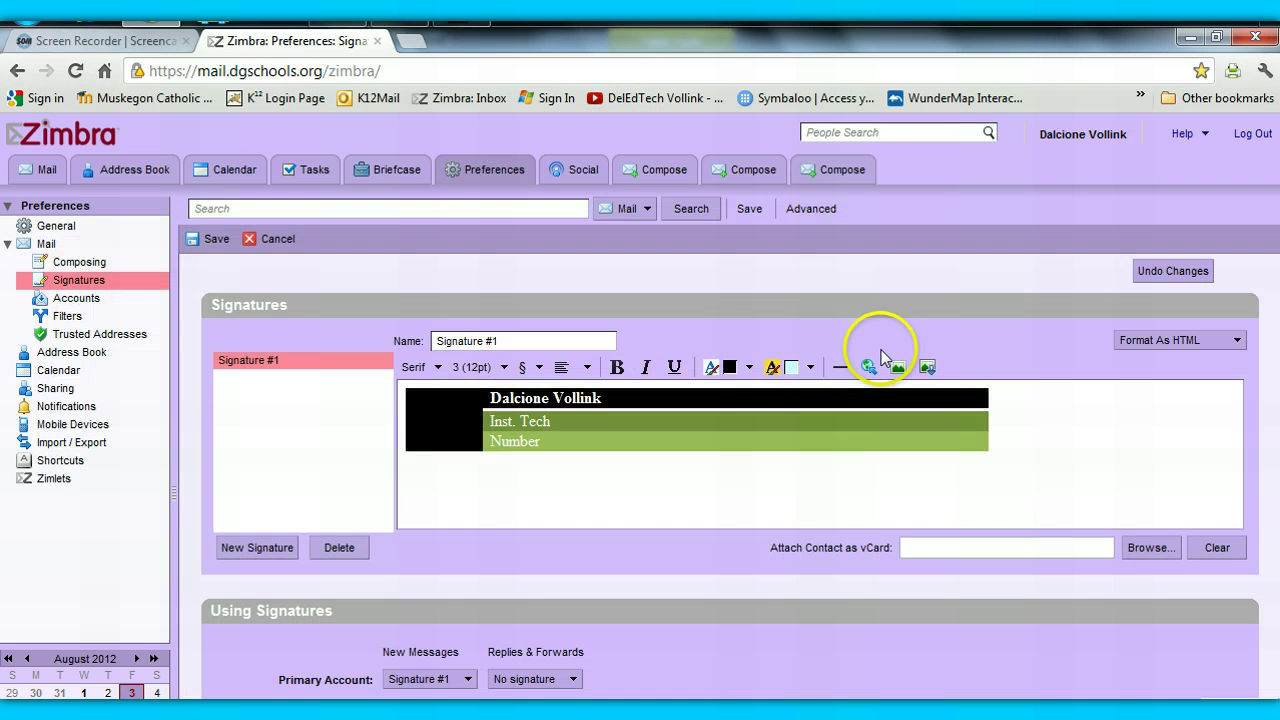
left_click(900, 451)
left_click_drag(900, 451, 449, 366)
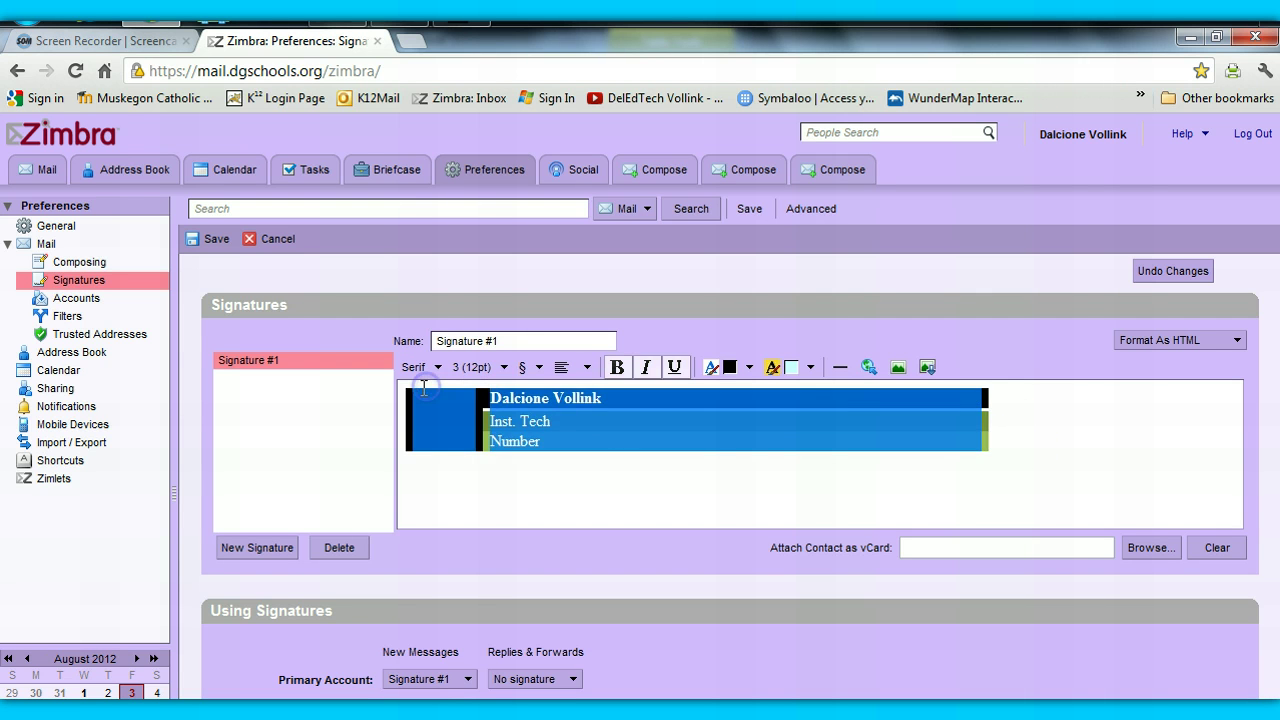
key("Delete")
key("ctrl+v")
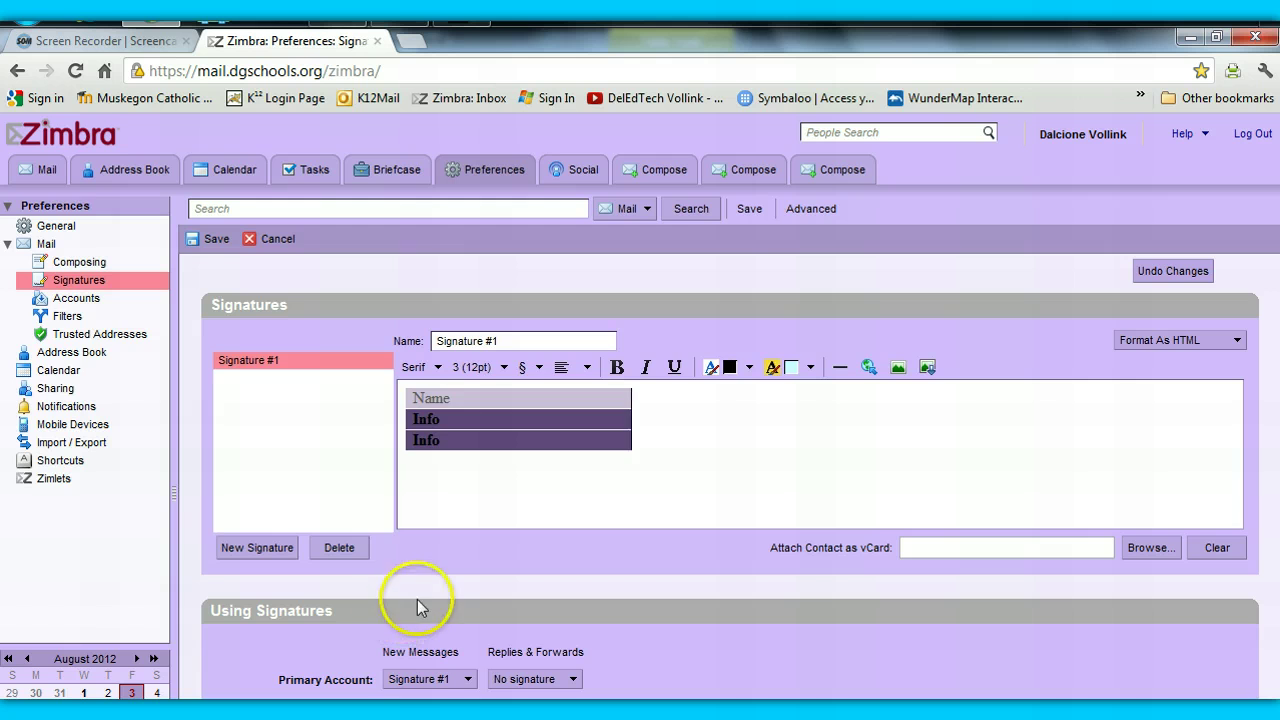
left_click(209, 239)
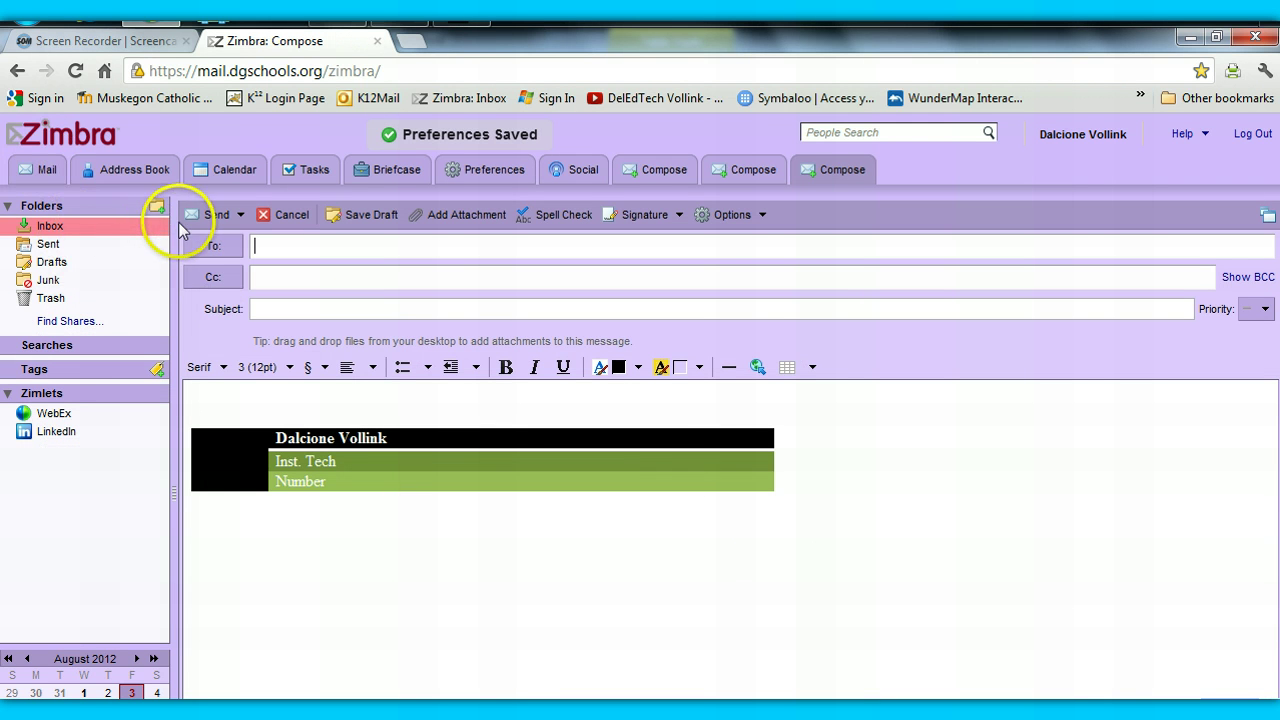
From the Inbox, start a new email message to check the purple Name/Info table signature appears.
left_click(55, 228)
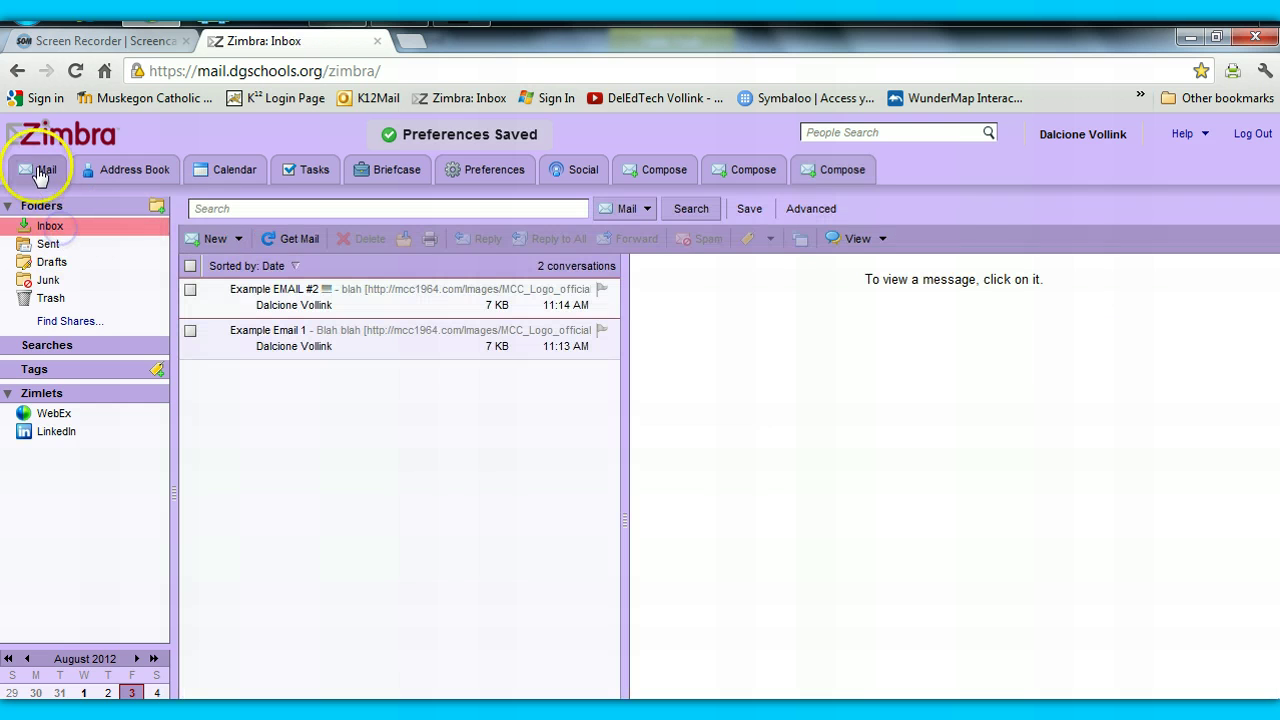
left_click(239, 239)
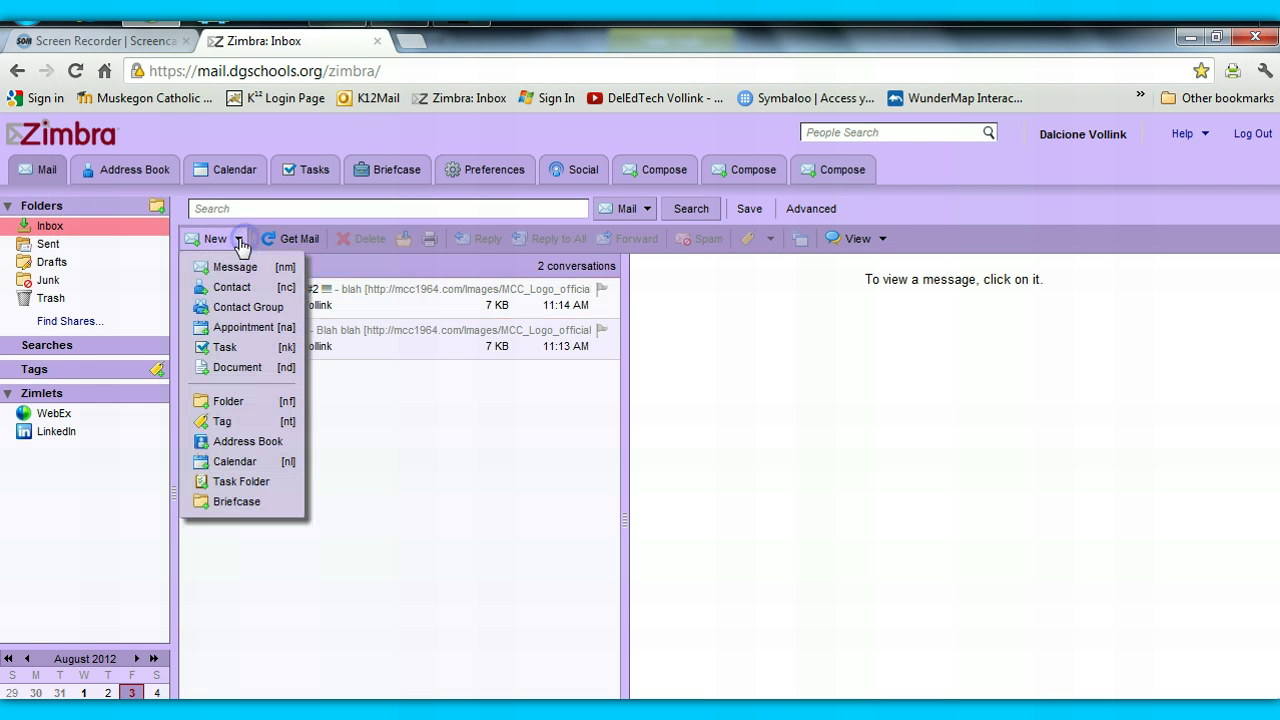
left_click(230, 267)
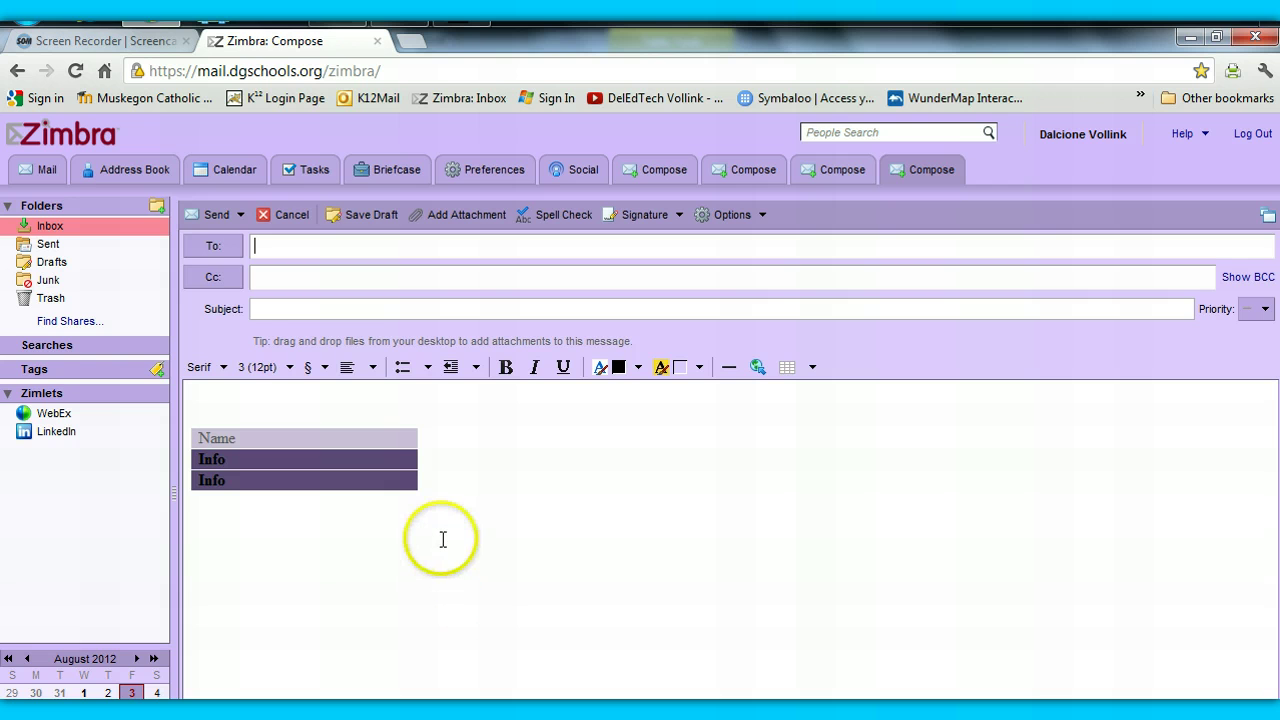